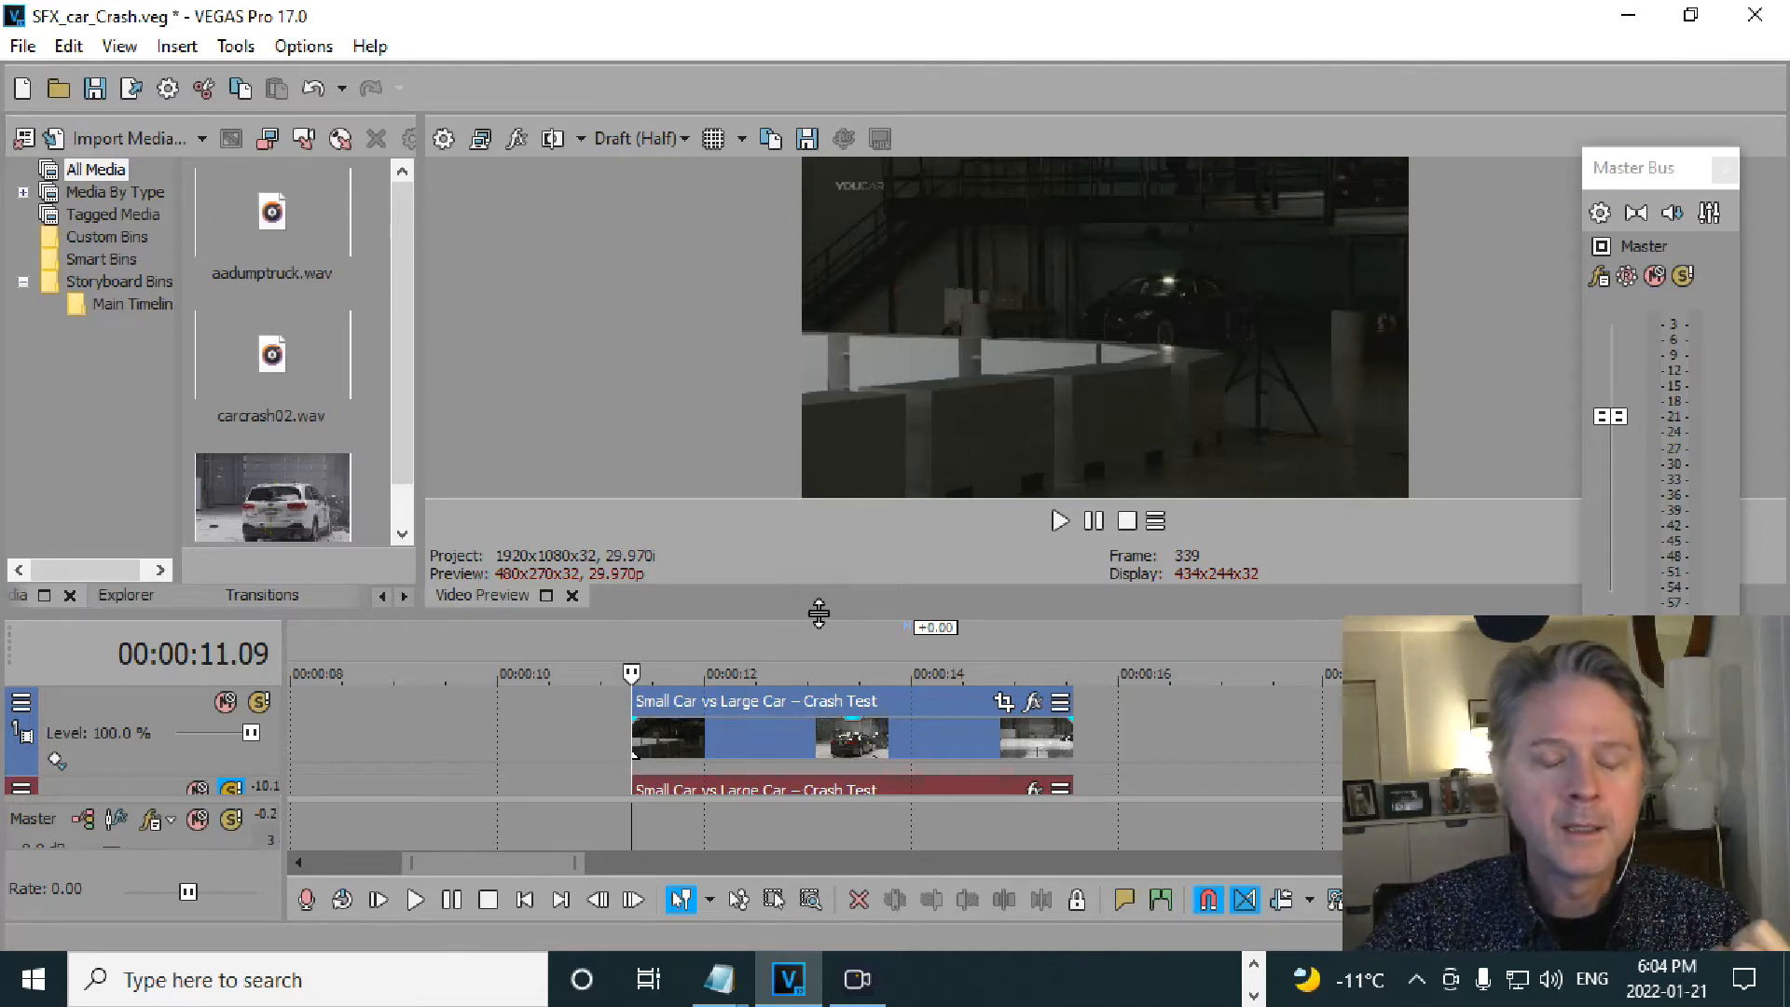
- Enlarge the timeline area and reduce the height of audio track 2 to make room for the carcrash02 track
left_click_drag(819, 584, 814, 481)
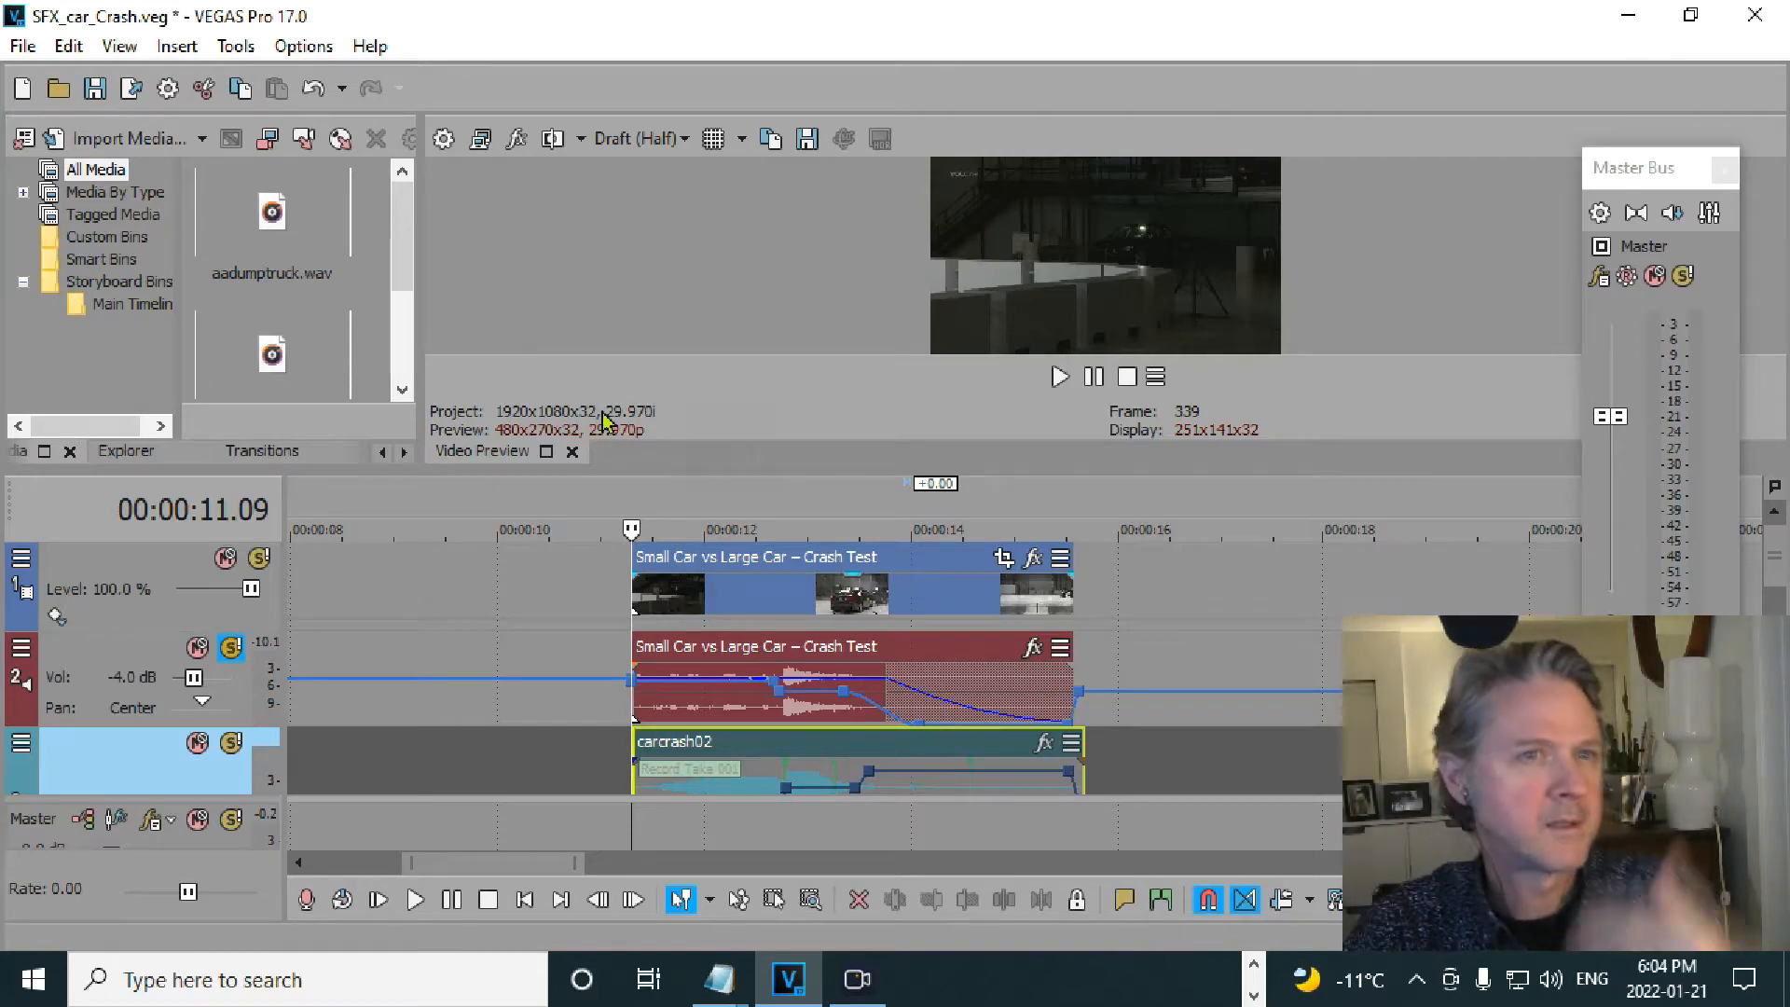
left_click_drag(814, 471, 848, 404)
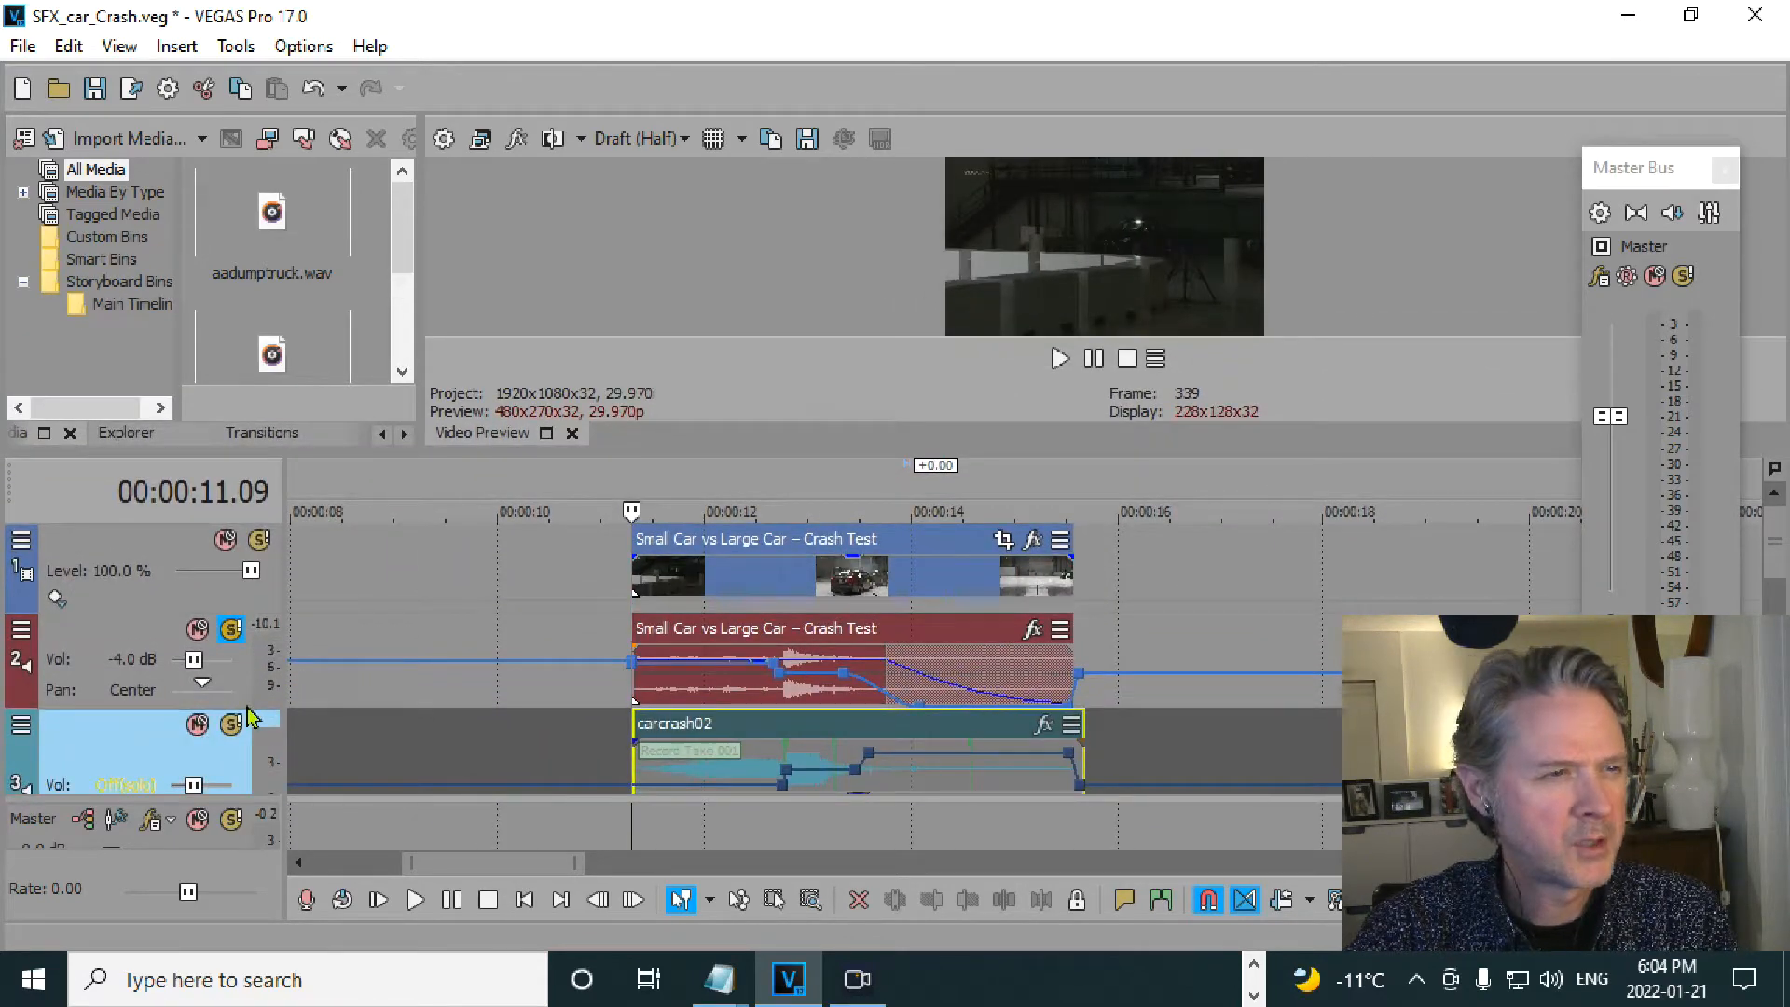
left_click_drag(241, 706, 205, 670)
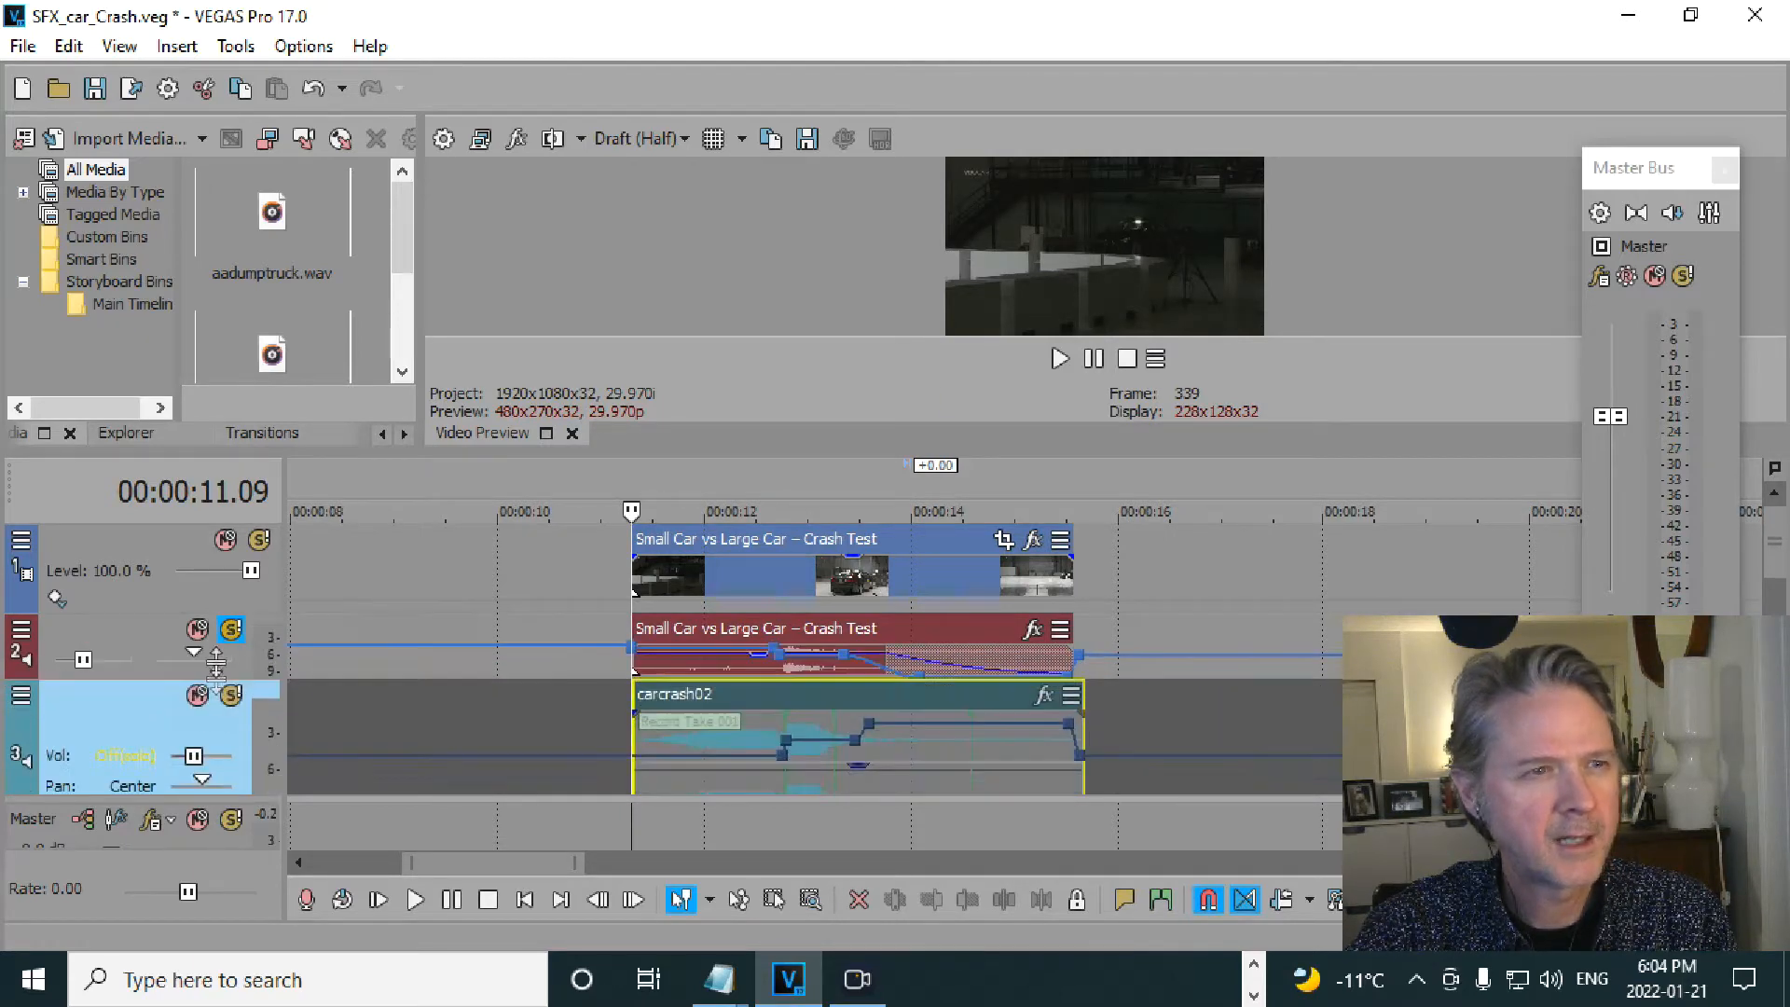
- Enlarge the video preview and play the crash clip twice from 00:00:11.09 with only its original audio in solo
left_click_drag(838, 453, 838, 590)
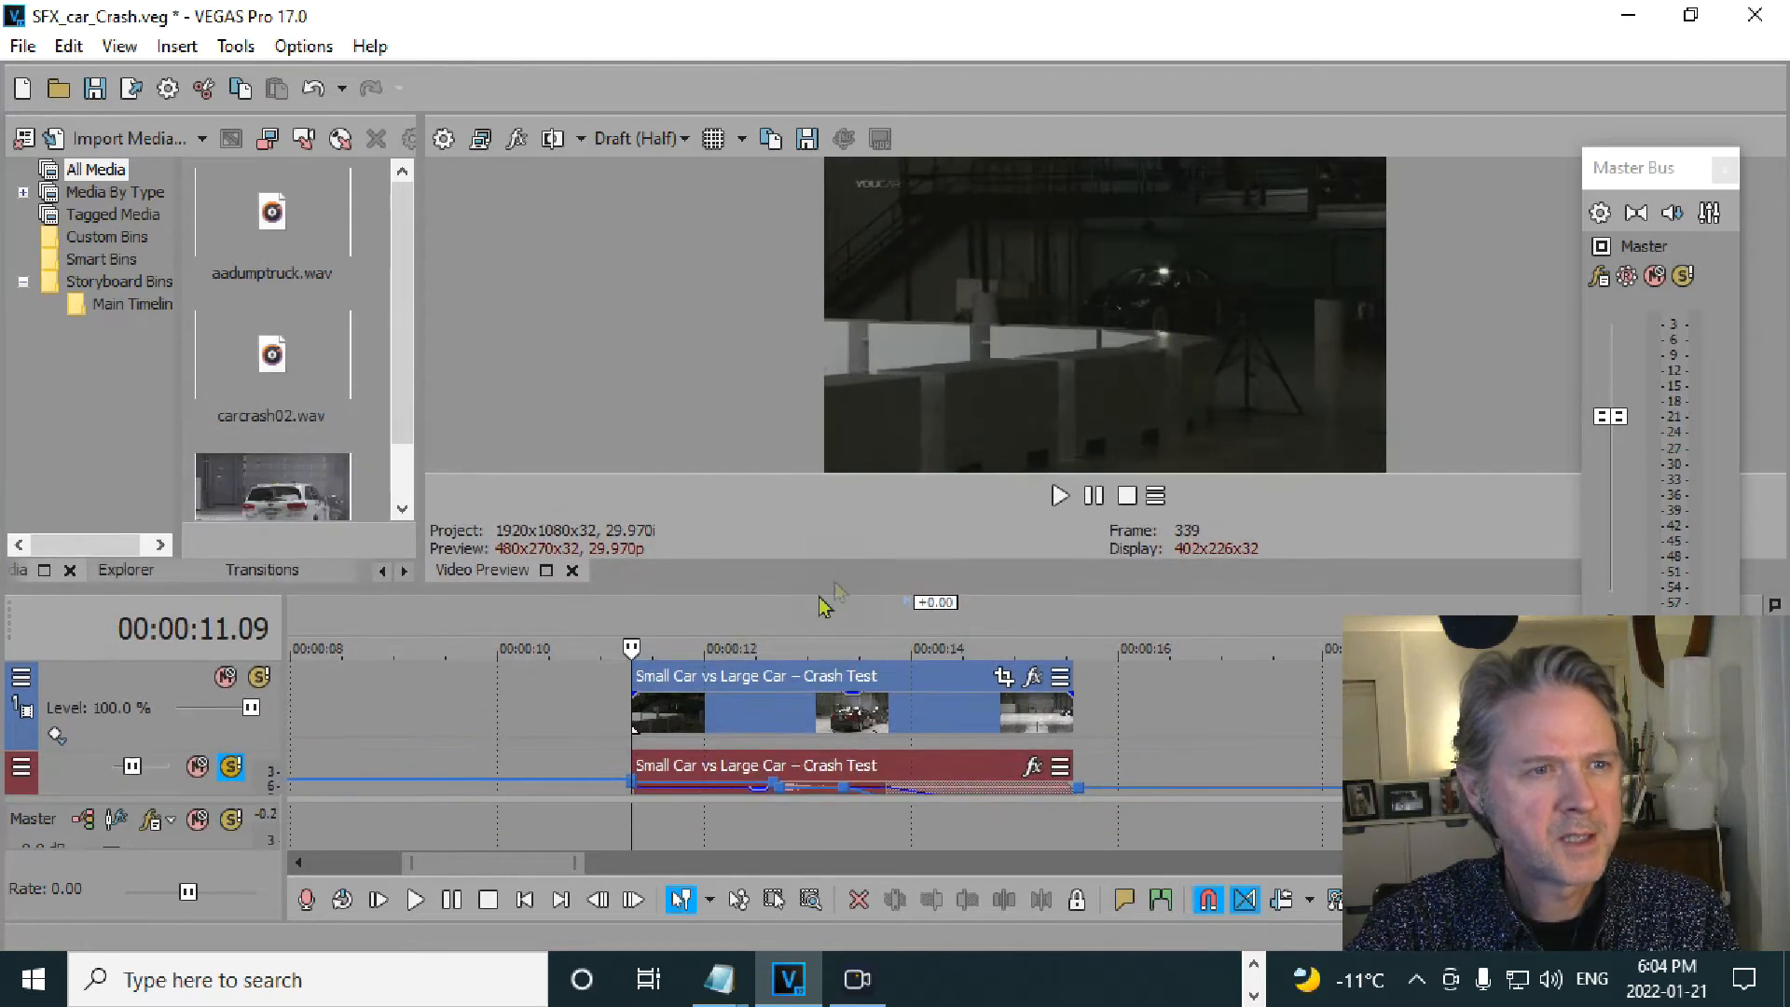
key("space")
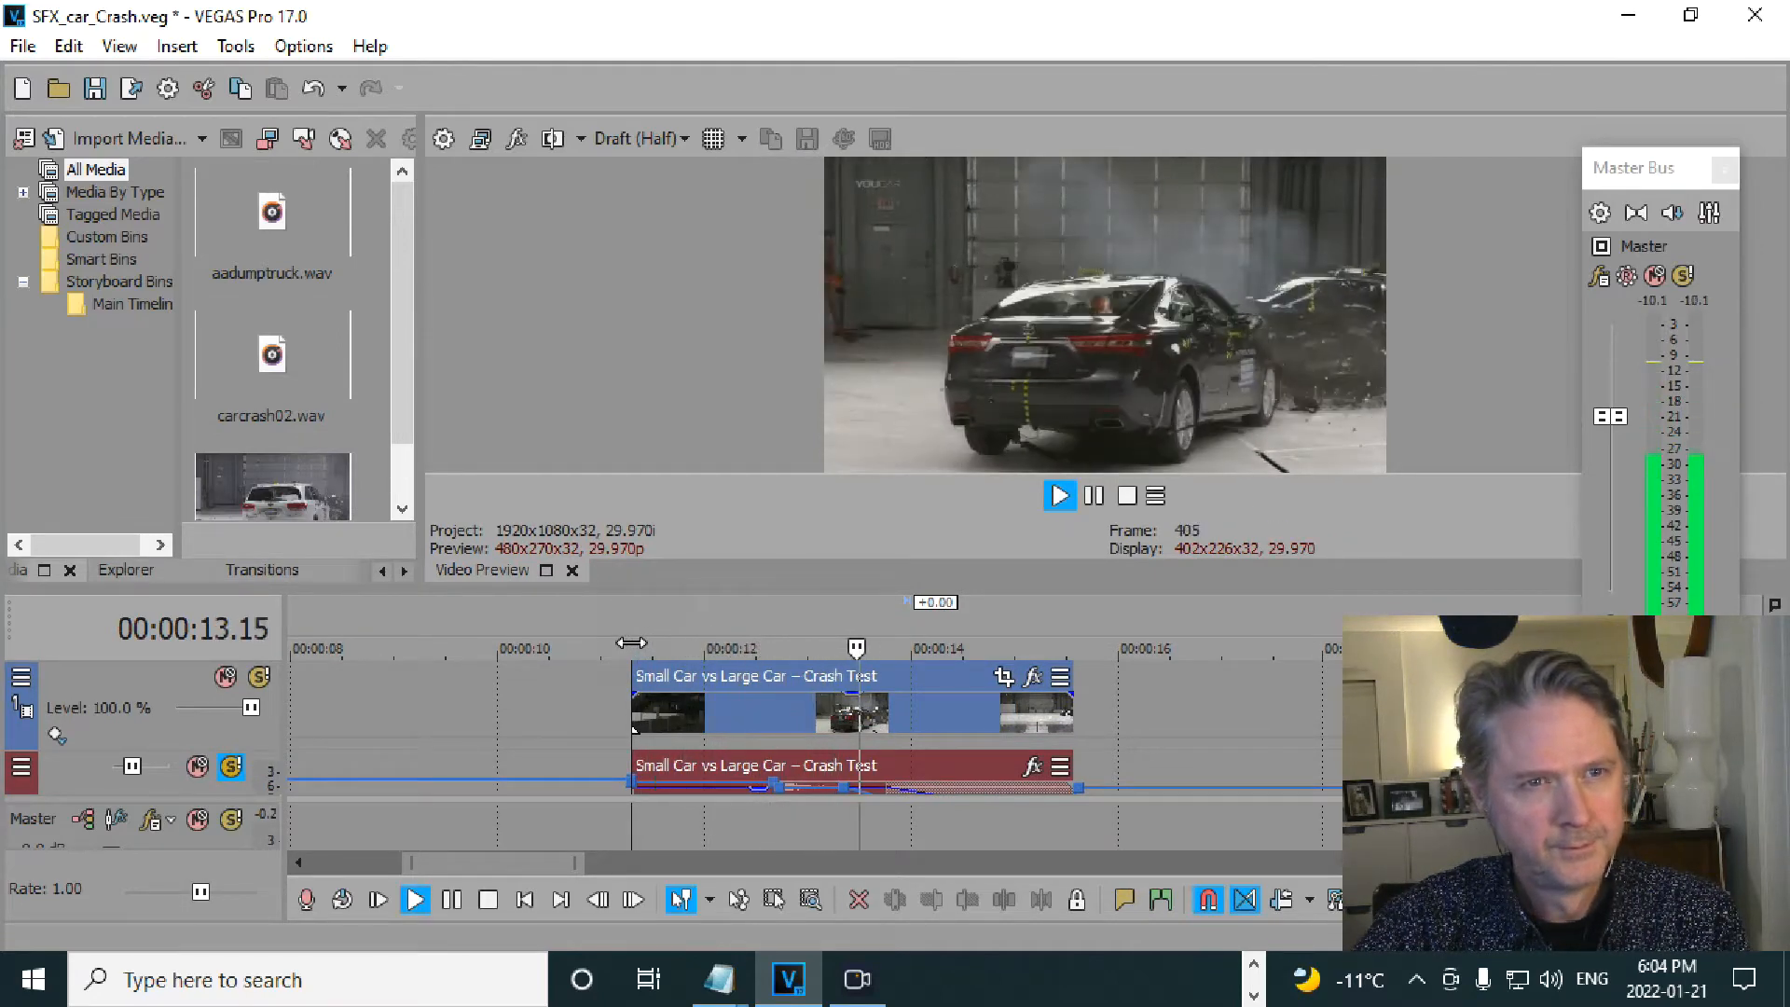
key("space")
key("space")
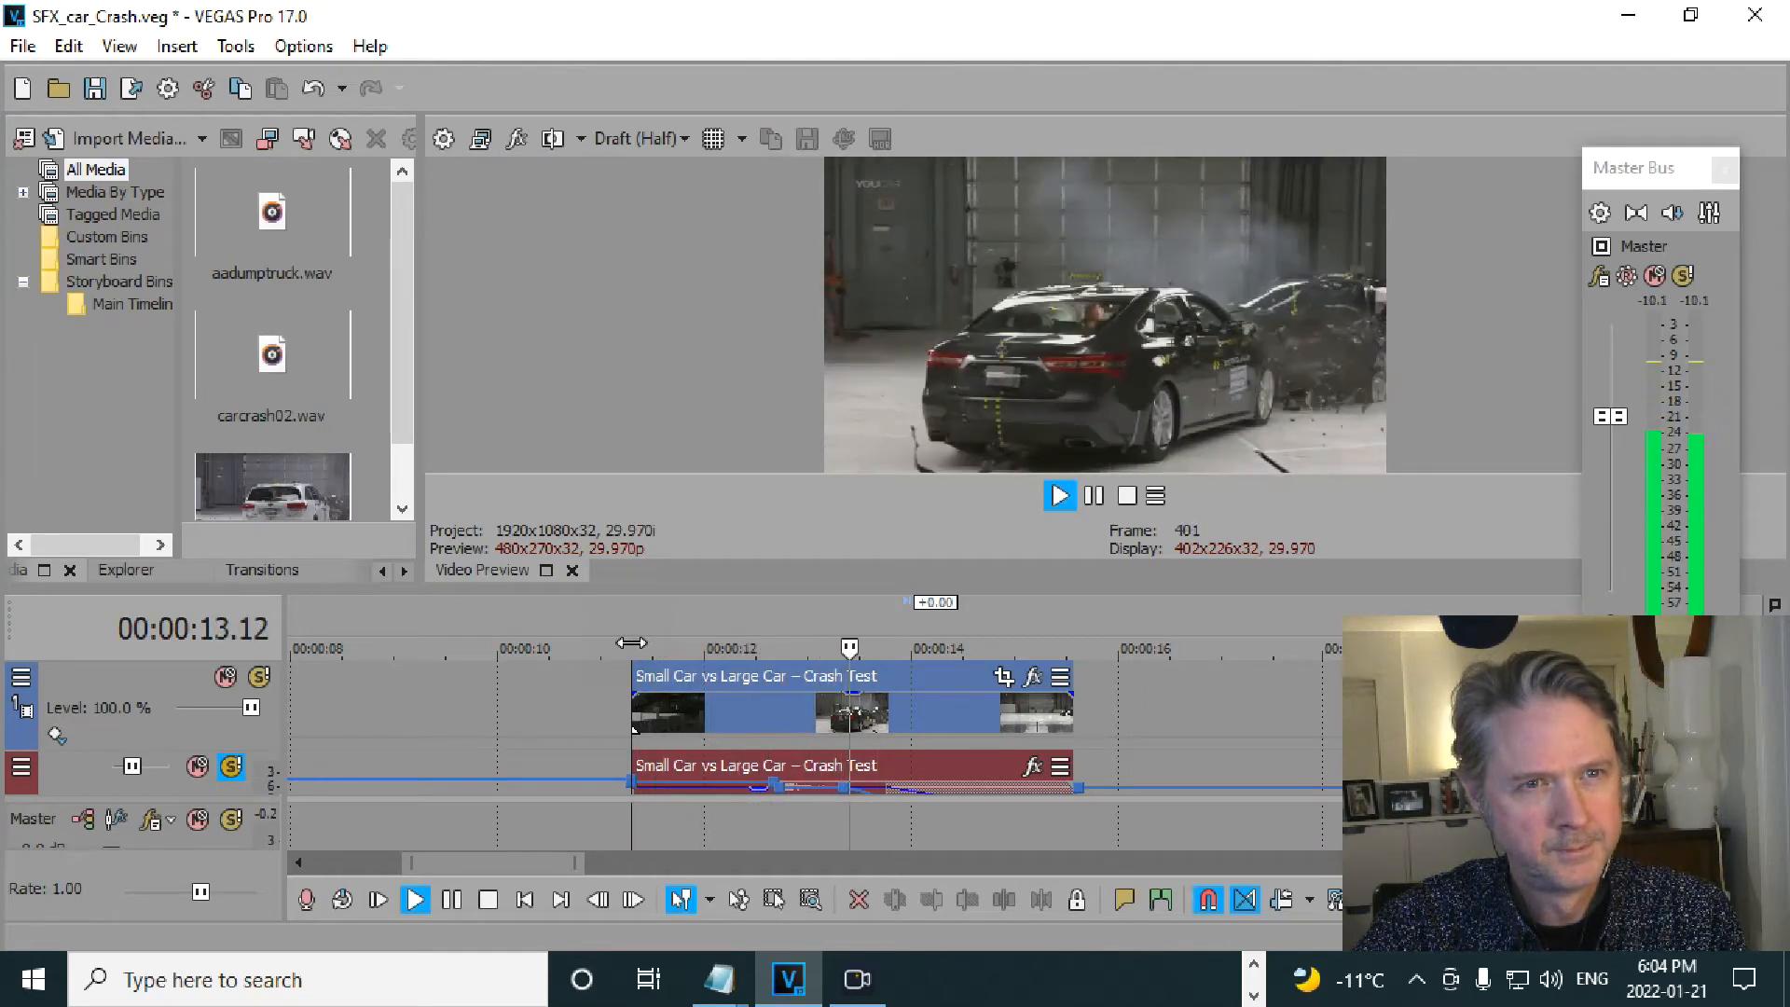
key("space")
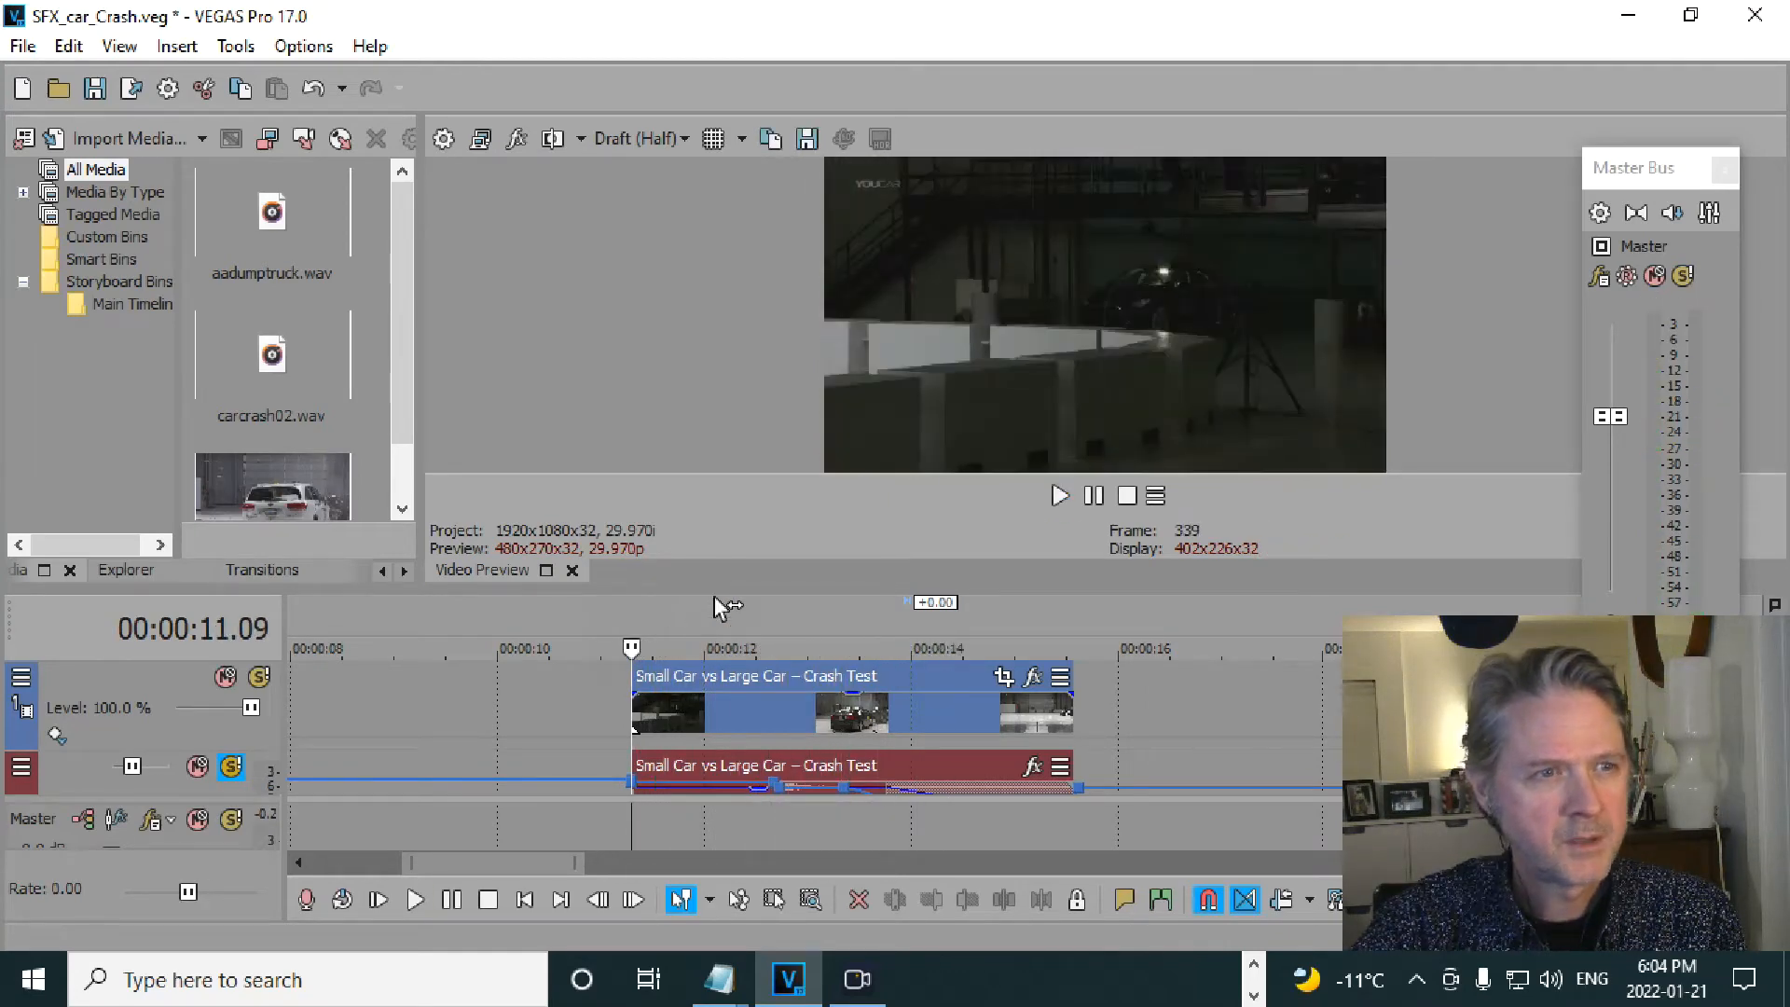
- Replay the crash clip with the audio tracks in view, and once more with the video preview enlarged
left_click_drag(714, 590, 752, 411)
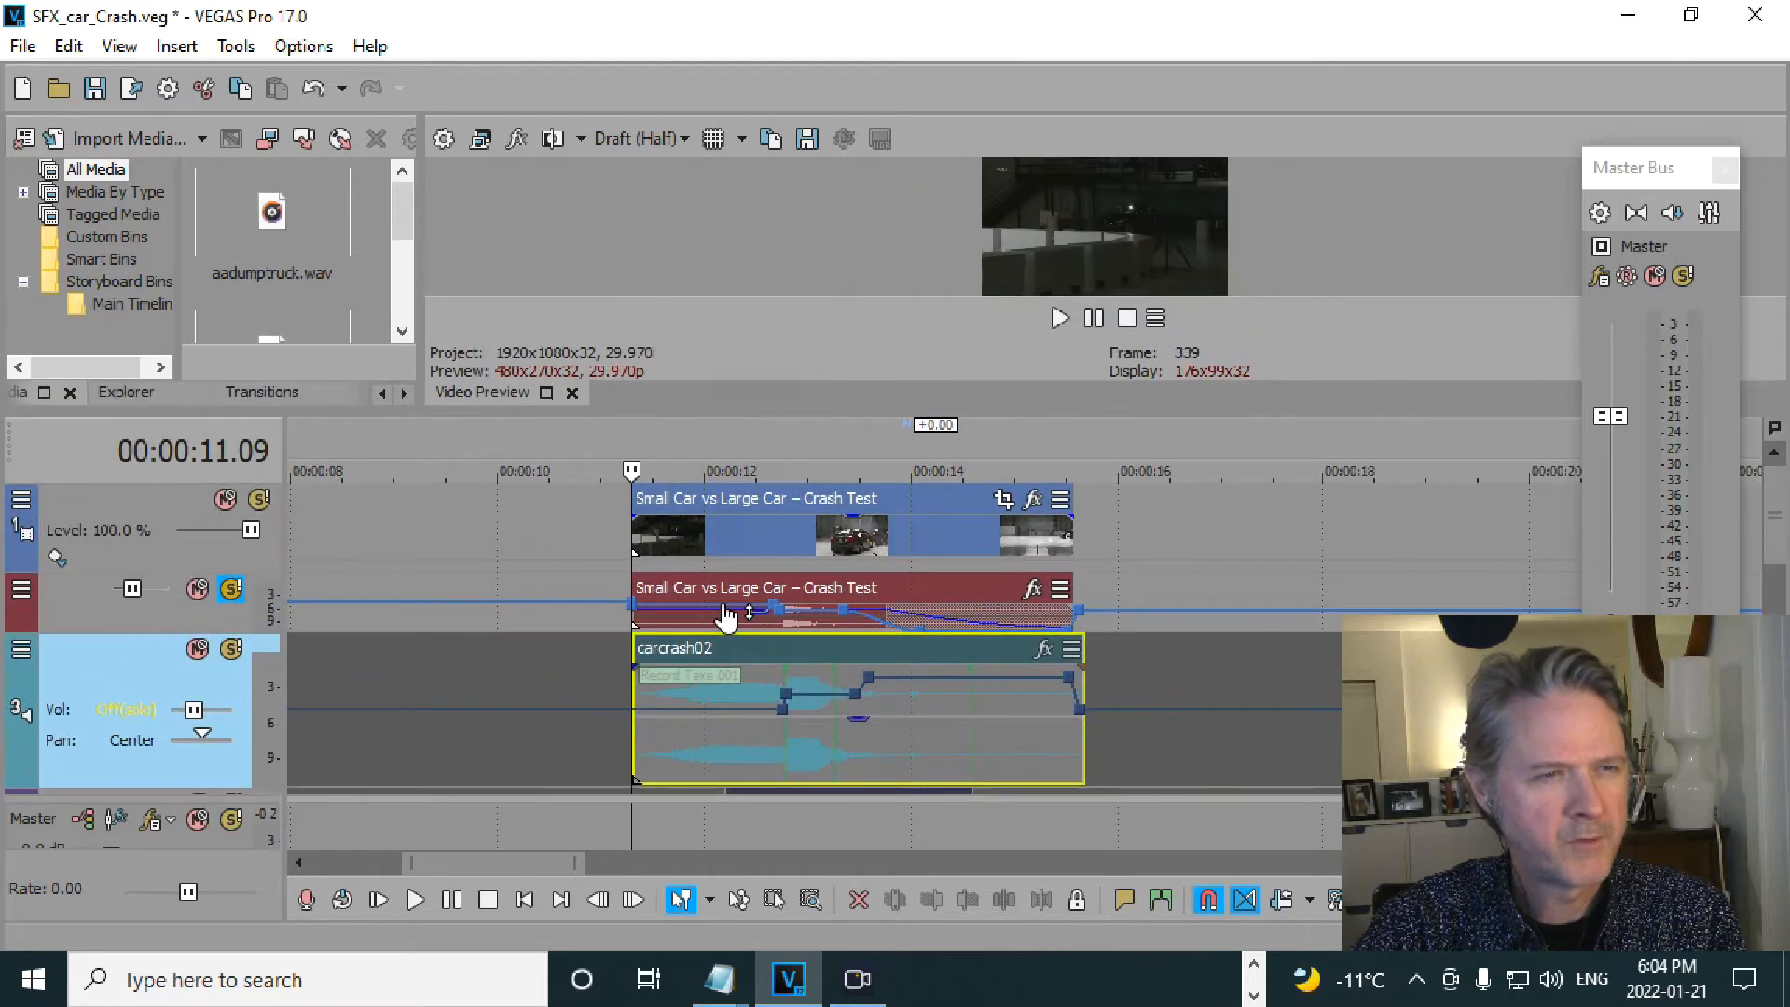
key("space")
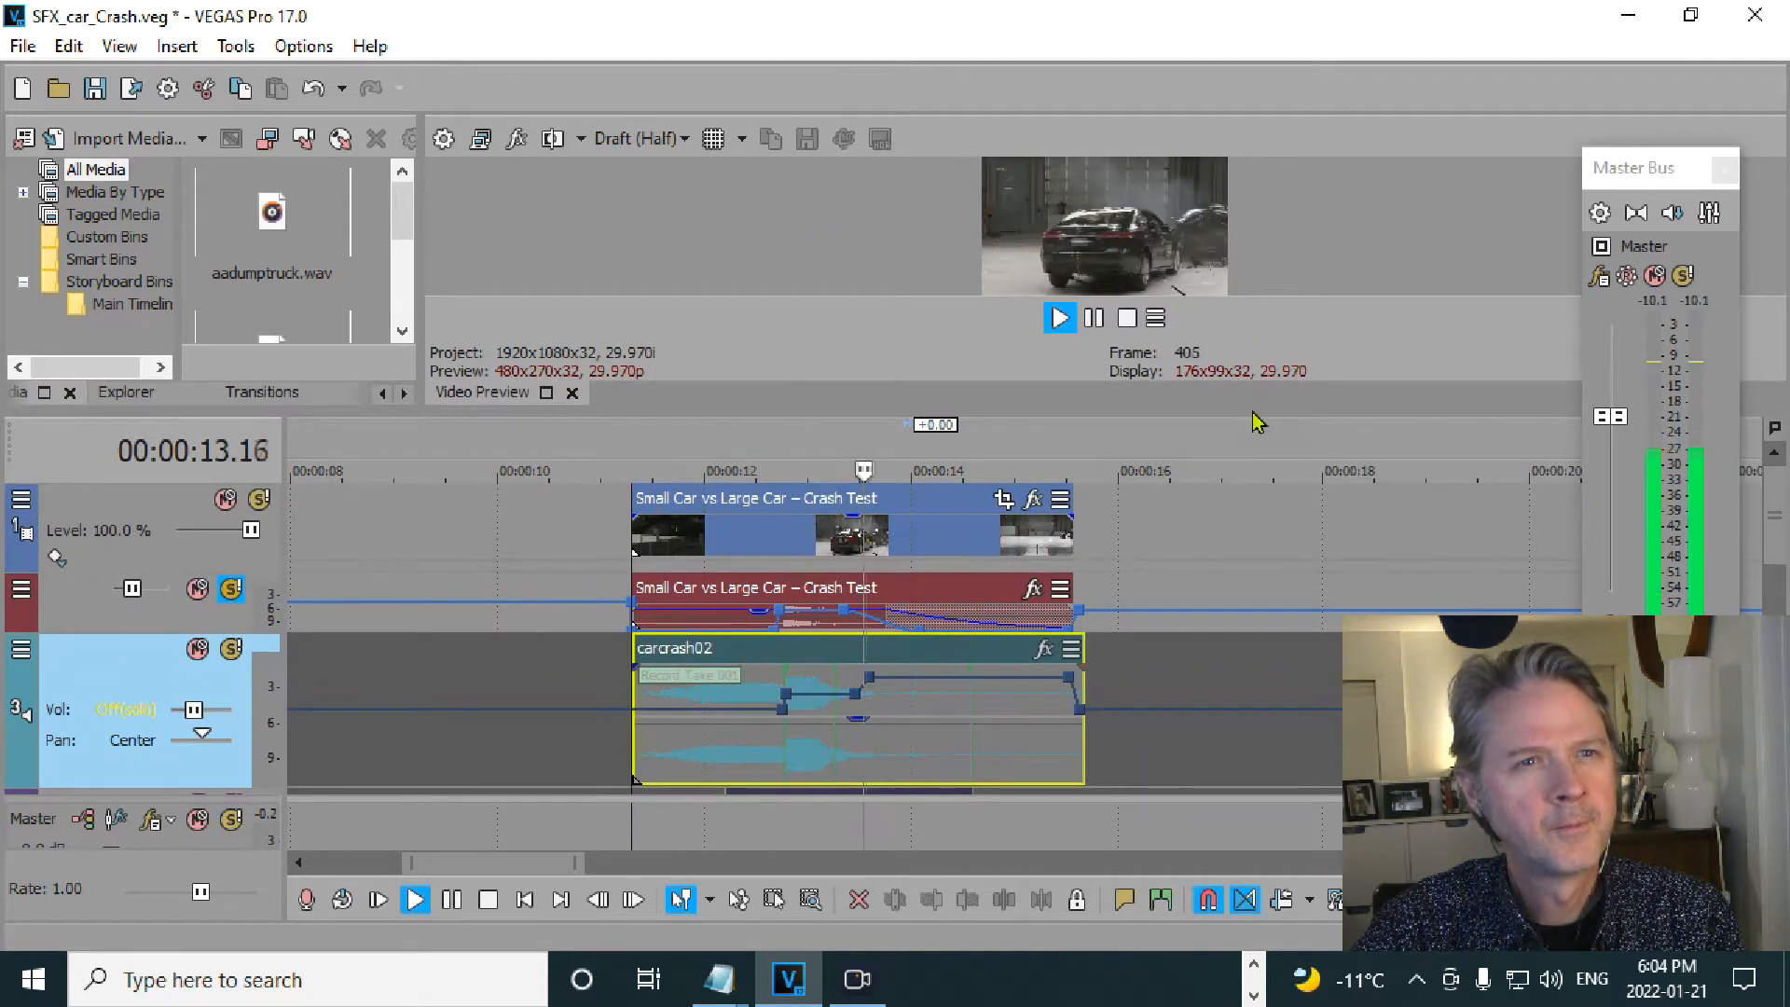
key("space")
left_click_drag(1258, 415, 1258, 611)
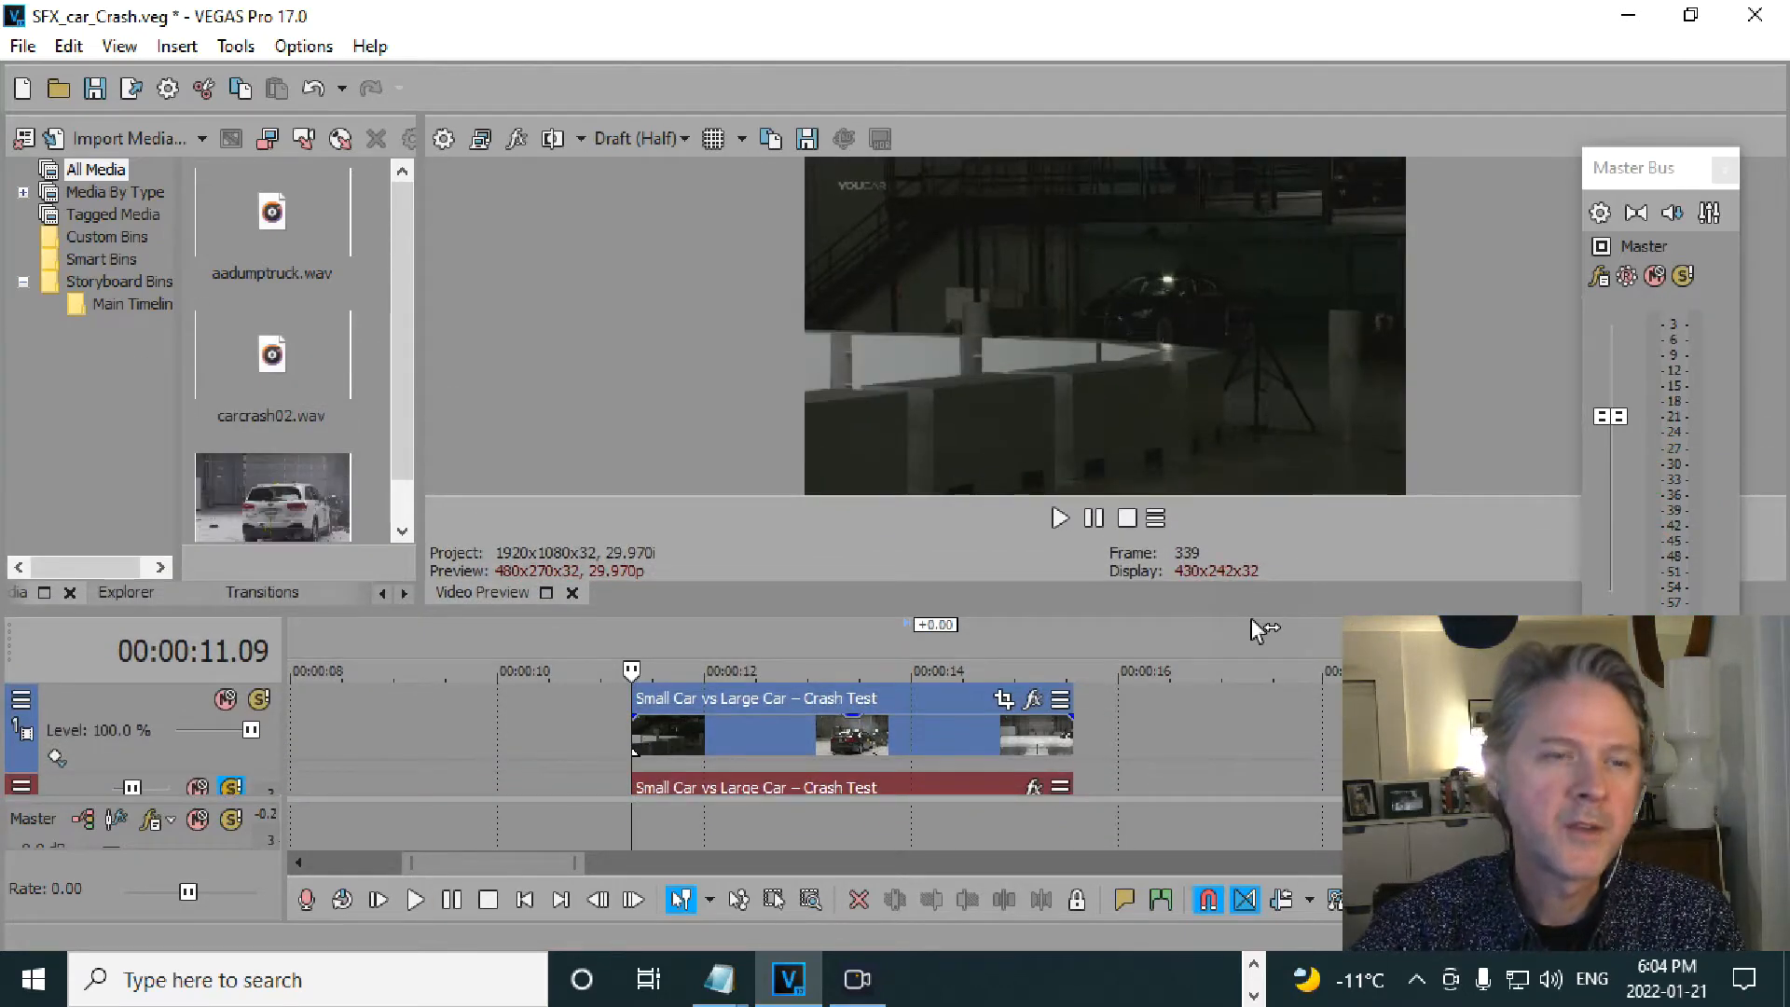
key("space")
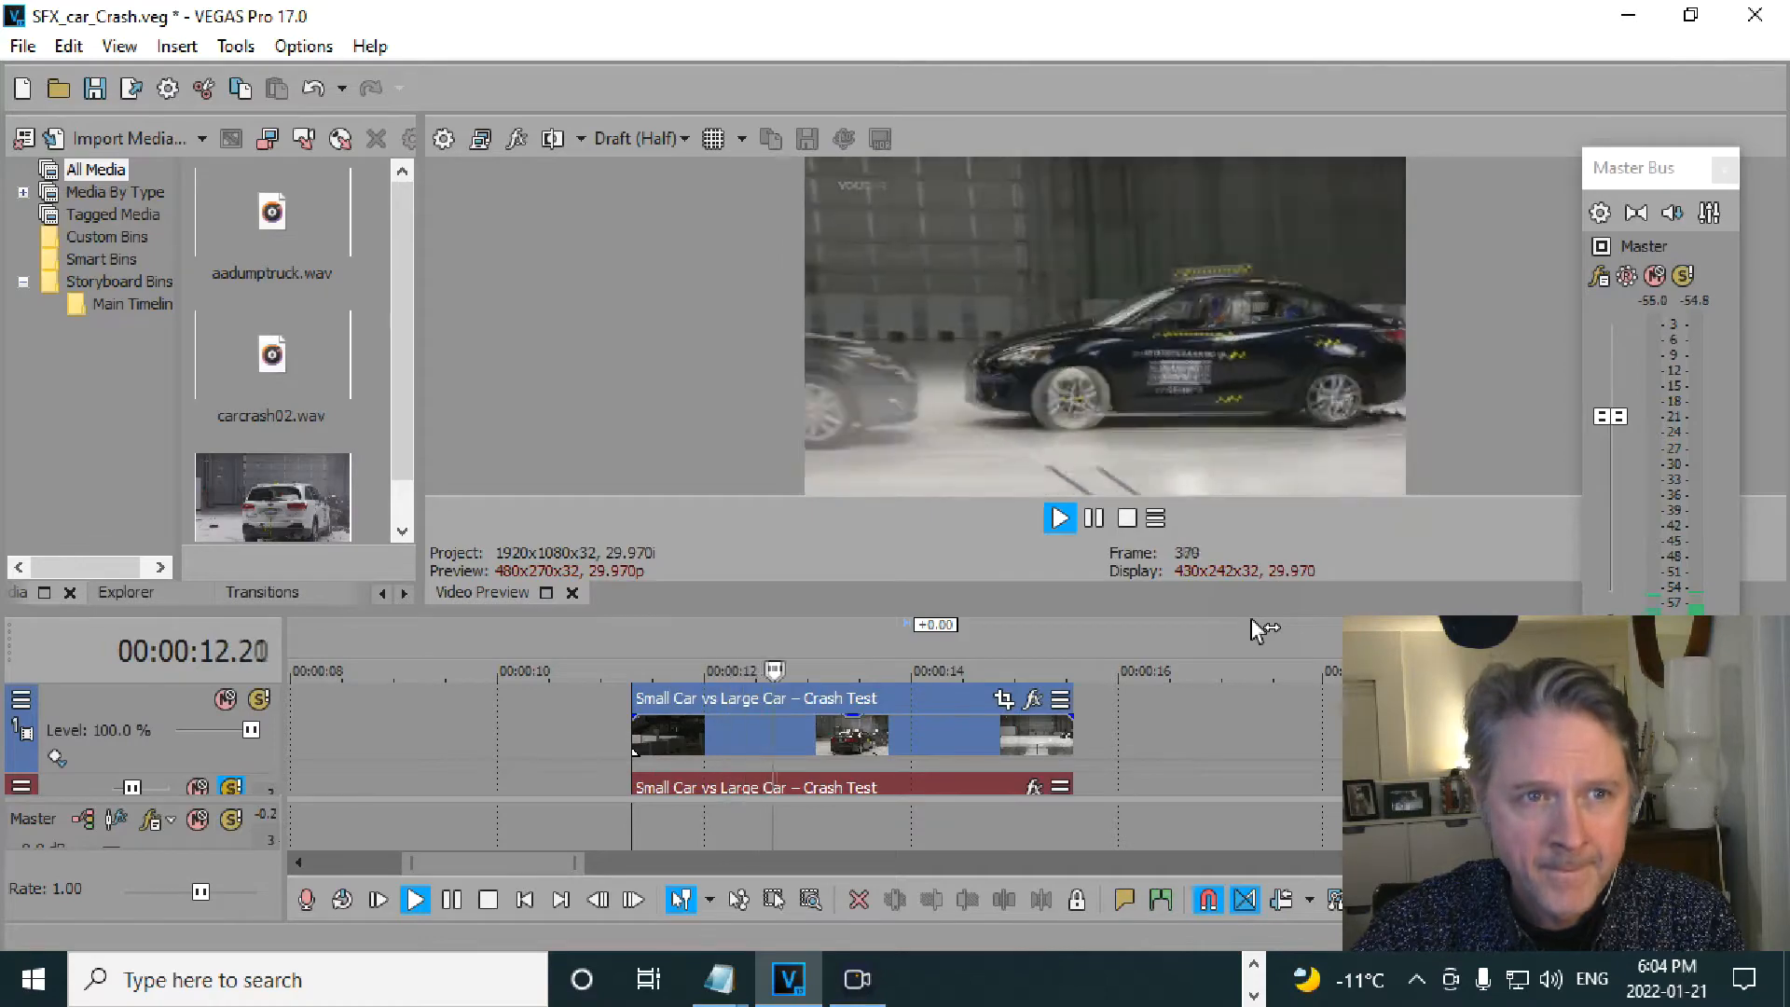
key("space")
- Enlarge the timeline area and solo the carcrash02 track together with the original crash-test audio on track 2
left_click_drag(1229, 604, 1227, 399)
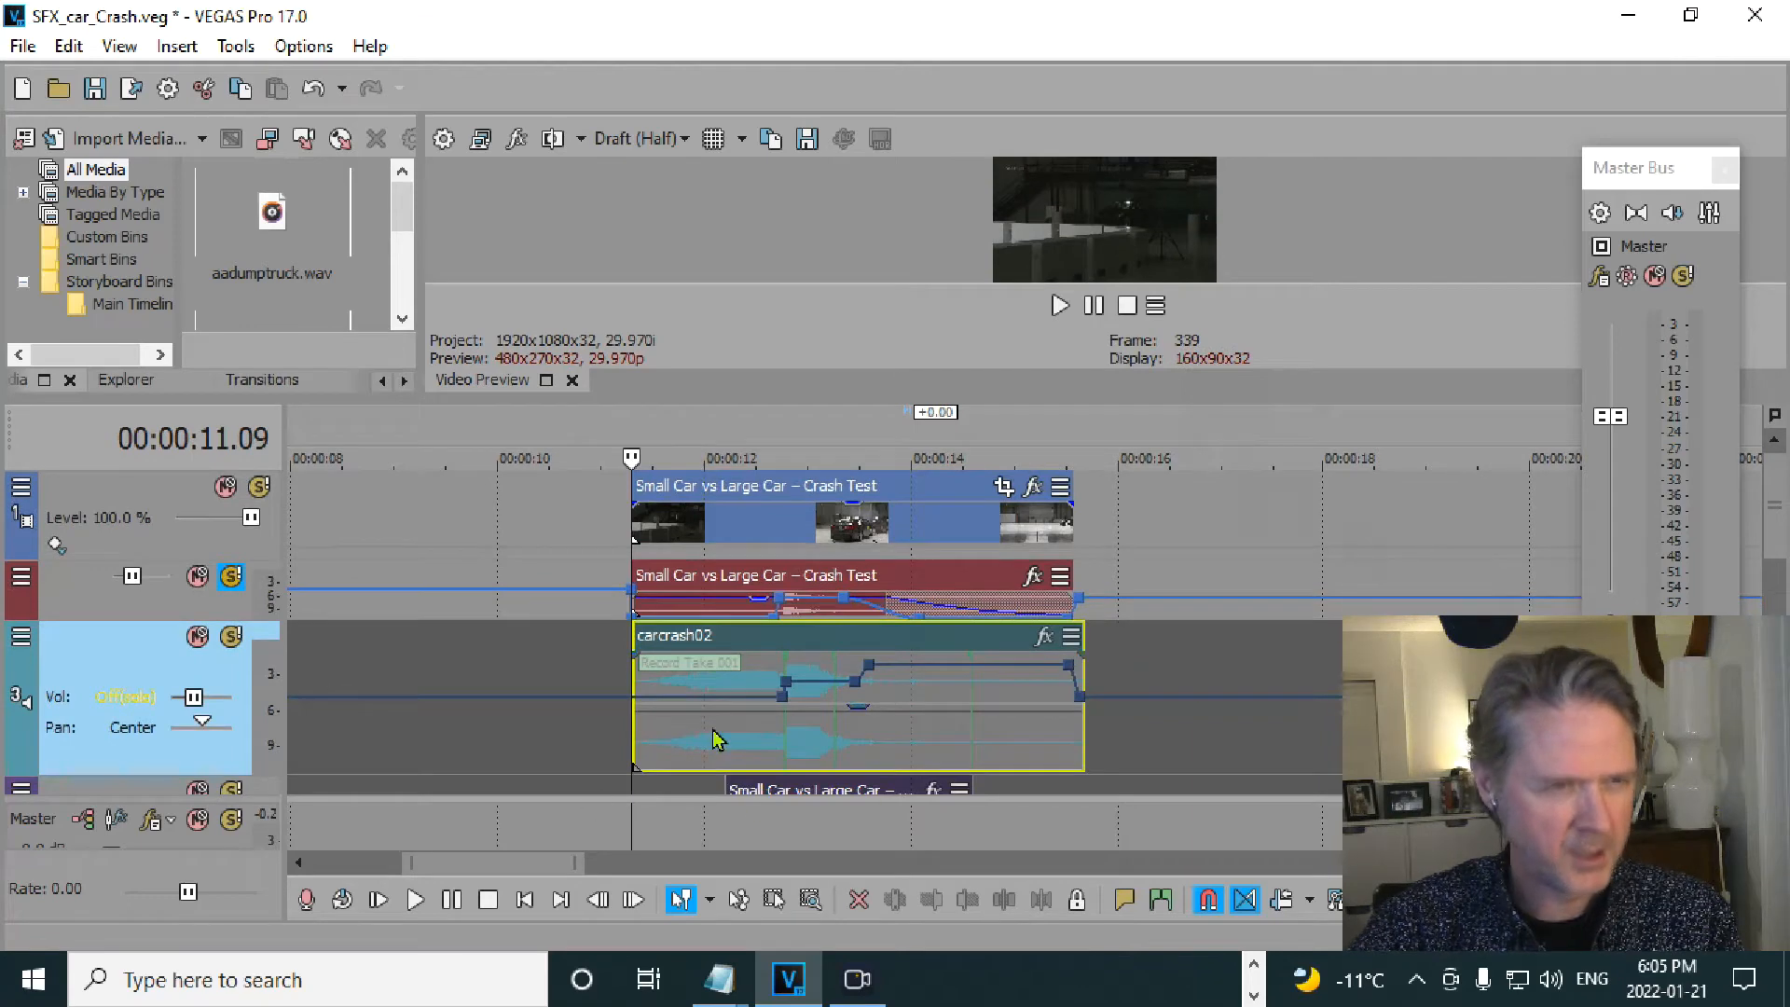
left_click(229, 580)
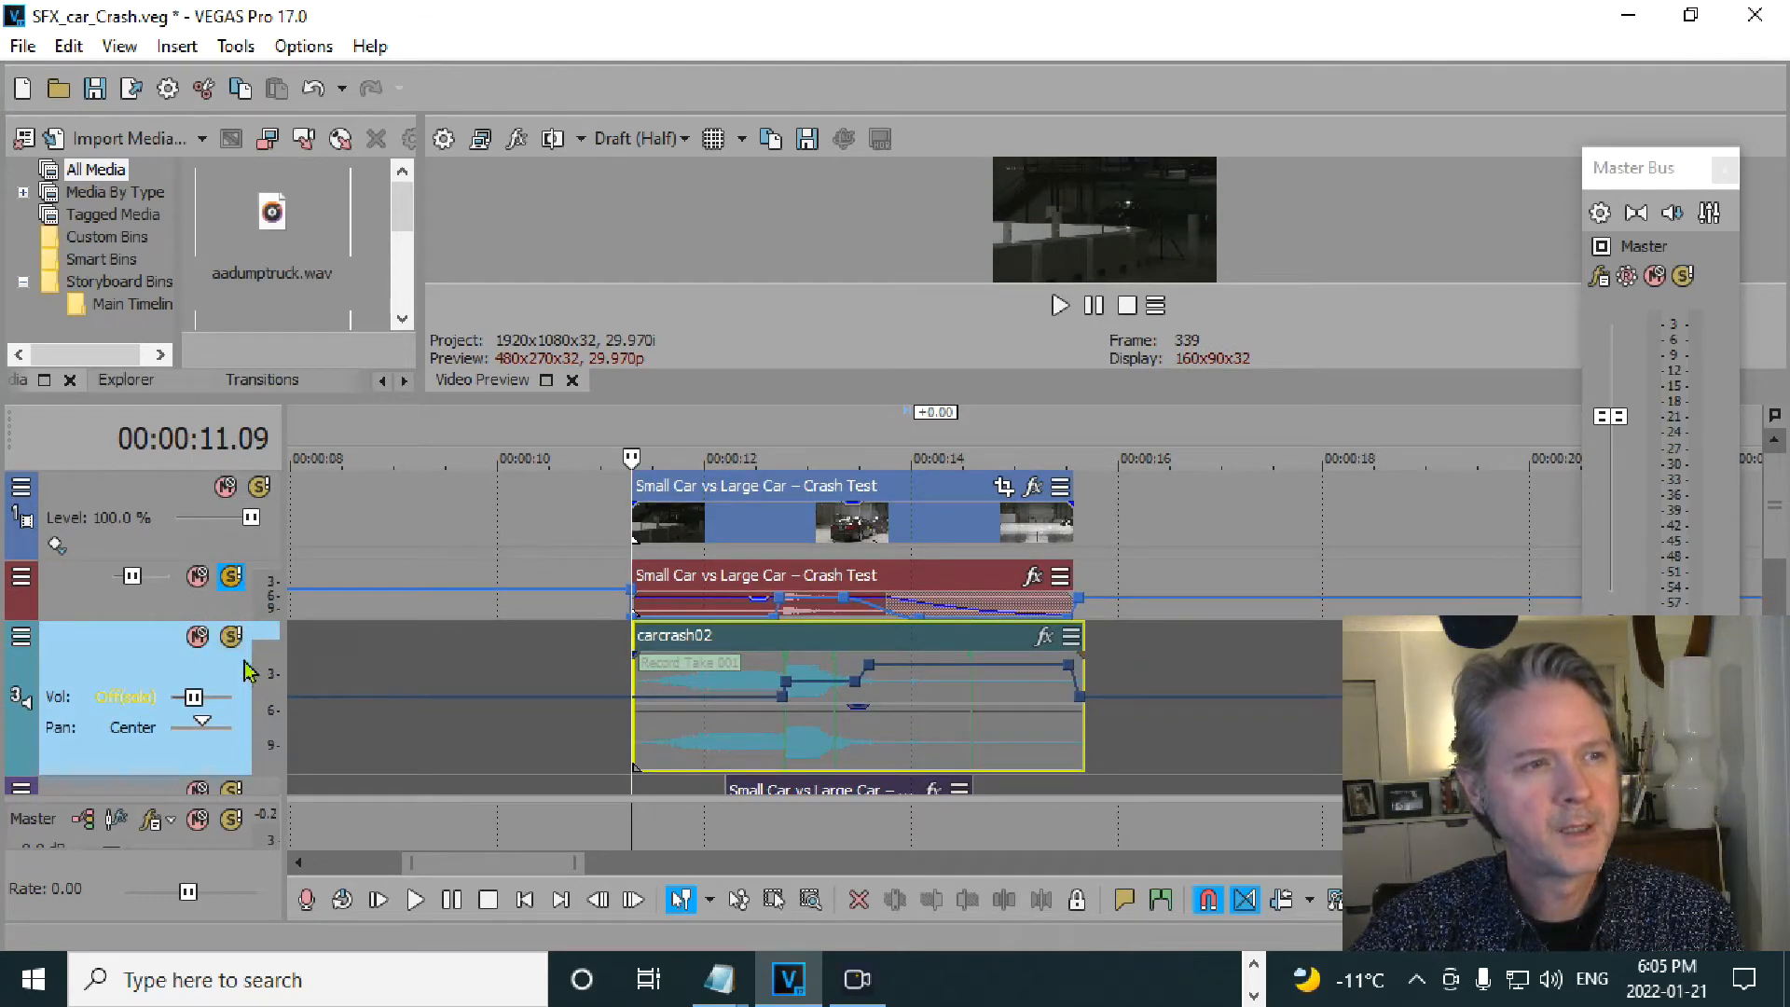
left_click(230, 579)
left_click(230, 638)
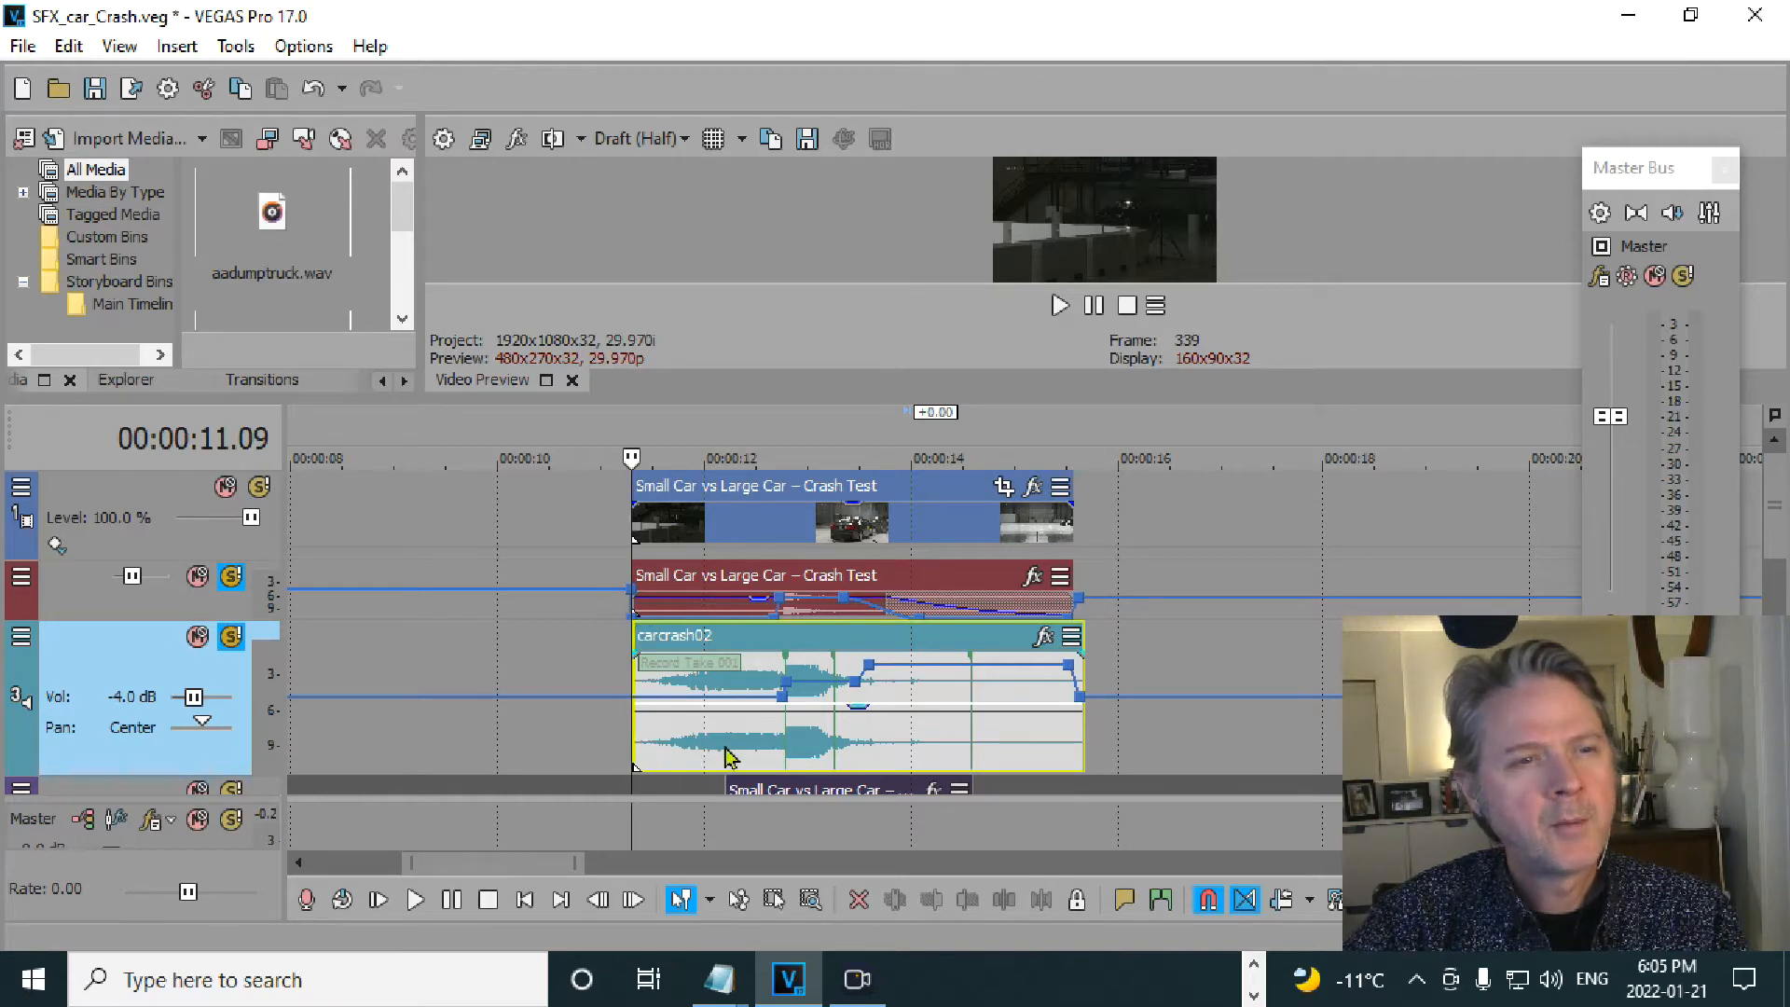
- Zoom in on the carcrash02 clip and play the soloed mix from the impact point at 00:00:12.23
left_click(753, 741)
scroll(754, 741, "up", 2)
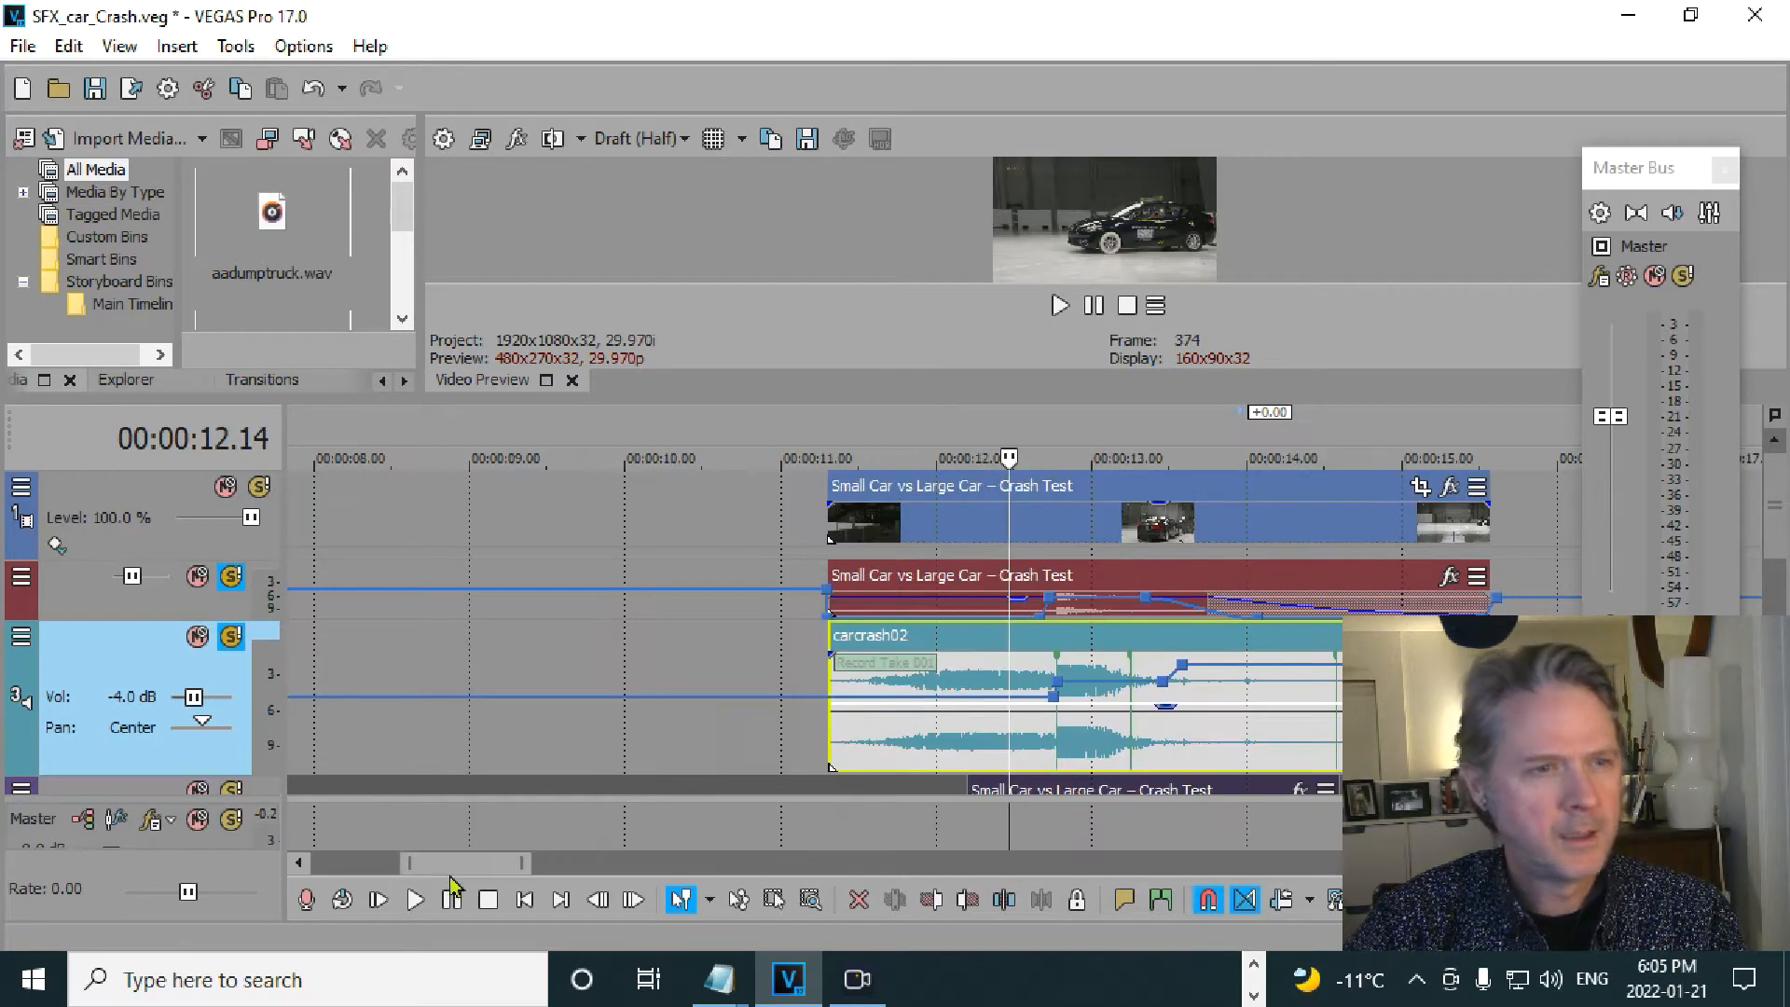
left_click_drag(450, 867, 471, 869)
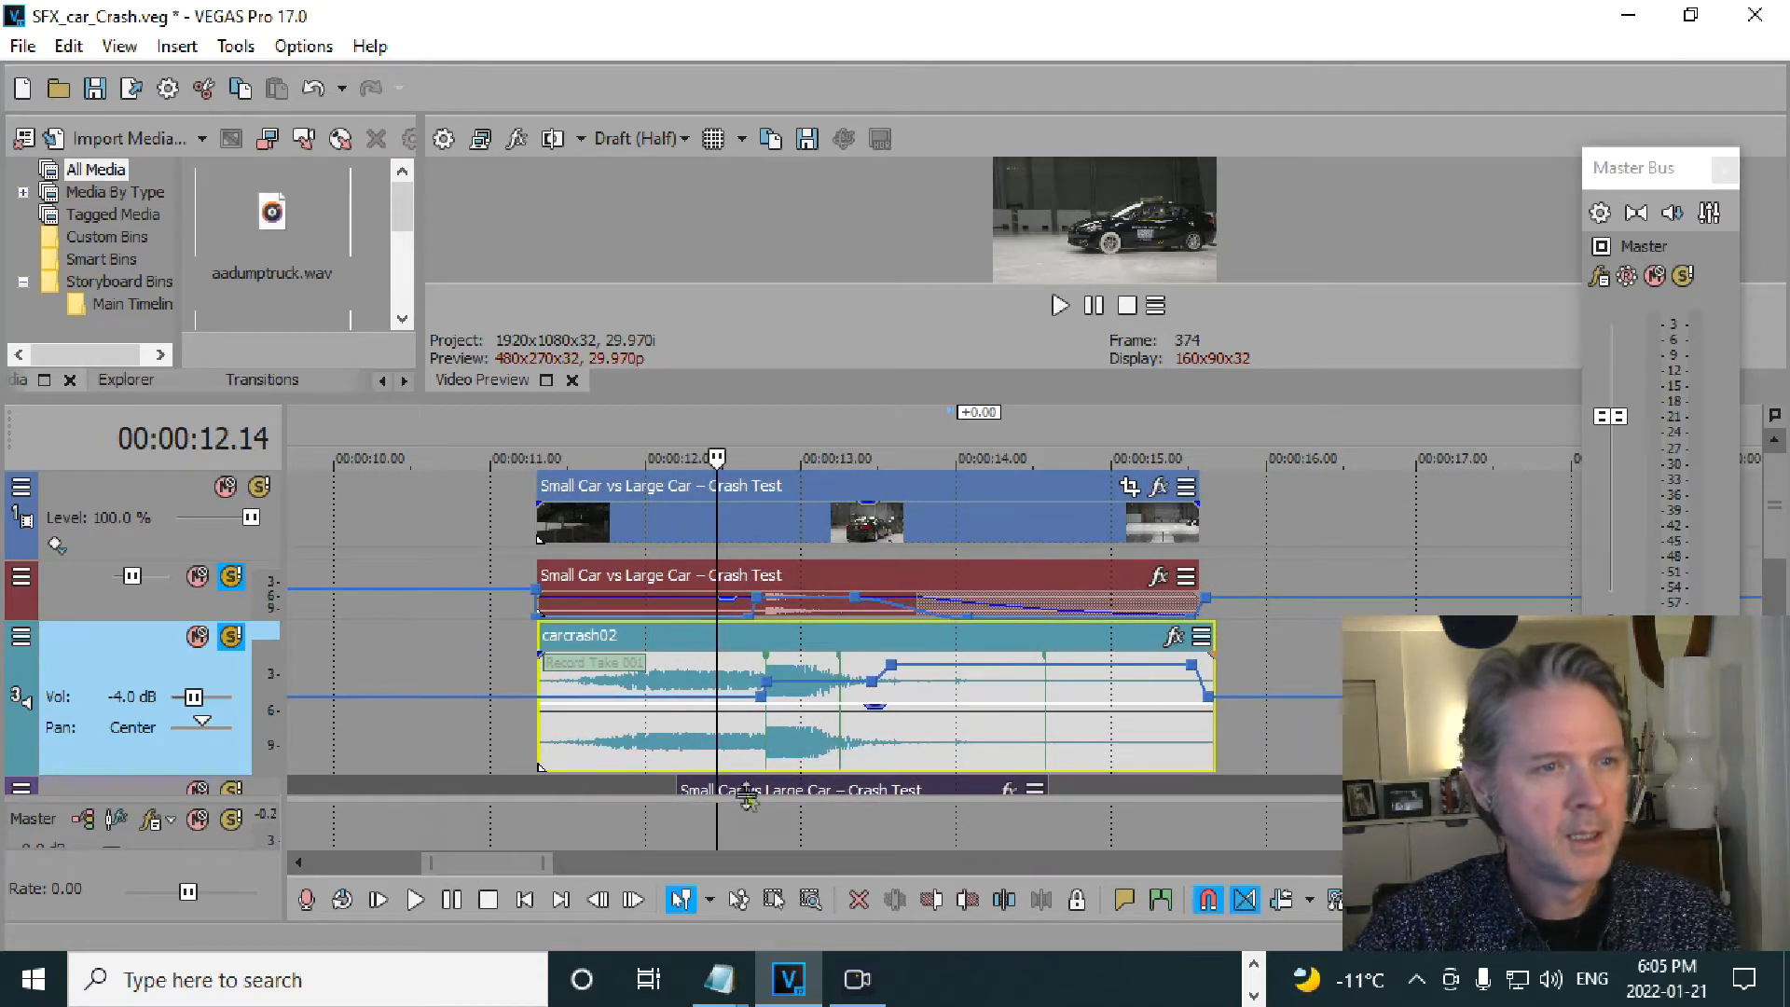
left_click(765, 760)
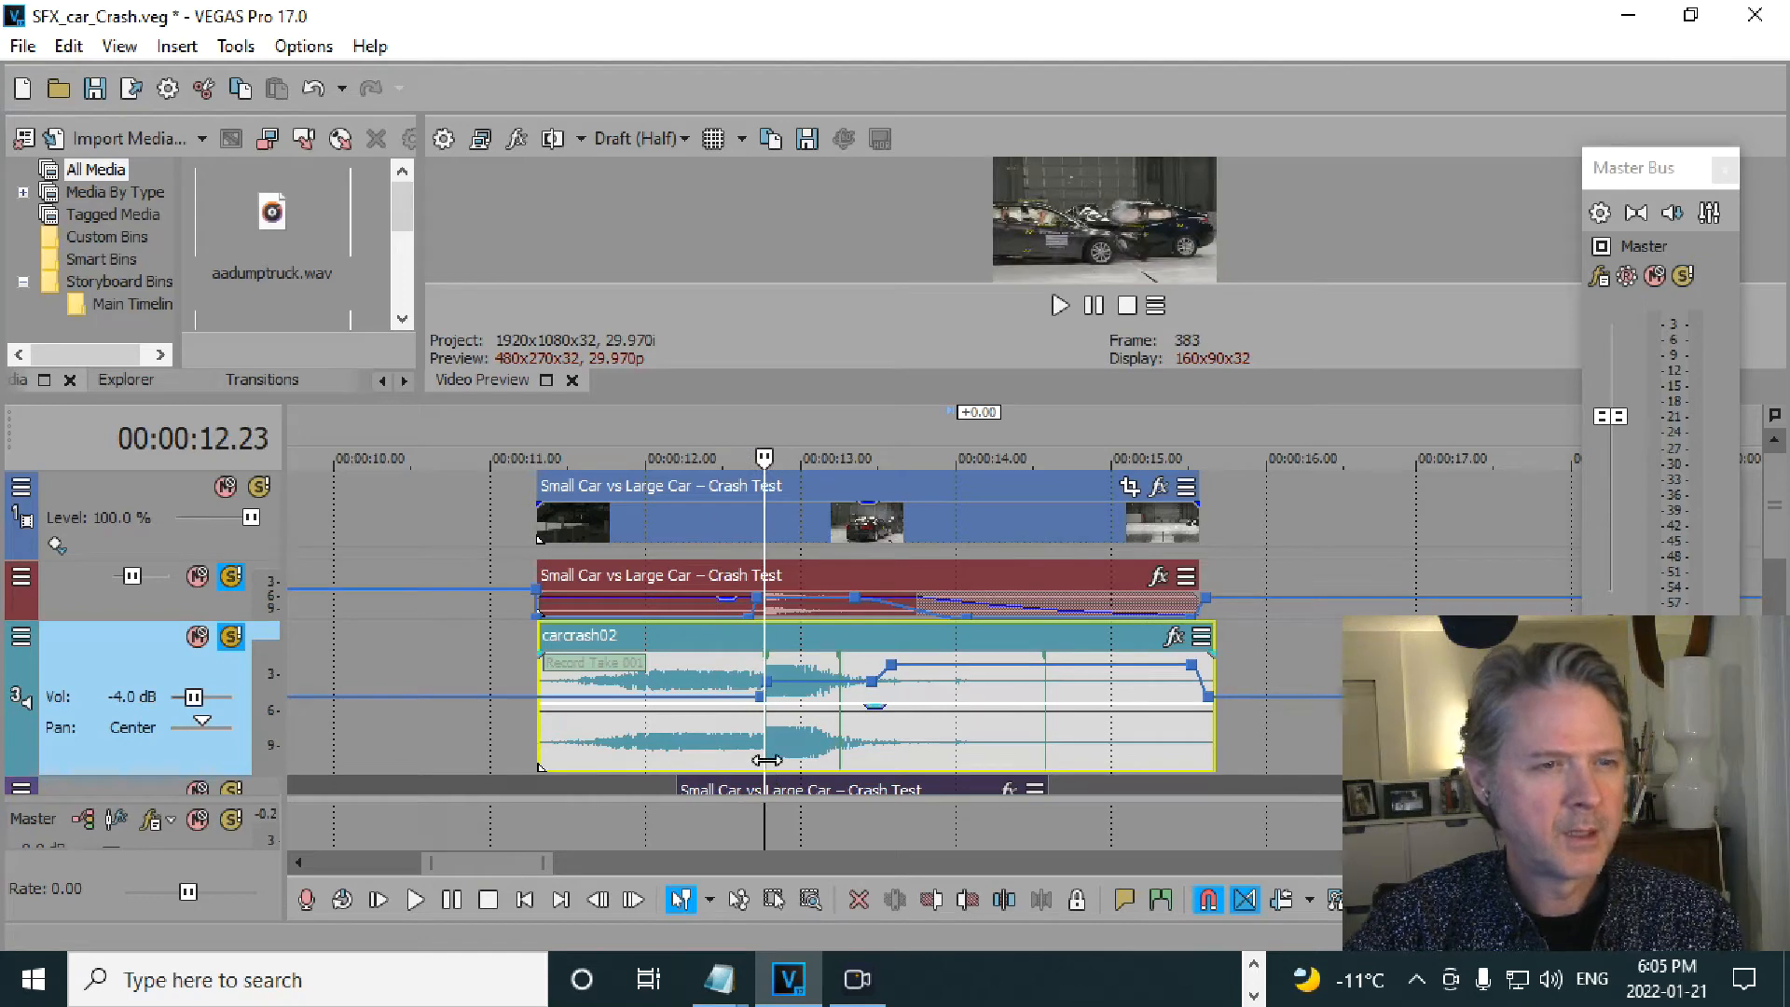
key("space")
key("space")
key("space")
key("space")
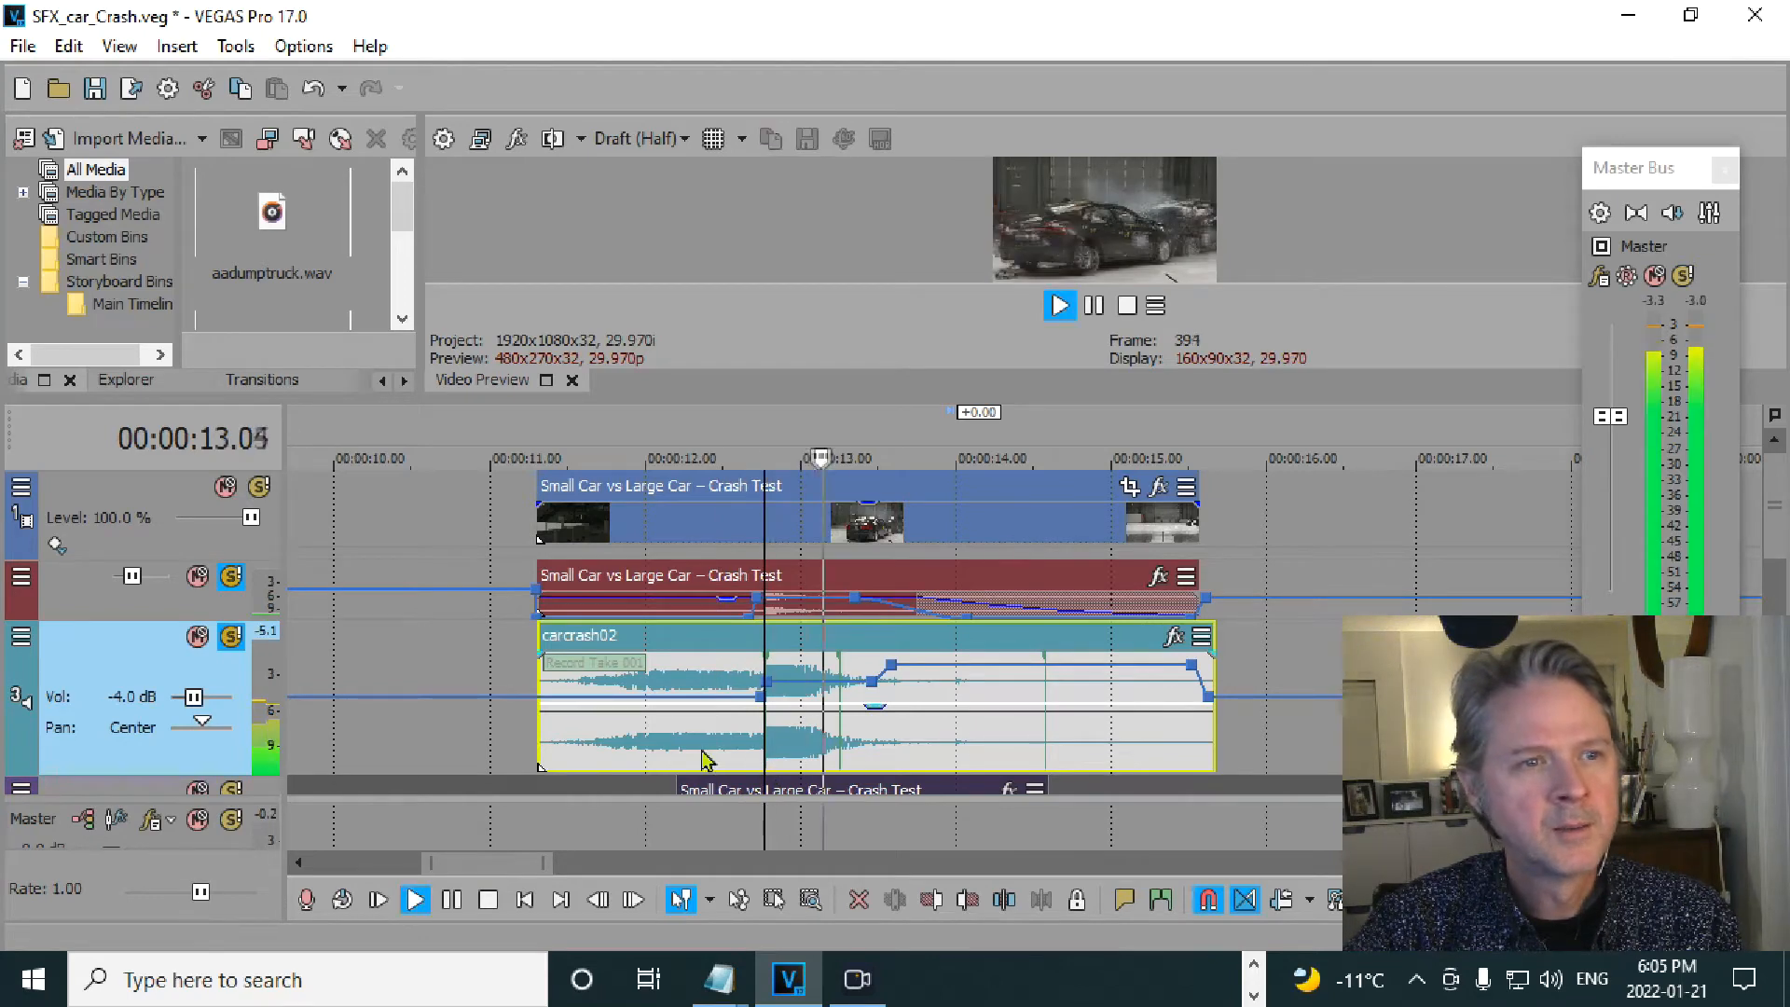
- Take the original audio on track 2 out of solo and play carcrash02 alone from the clip's start at 00:00:11.09
left_click(539, 754)
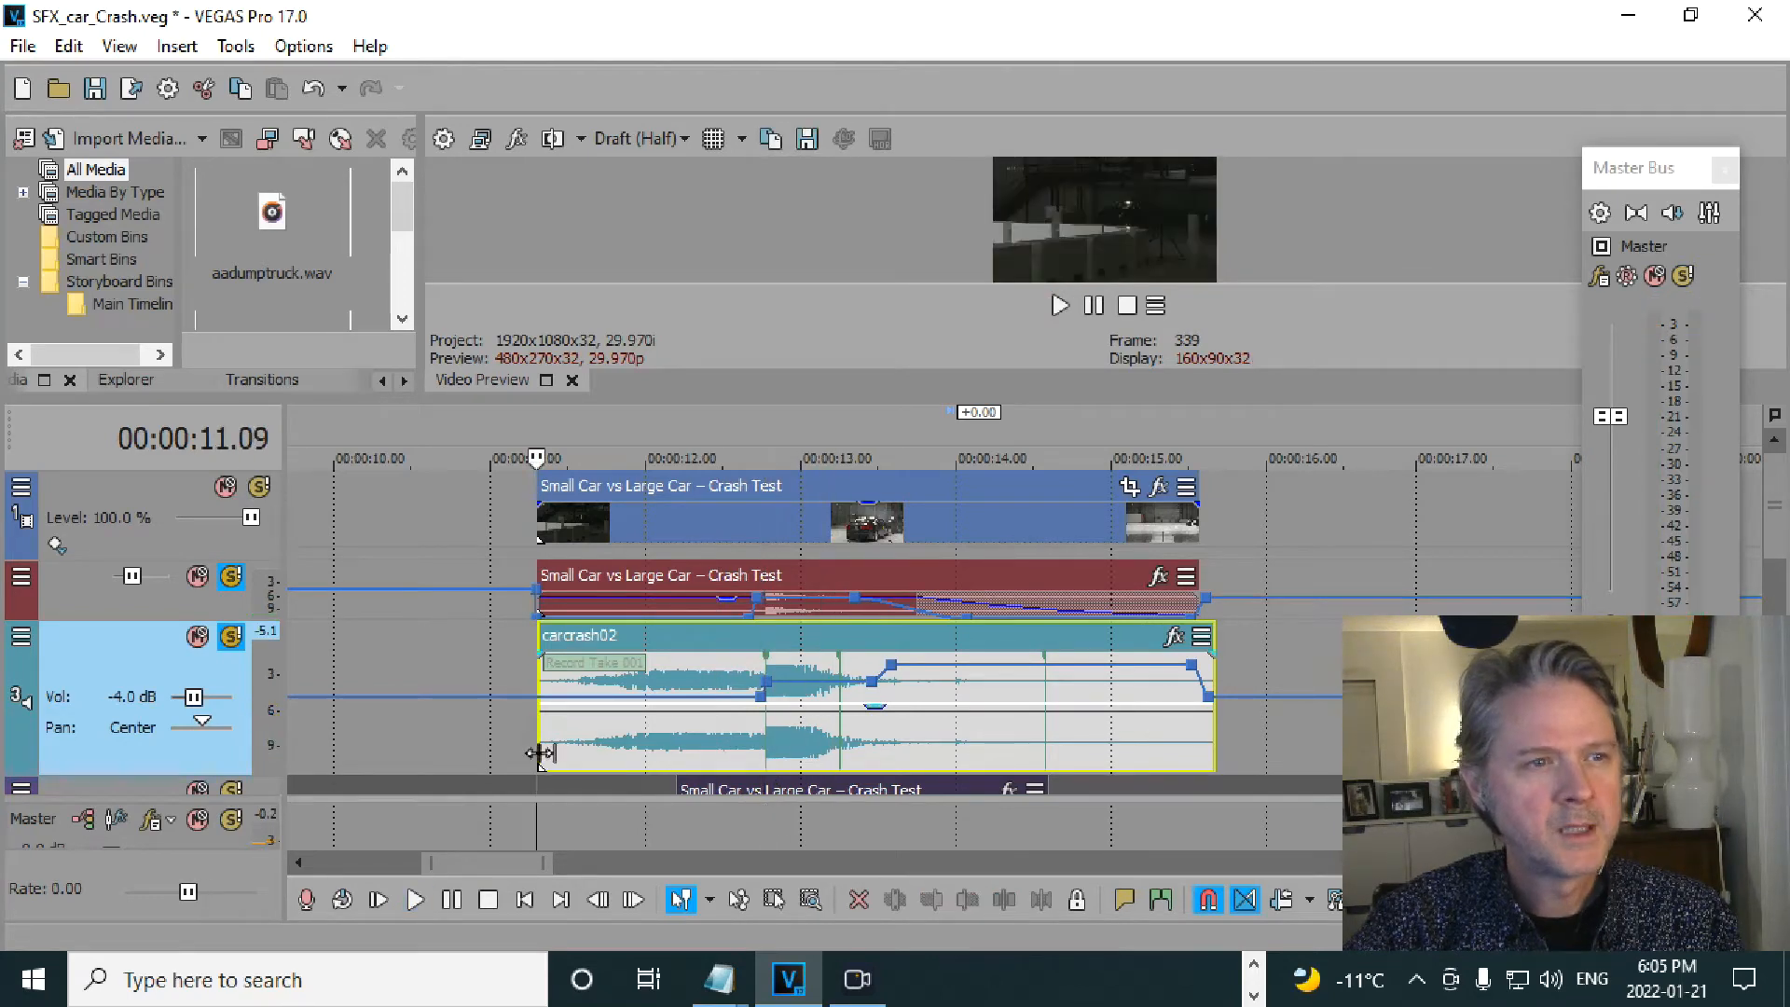
left_click(230, 578)
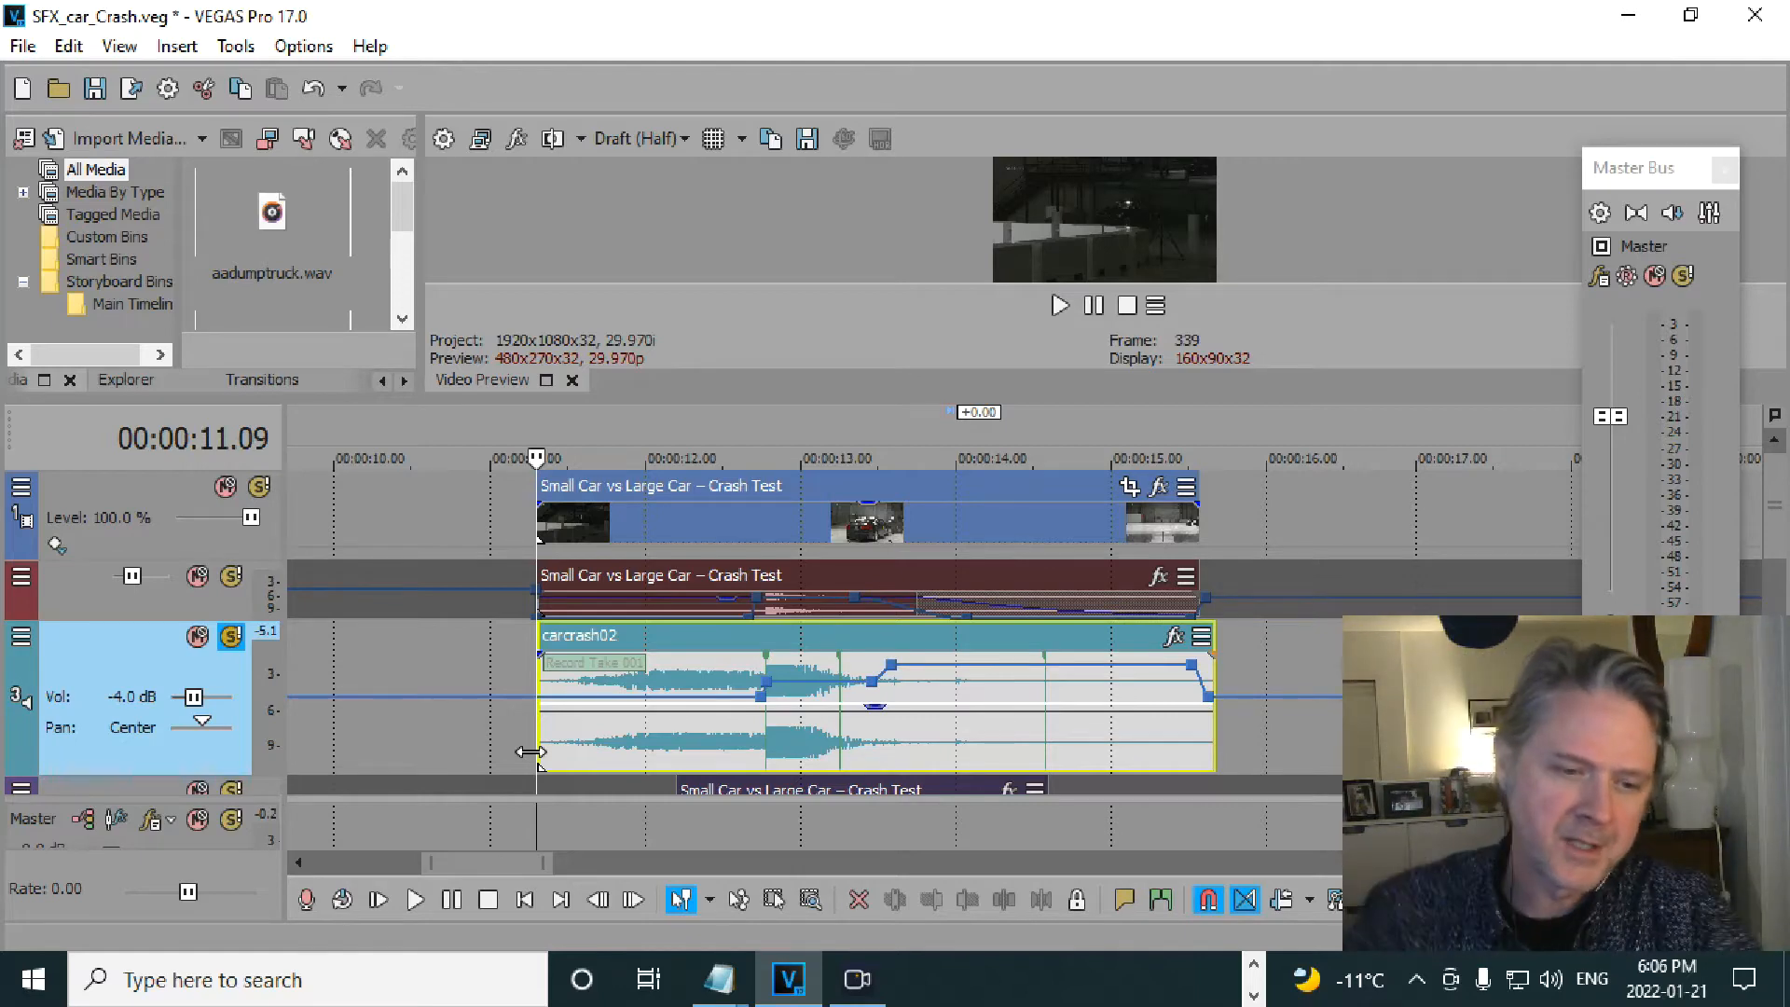
key("space")
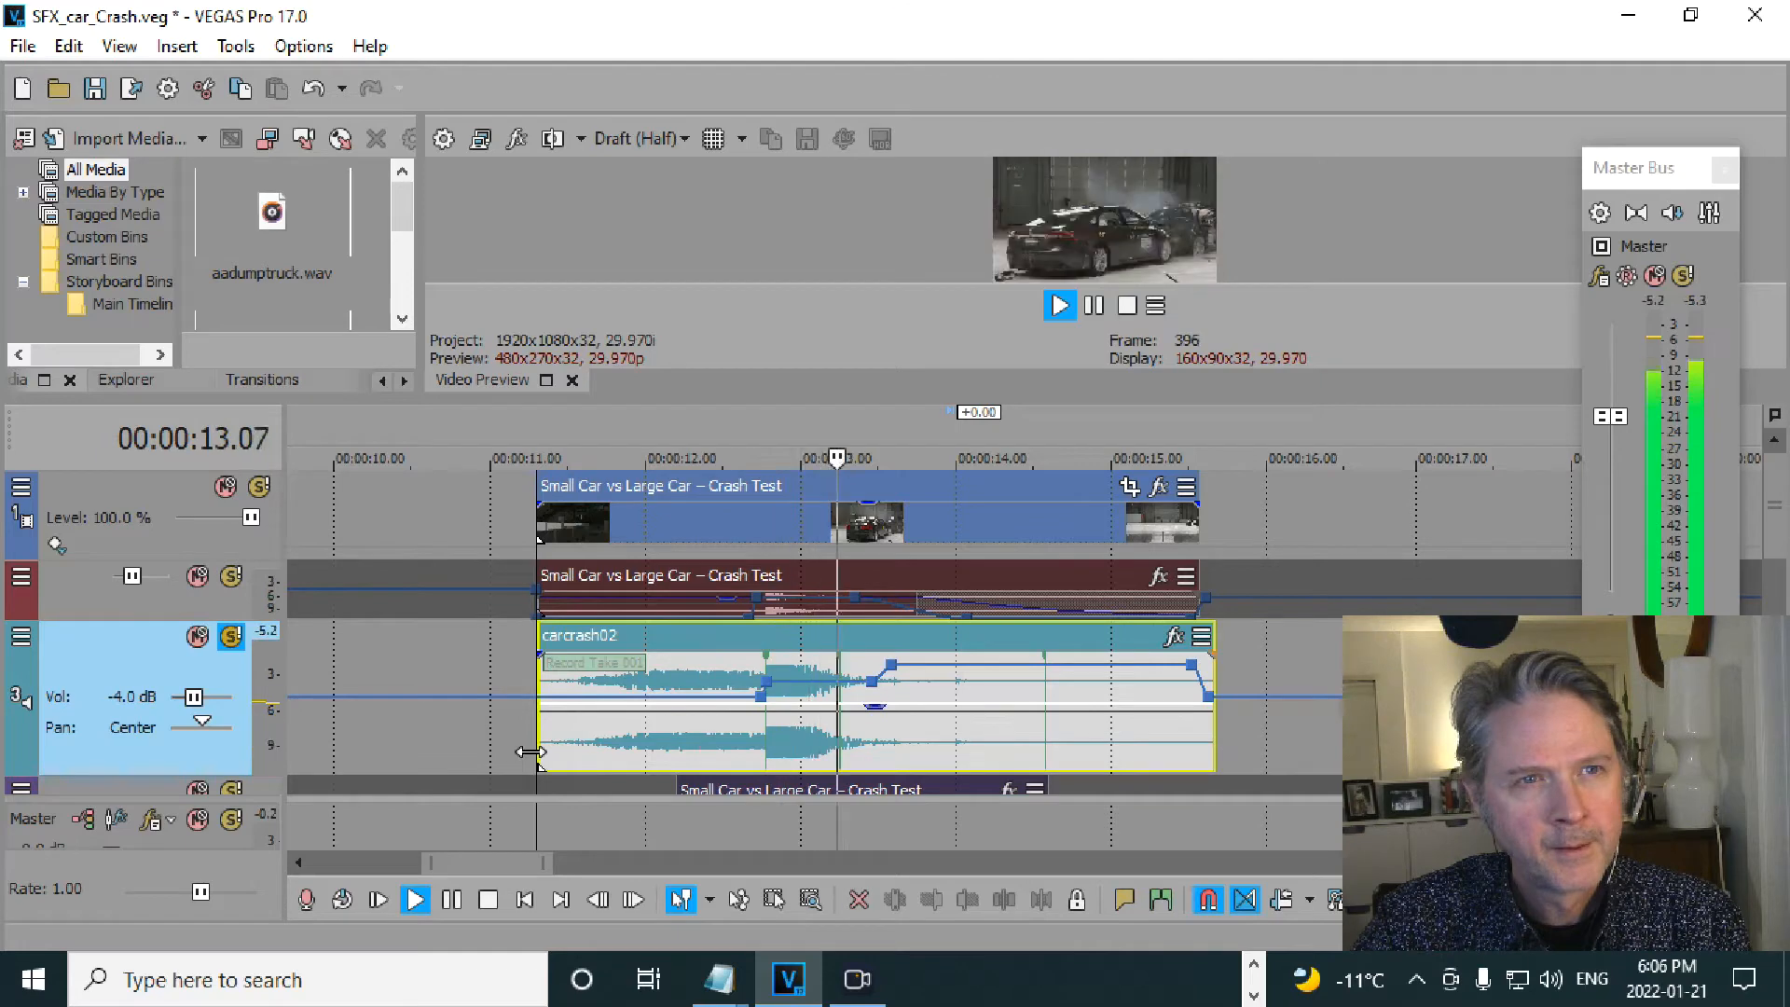
key("space")
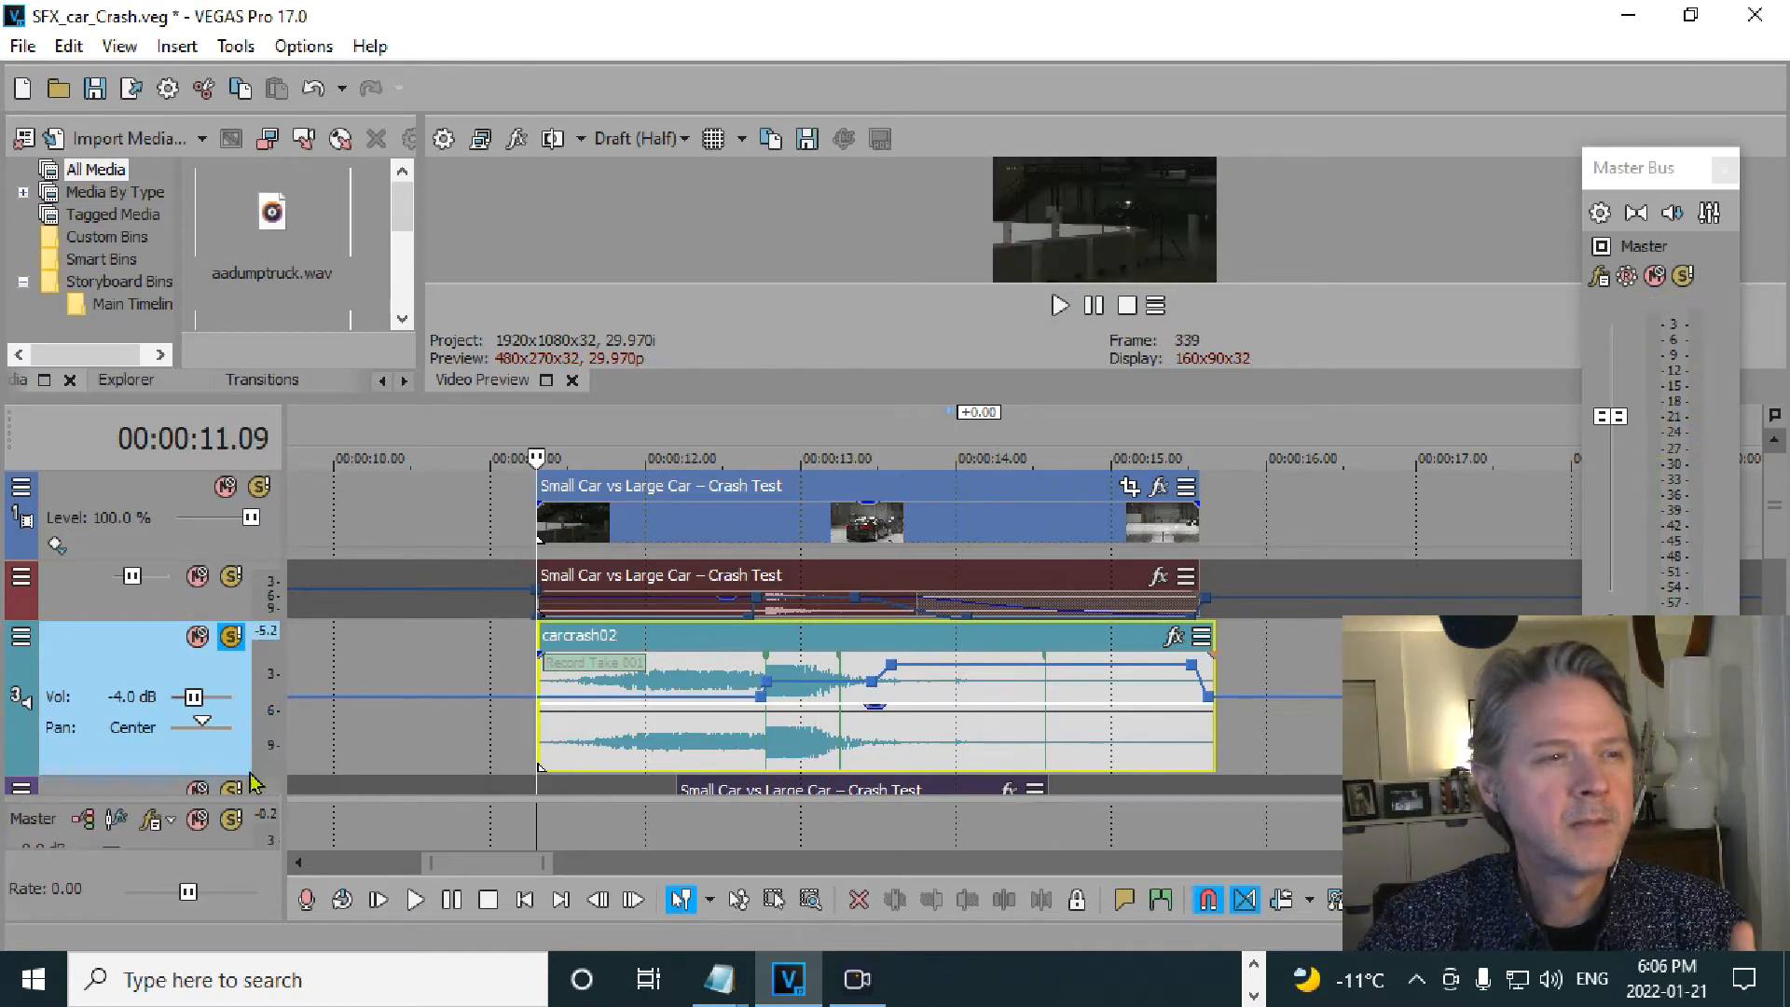
- Compare playback of carcrash02 with and without the original crash-test audio by toggling track 2's solo, leaving it on
left_click(231, 579)
left_click(527, 653)
key("space")
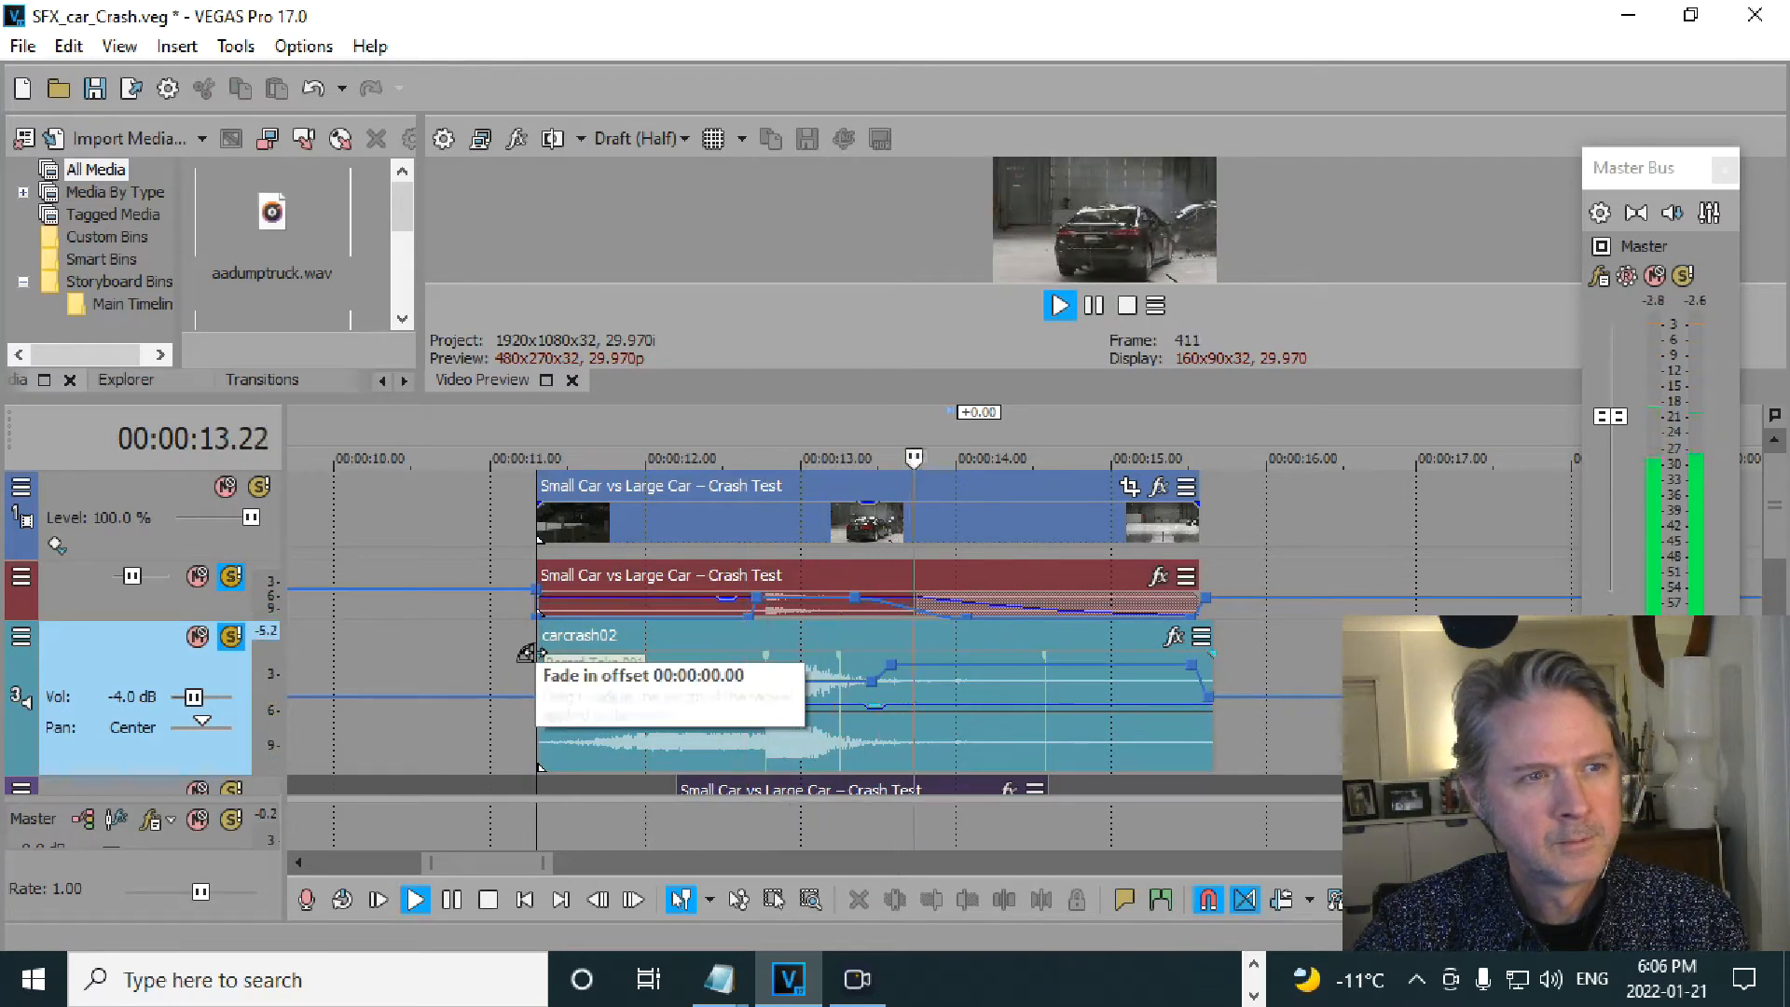
key("space")
left_click(243, 579)
key("space")
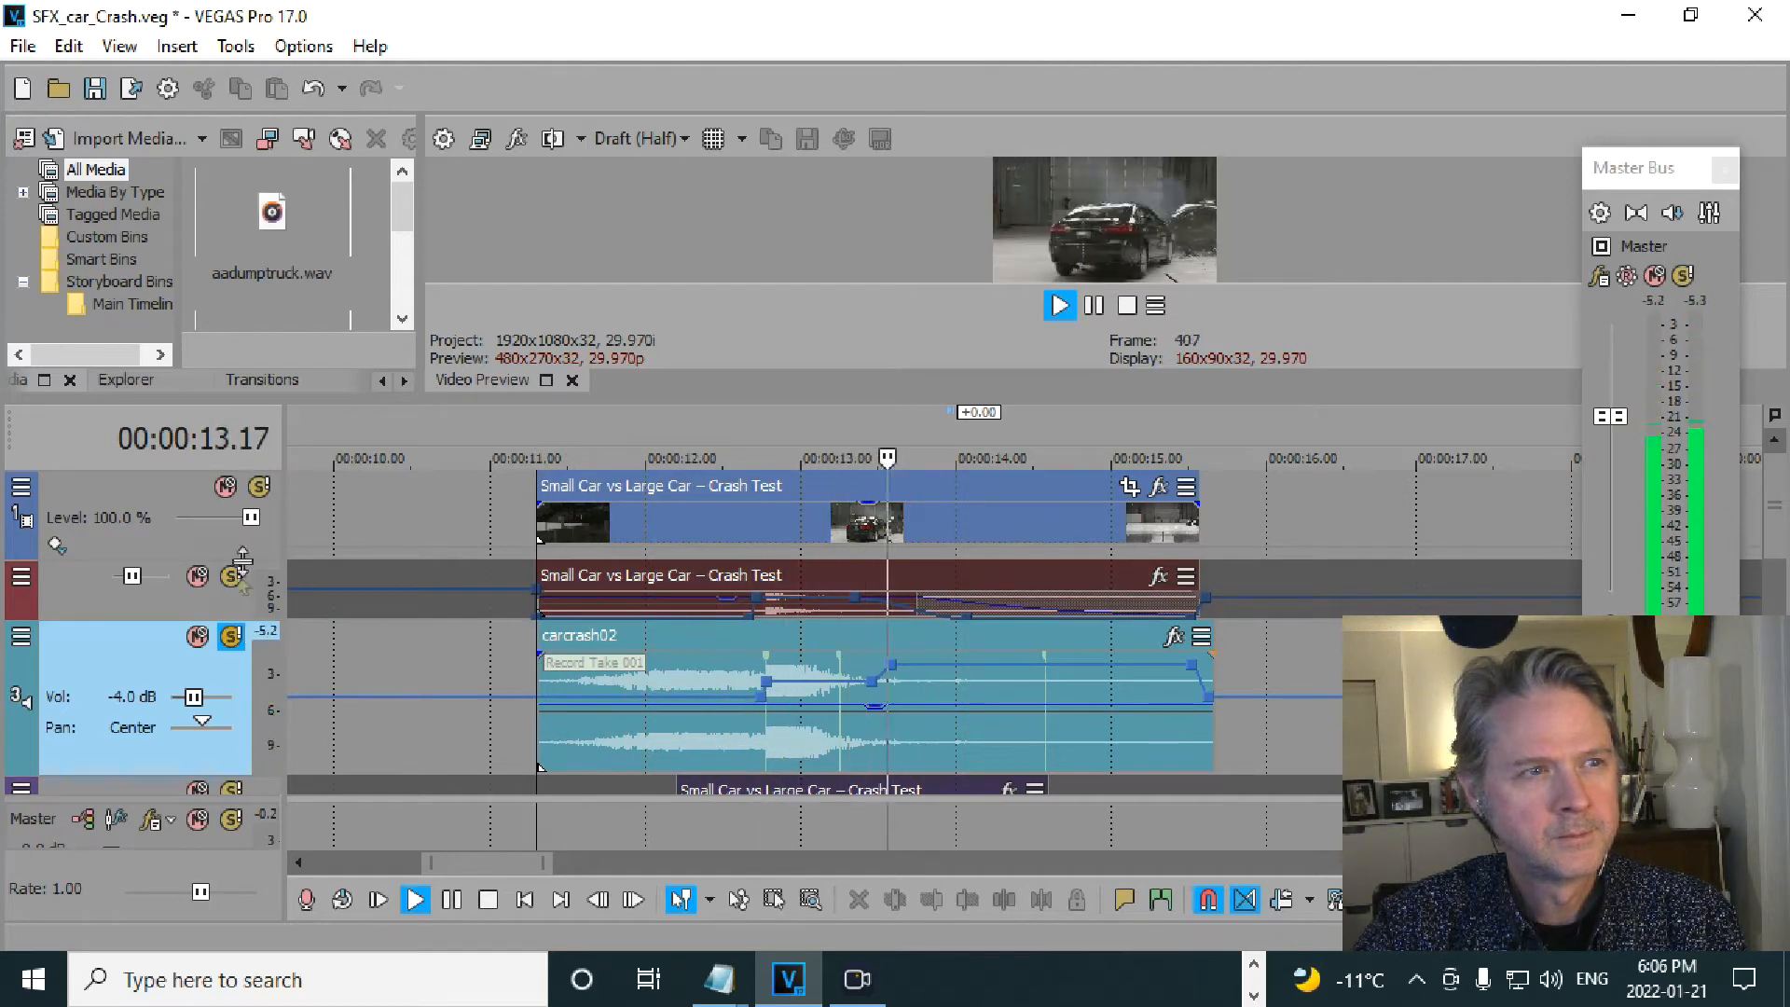
key("space")
left_click(232, 576)
key("space")
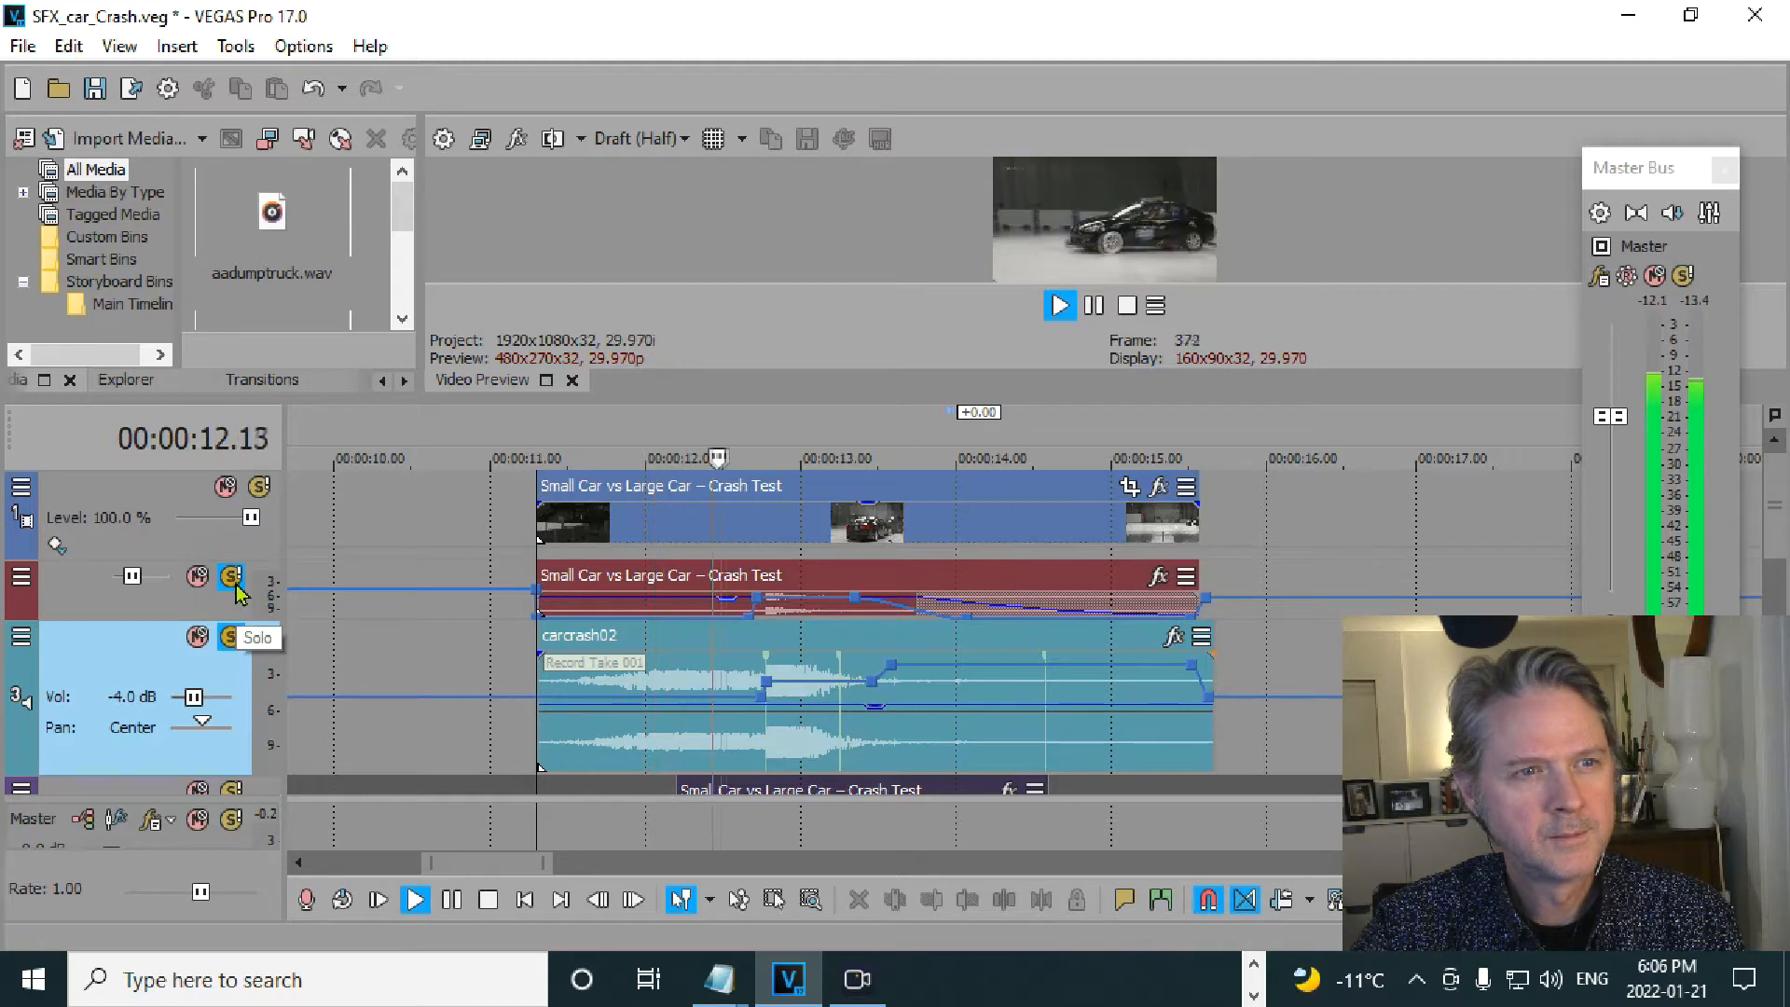
key("space")
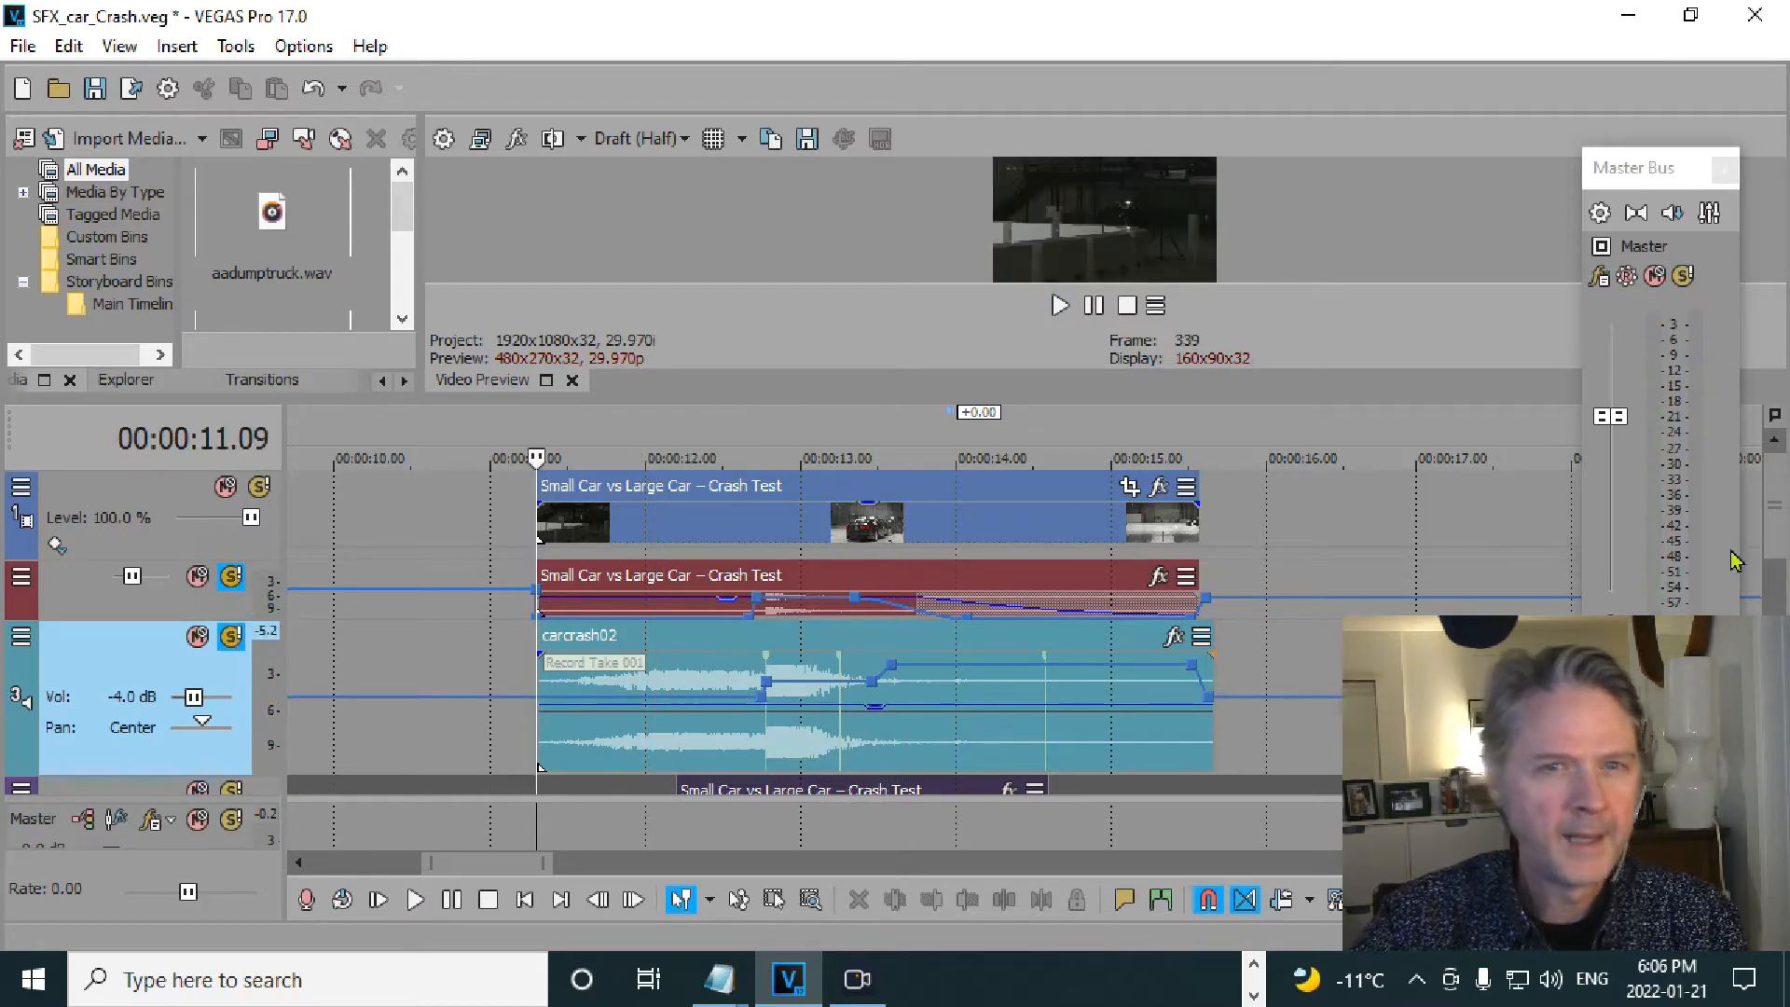
- Move the Master Bus window clear of the track area, then add track 4 to the solo mix and play it
left_click_drag(1669, 168, 1585, 45)
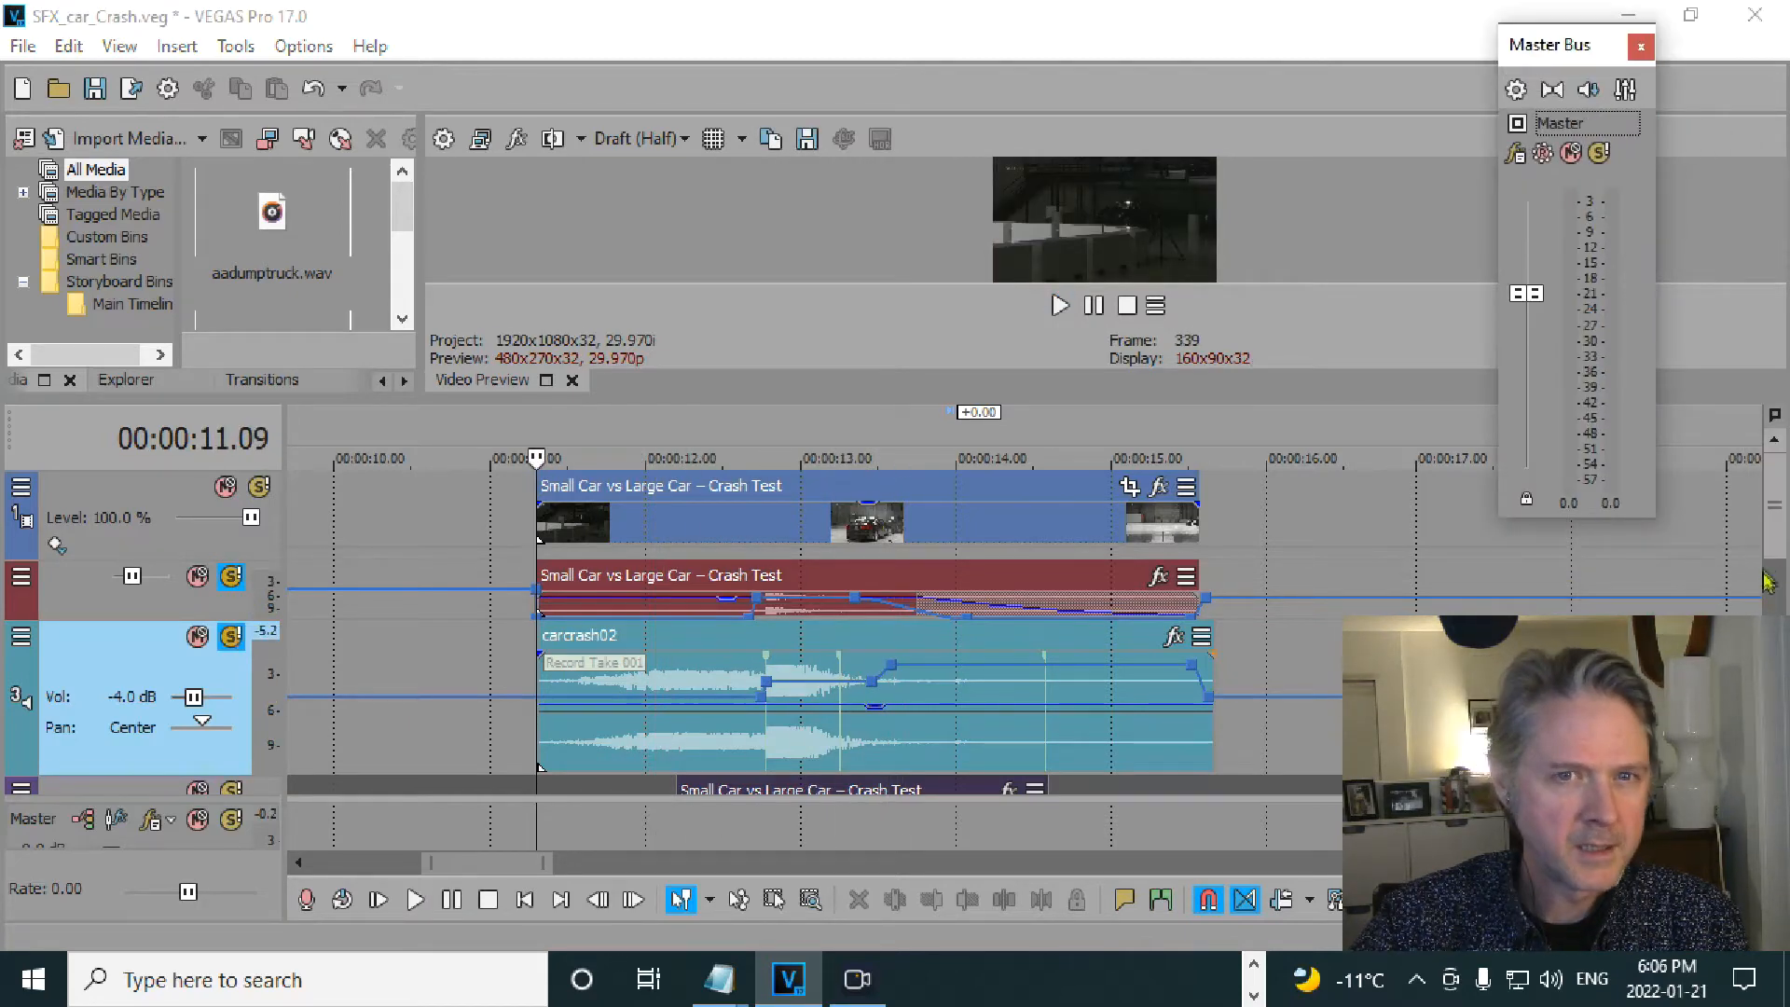
left_click_drag(1775, 541, 1774, 590)
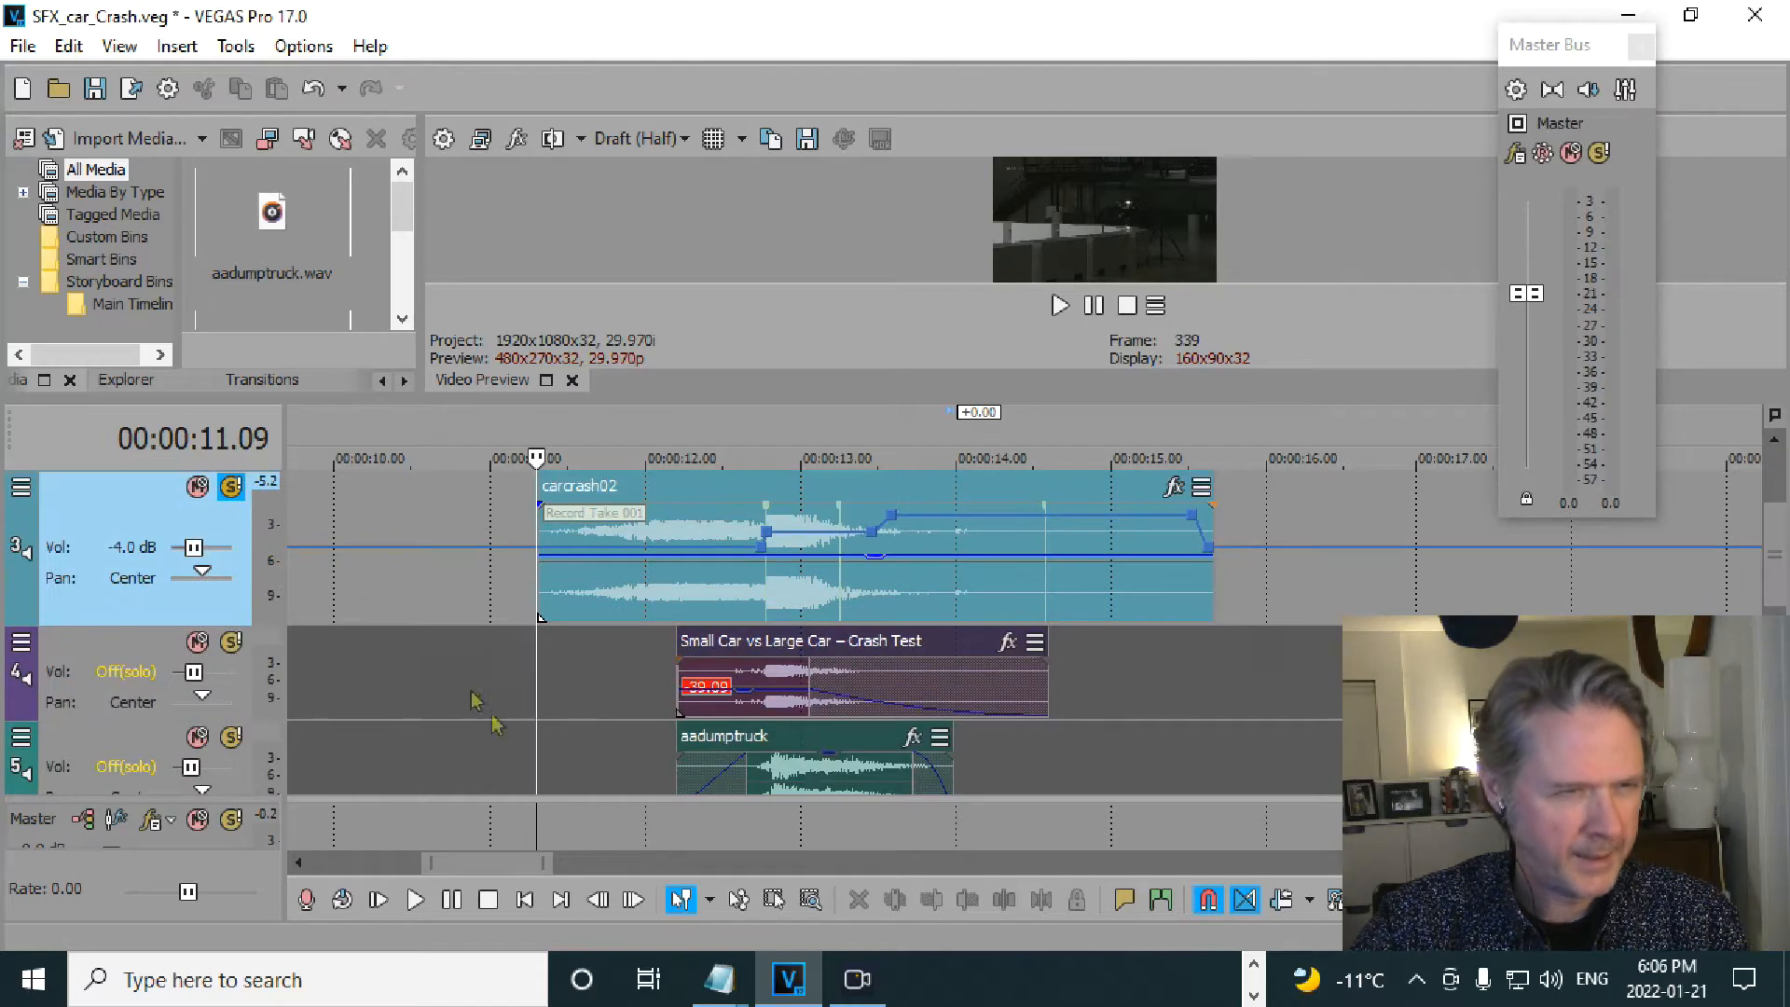
left_click(233, 643)
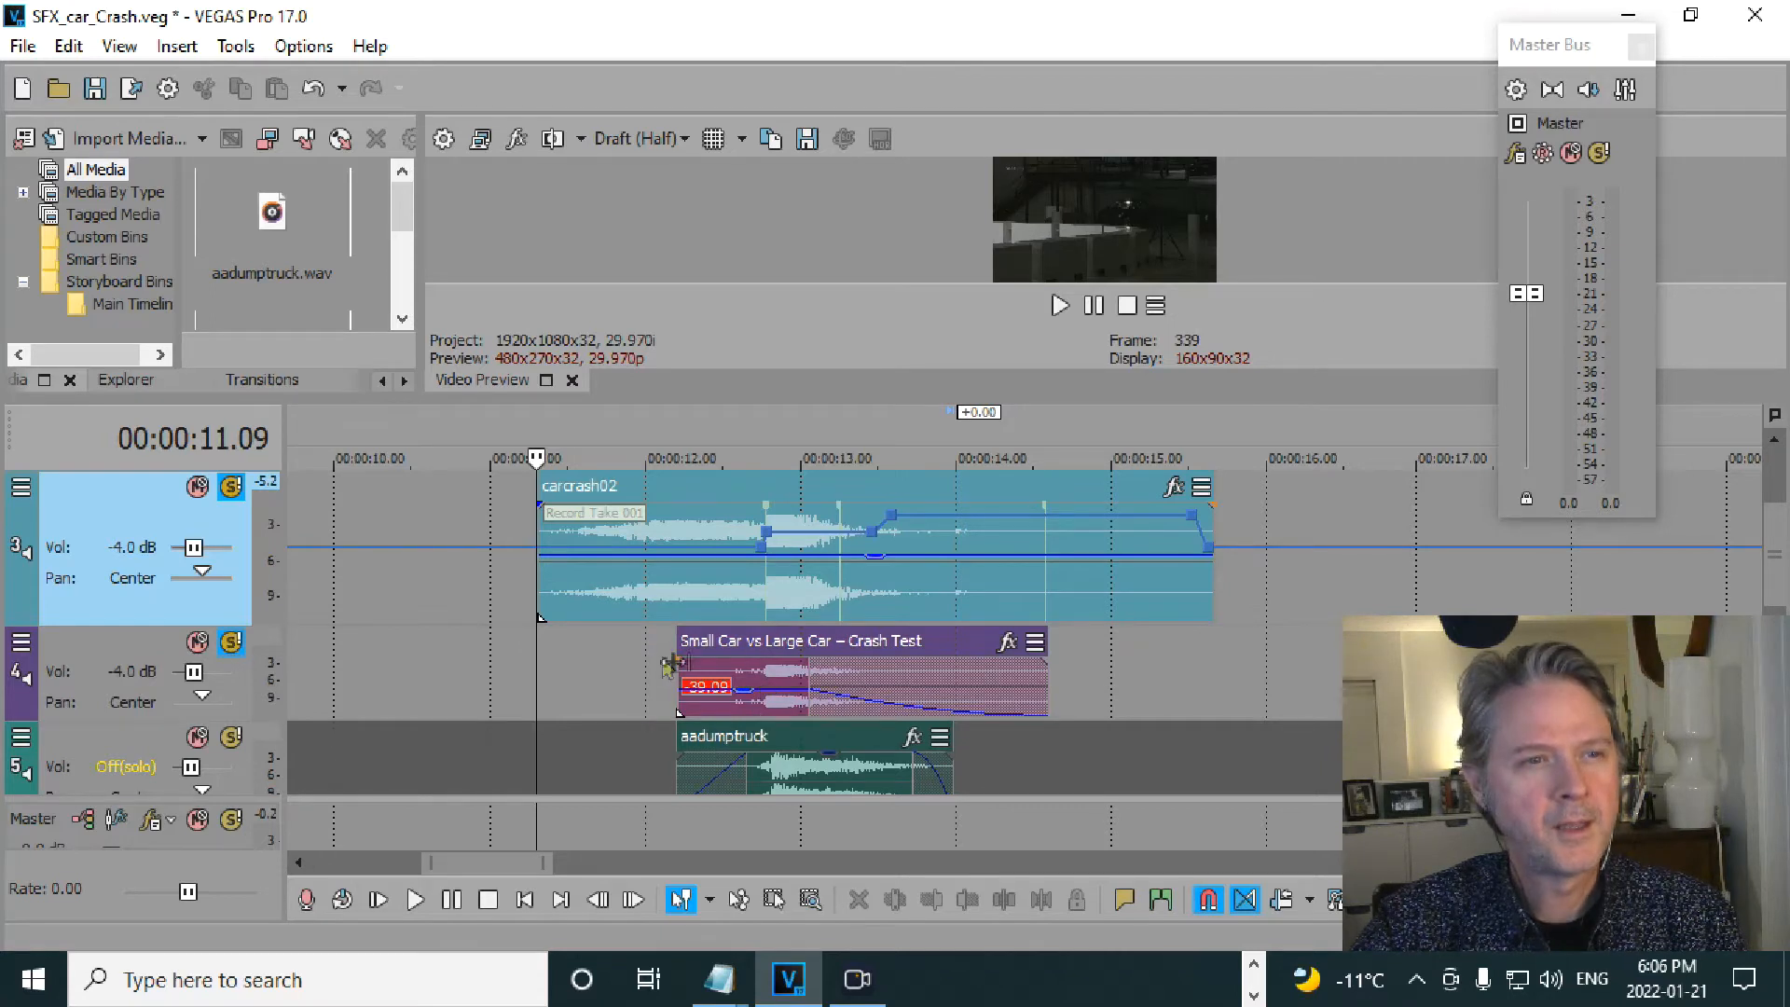
key("space")
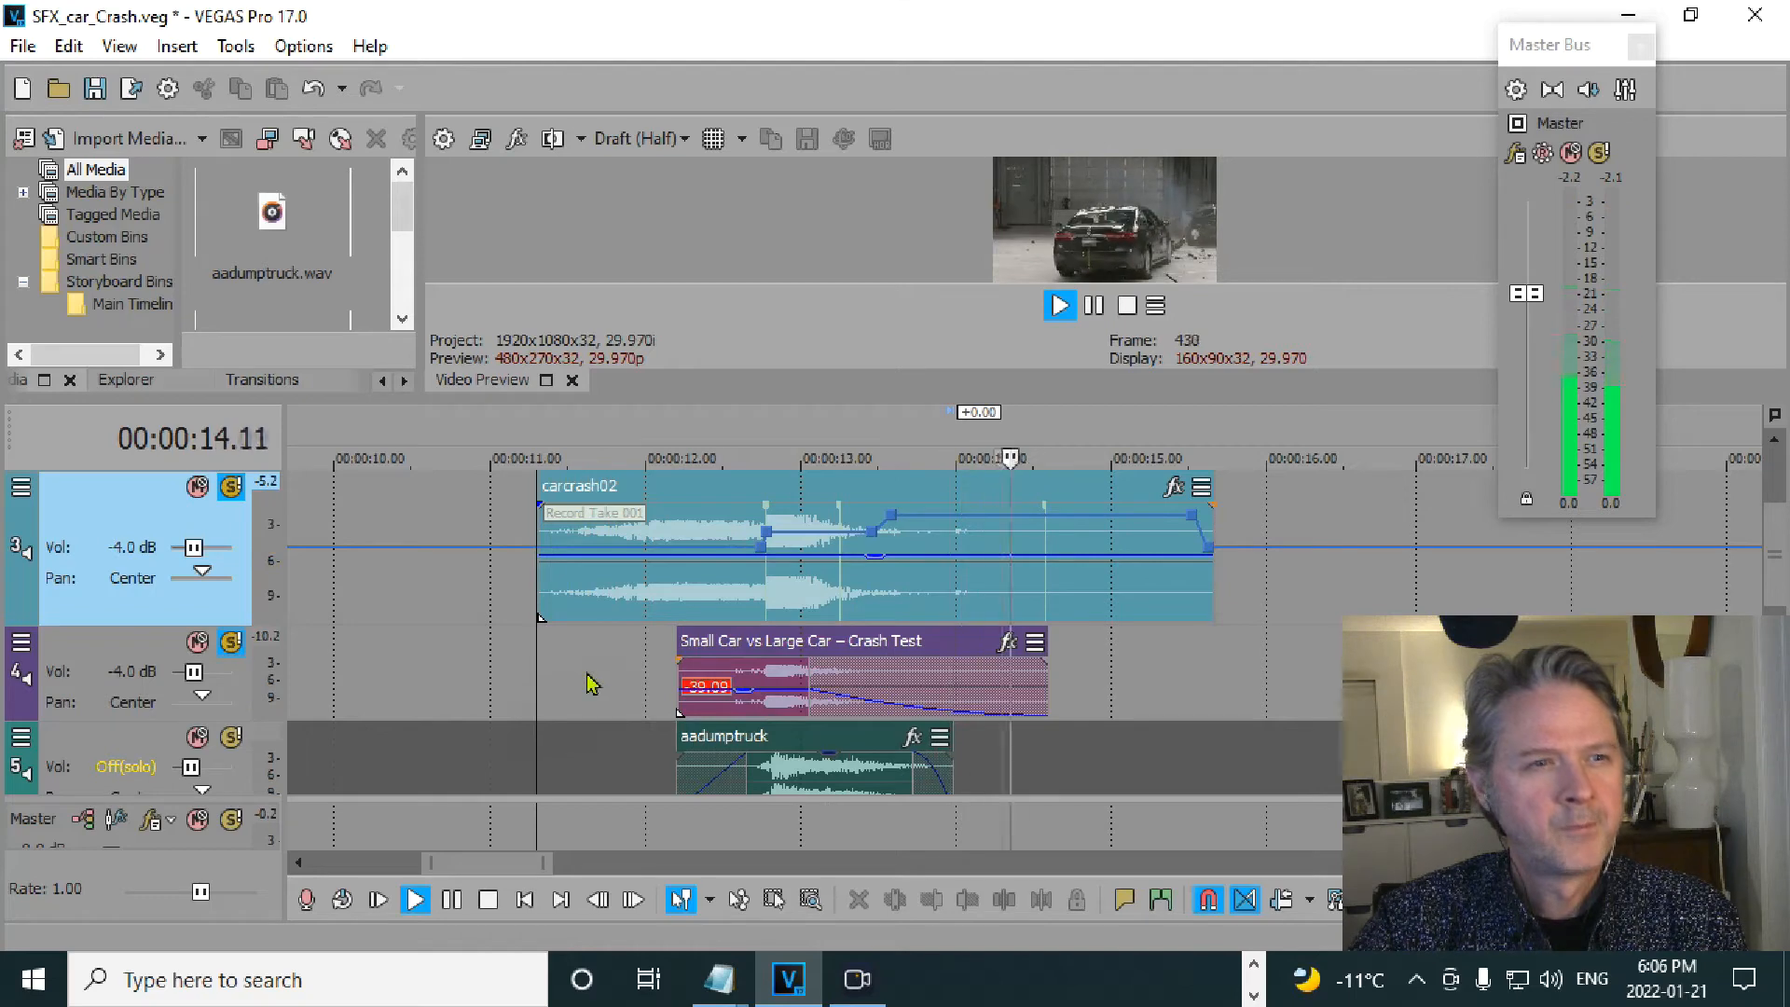
key("space")
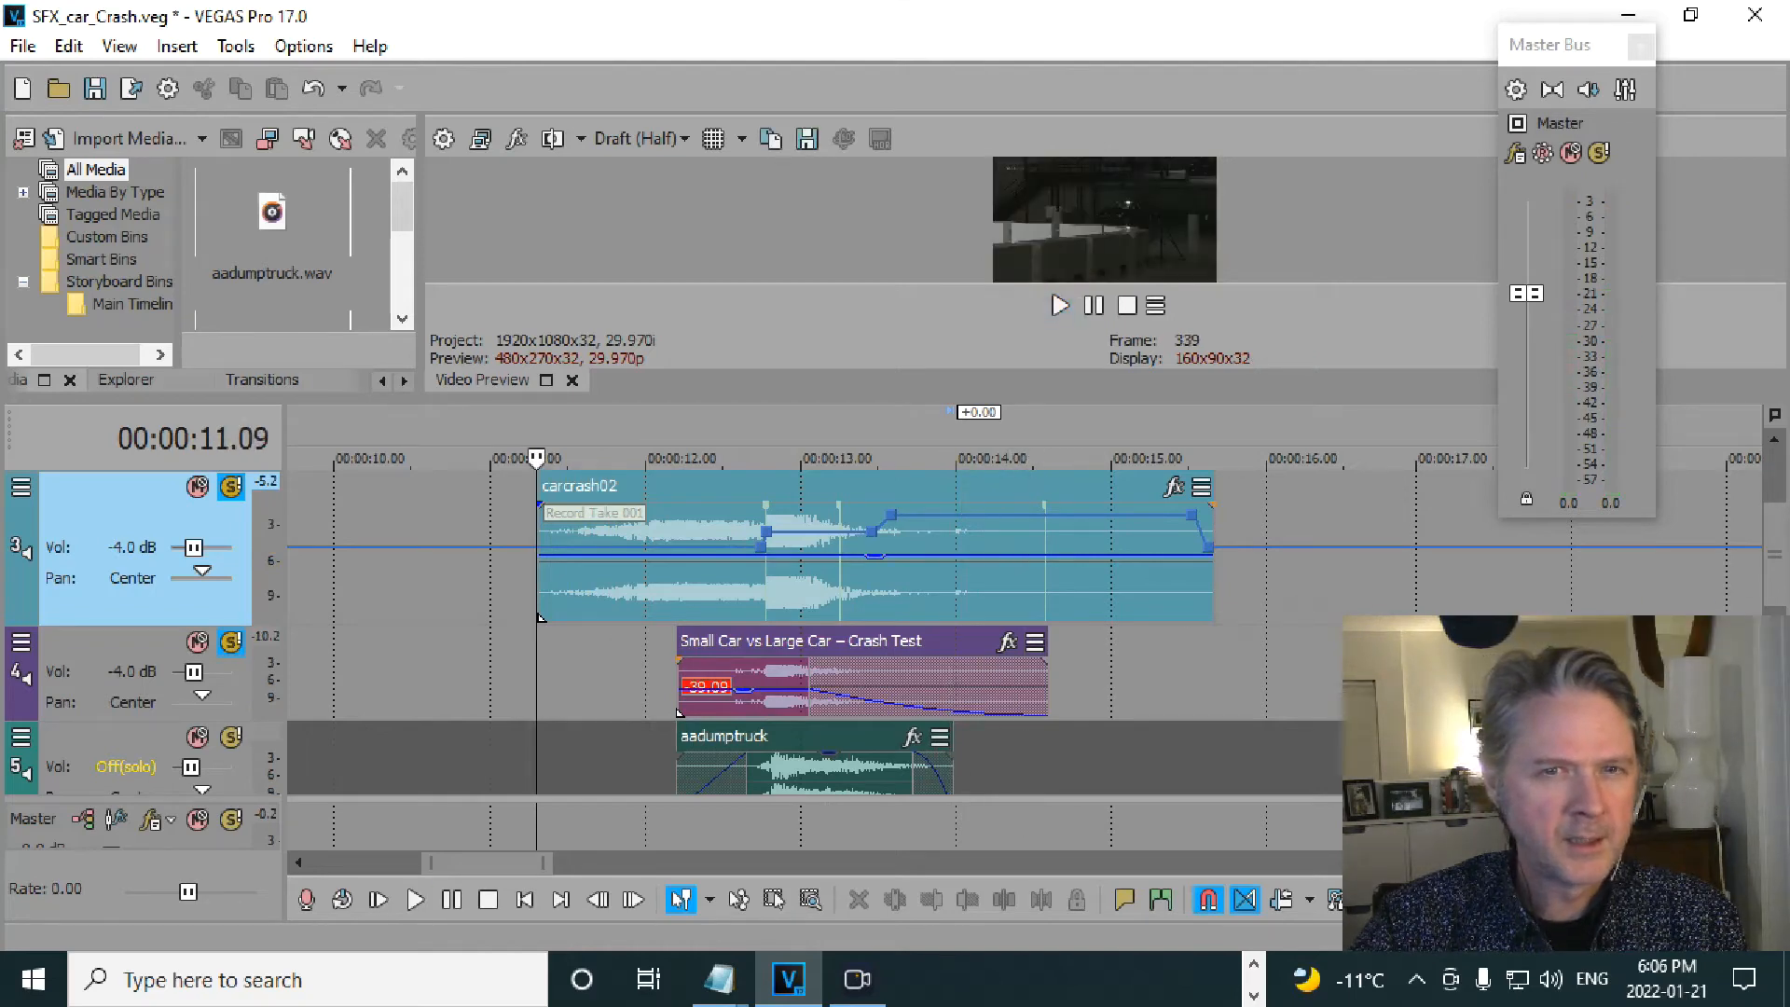
- Solo the aadumptruck audio on track 5 and take tracks 2, 3 and 4 out of solo
left_click_drag(1768, 568, 1783, 642)
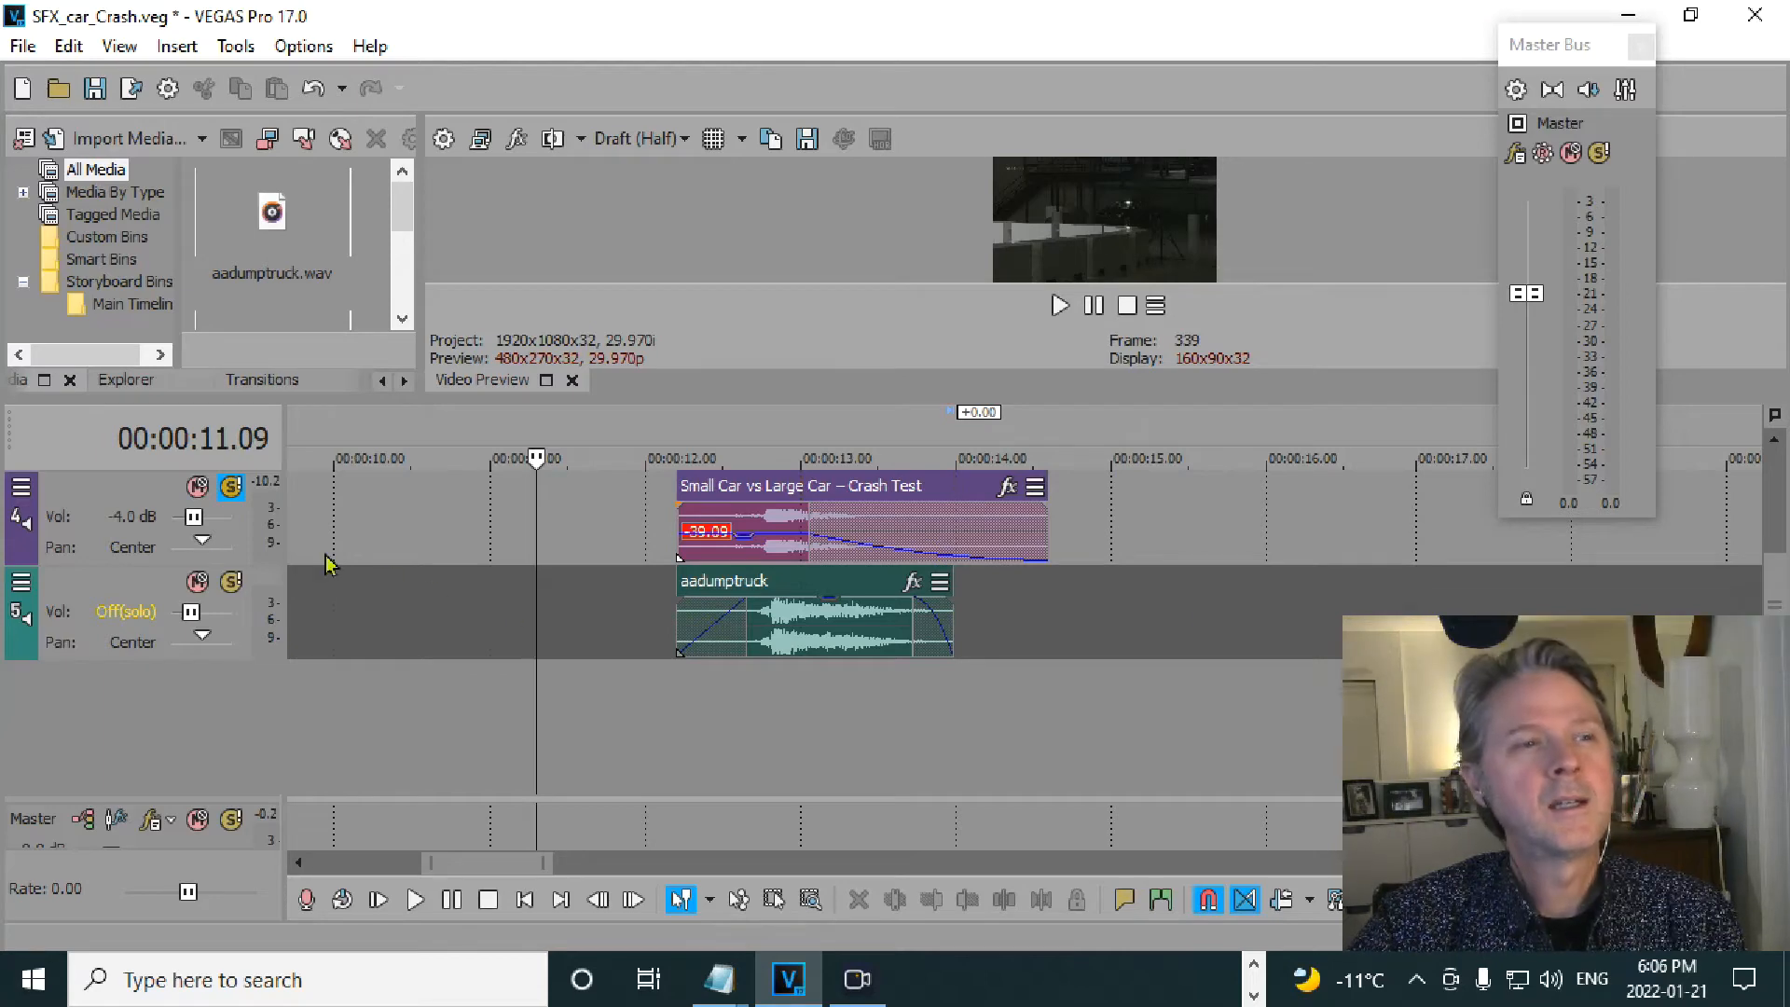
left_click(233, 582)
left_click(231, 486)
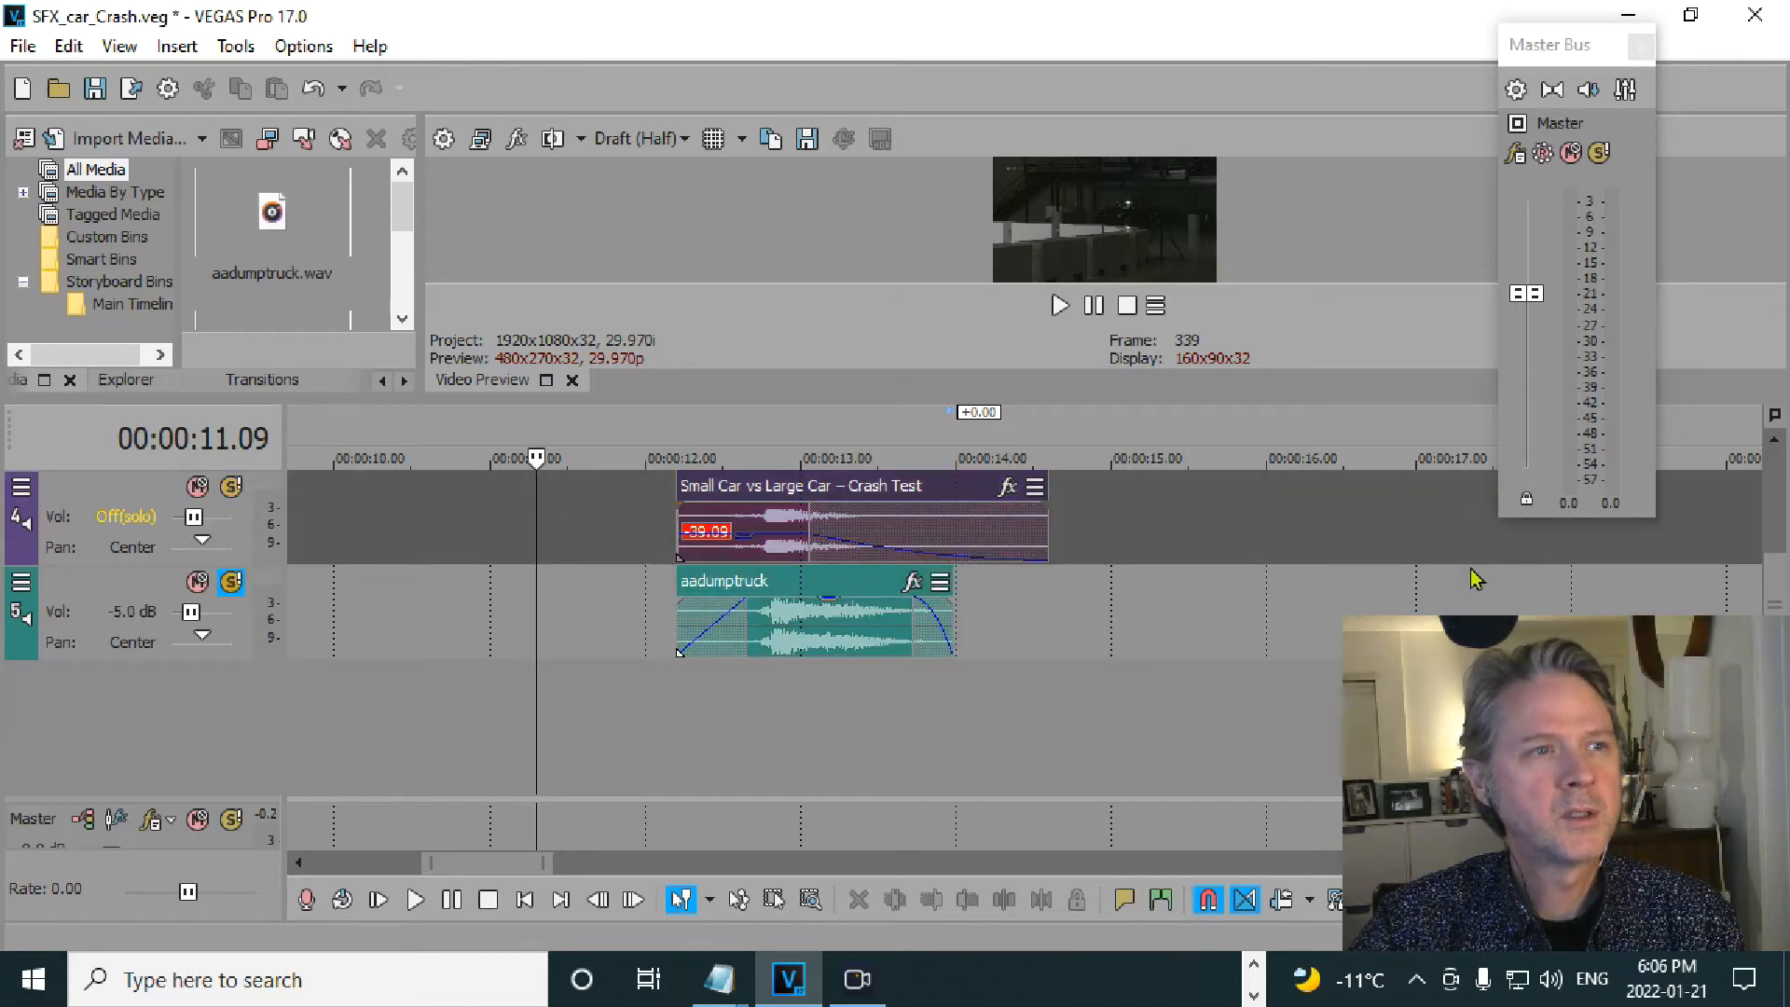
left_click_drag(1770, 604, 1776, 548)
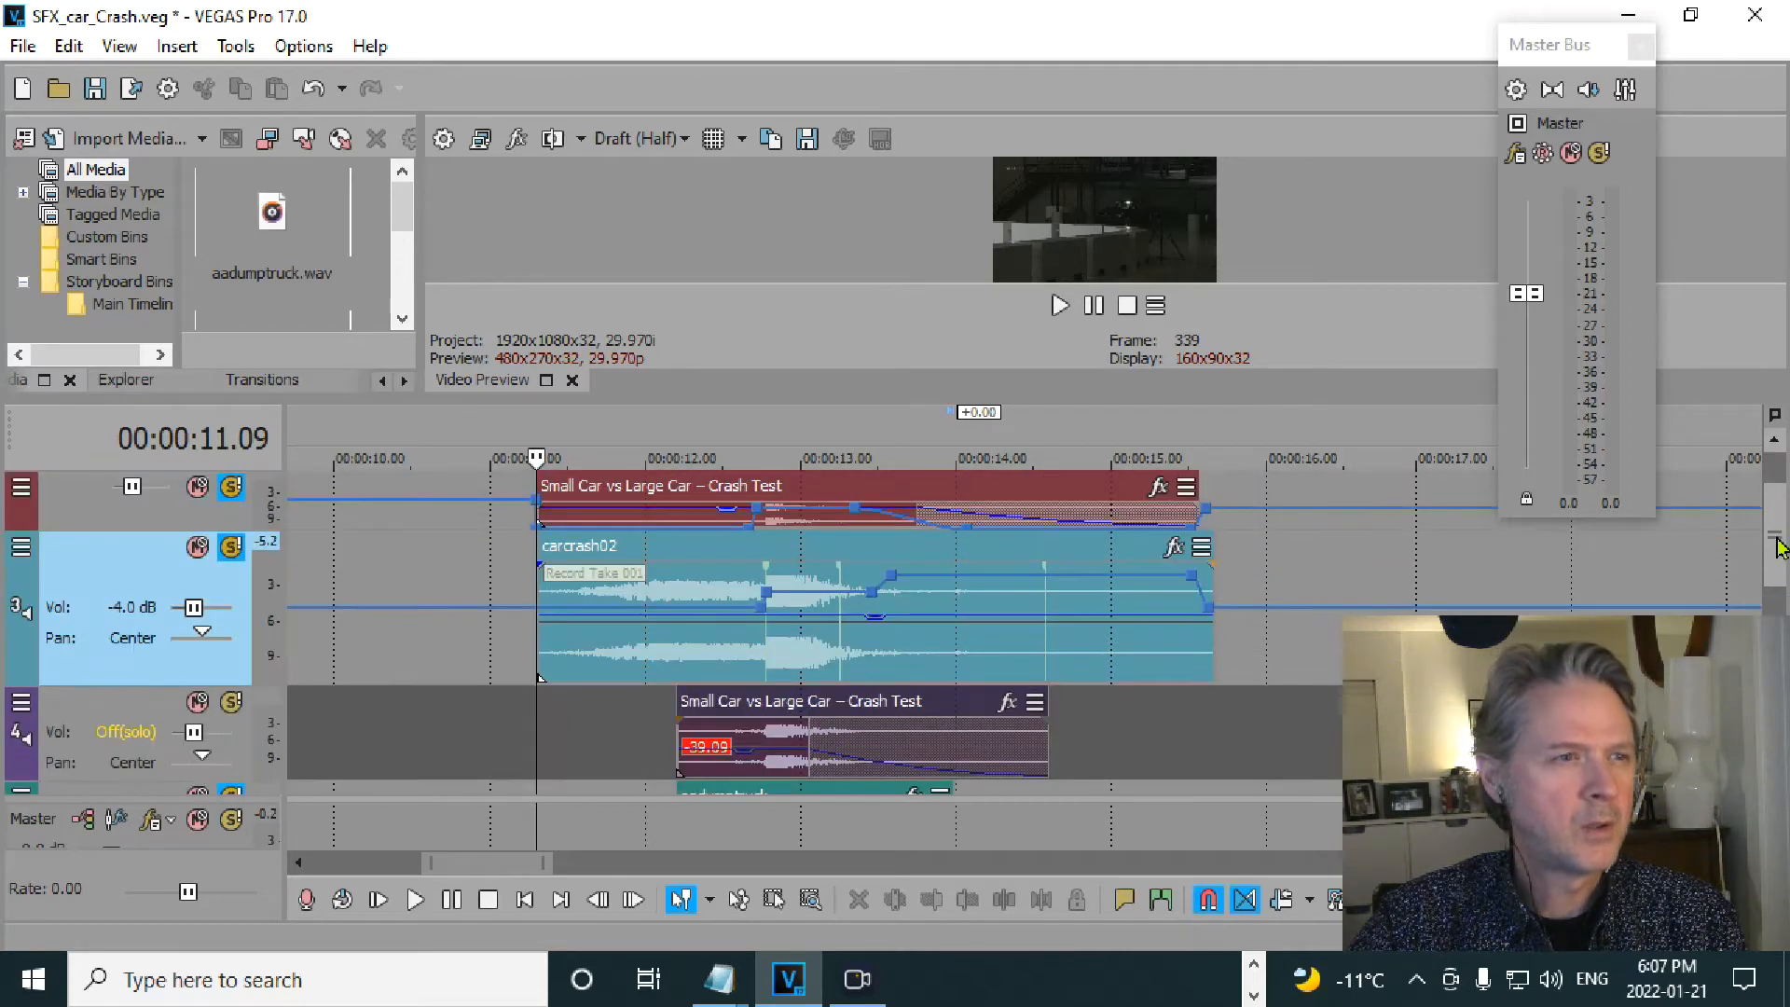
left_click(230, 546)
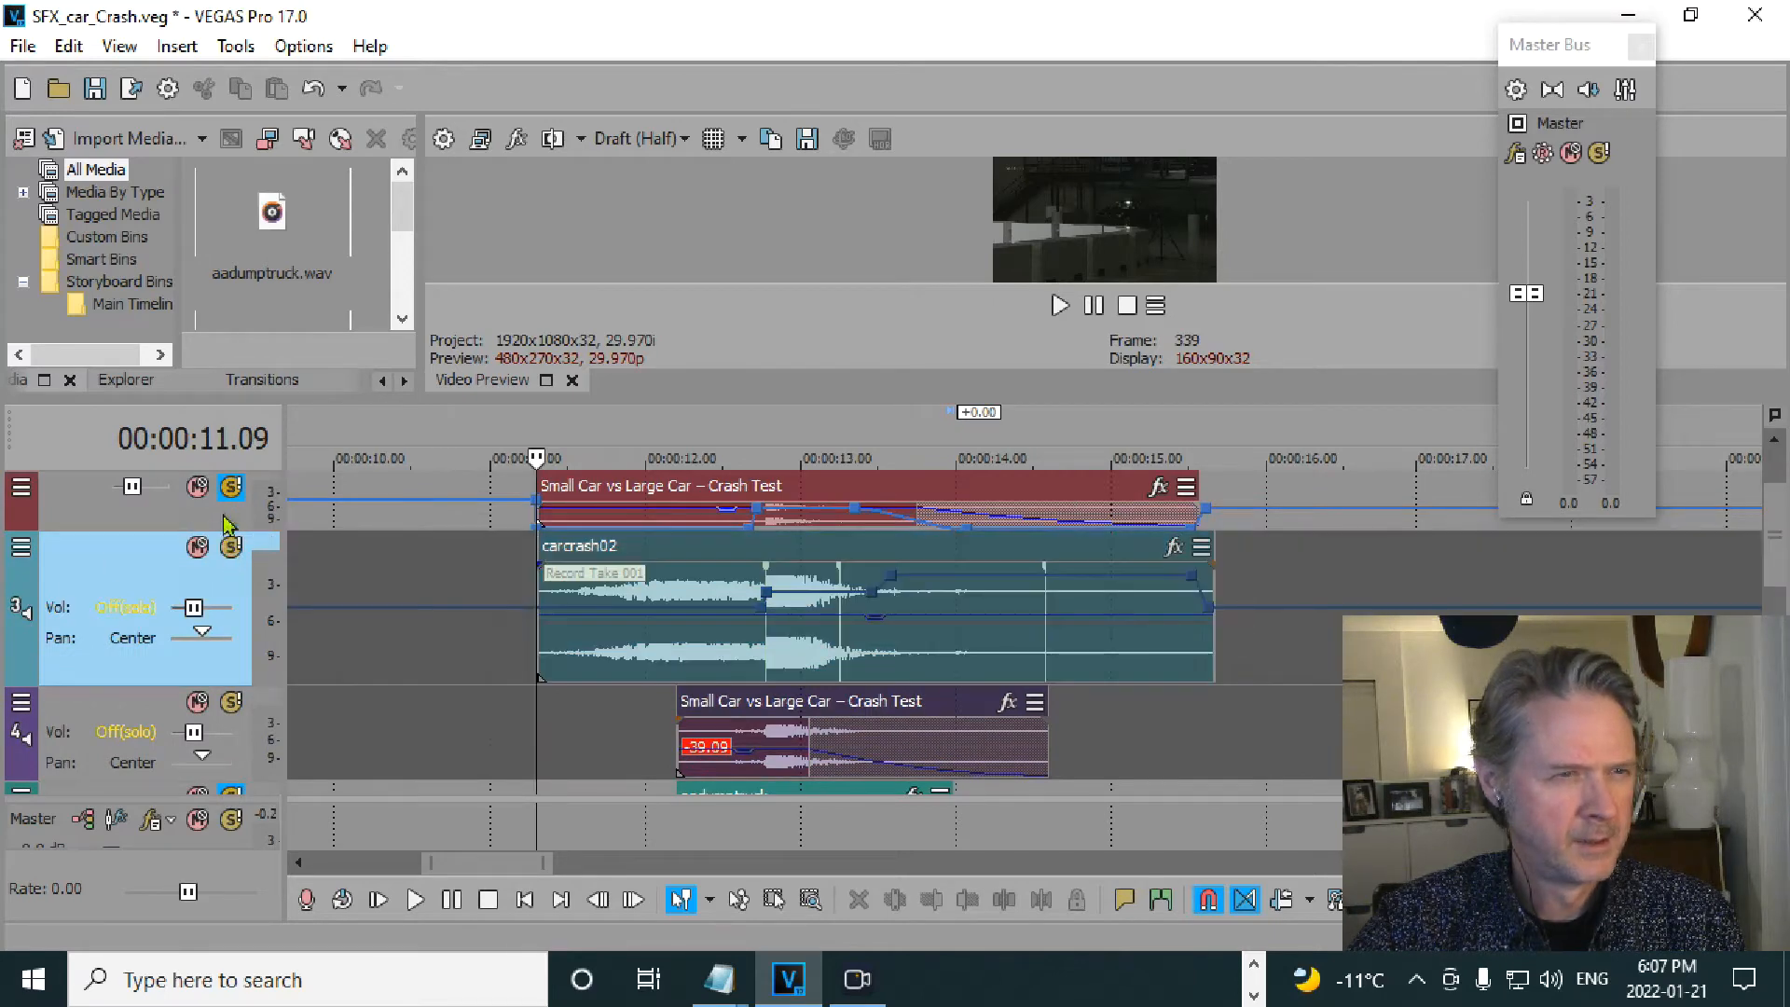
left_click(230, 488)
mouse_move(1773, 540)
left_mouse_down()
mouse_move(1785, 620)
mouse_move(1783, 521)
mouse_move(1781, 570)
left_mouse_up()
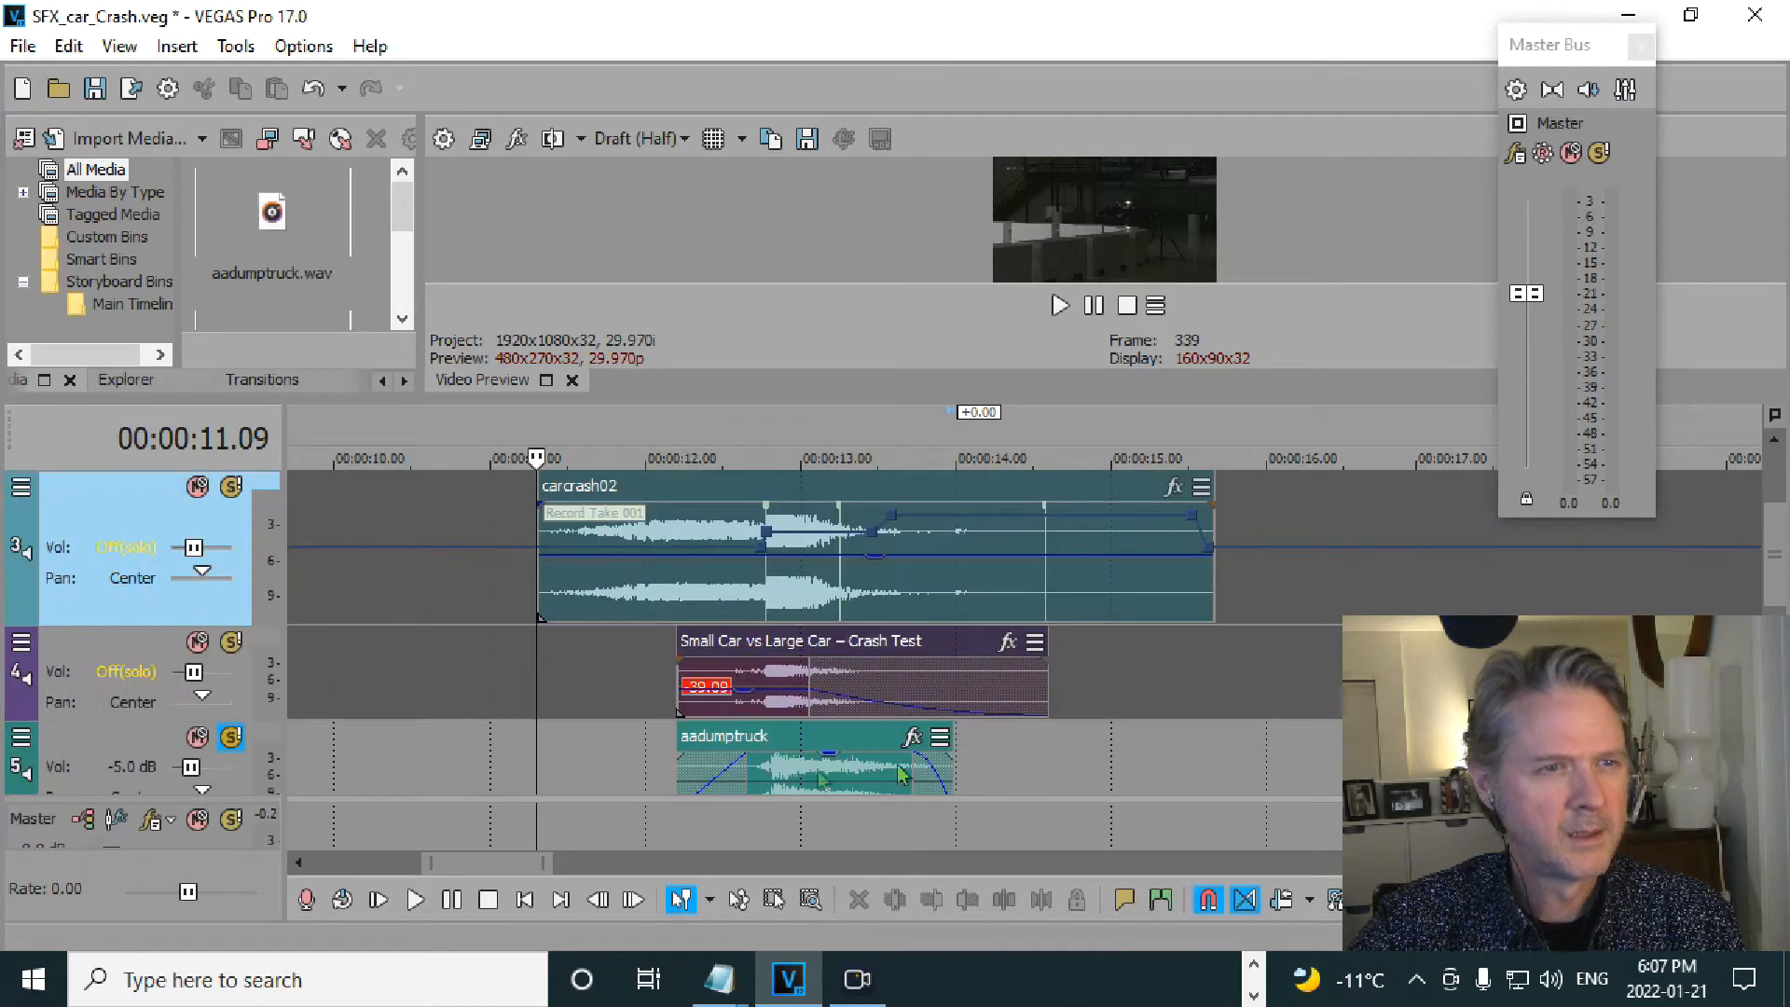
- Play the soloed aadumptruck clip from 00:00:12.00, just before it starts, and stop playback
left_click(645, 774)
key("space")
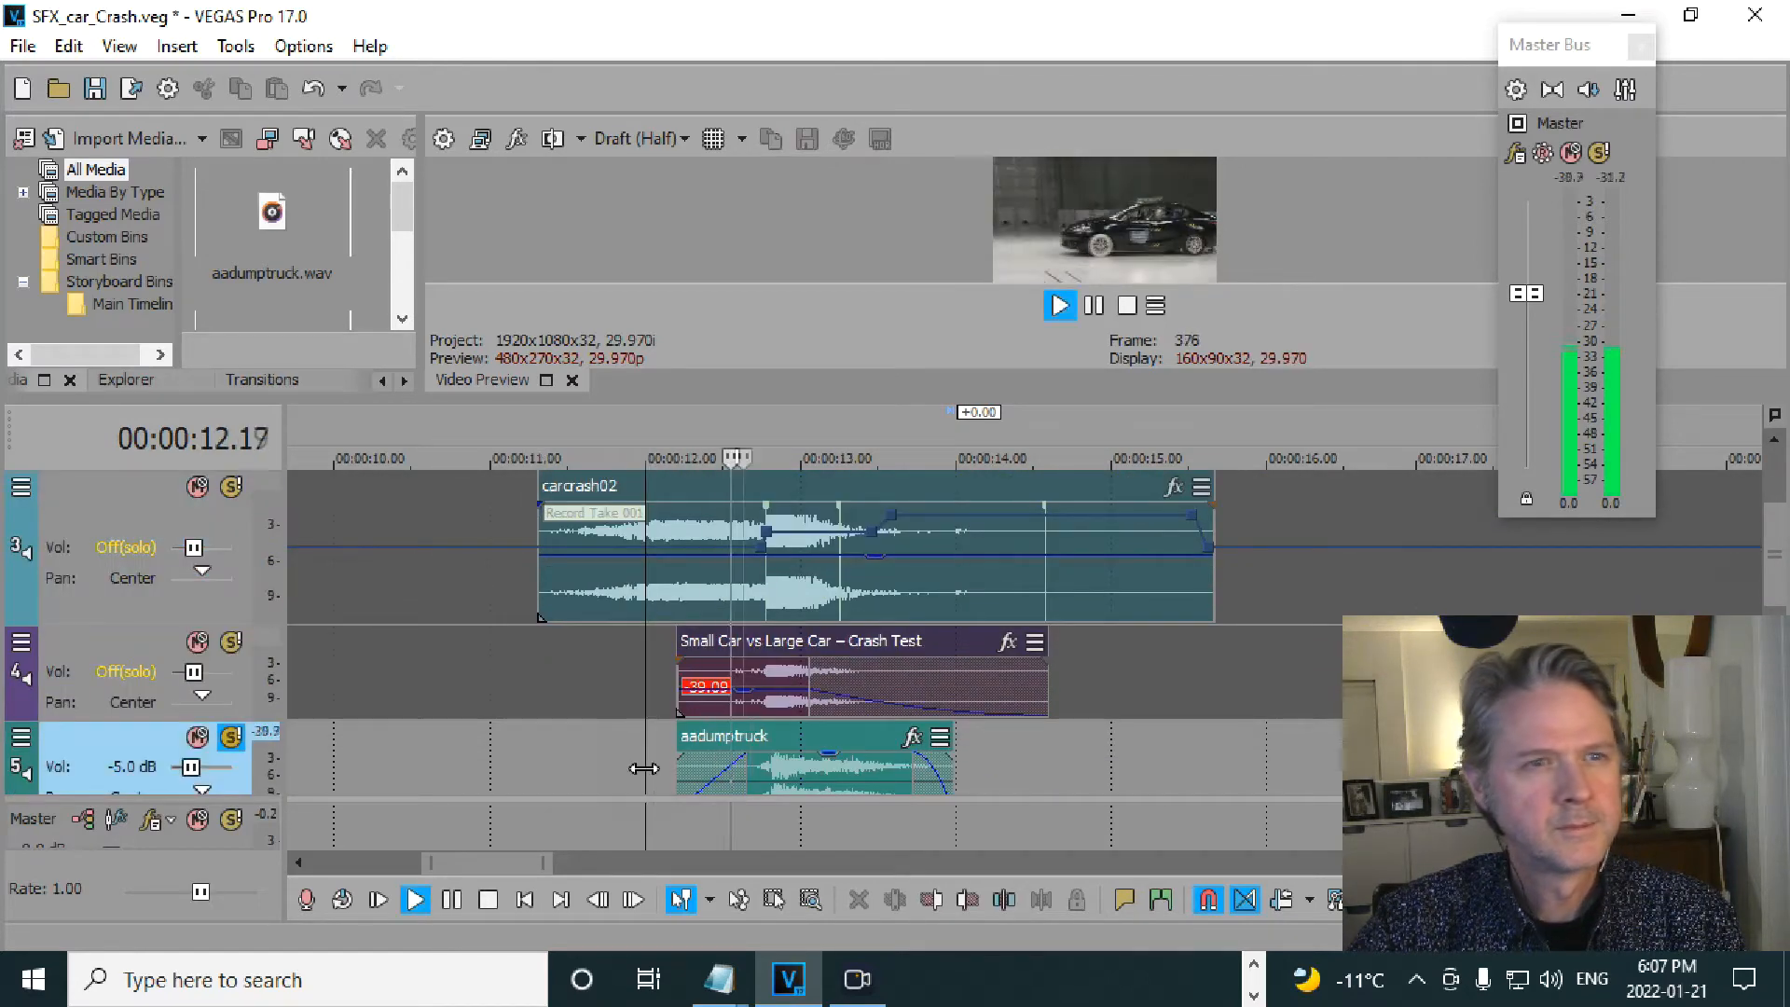
key("space")
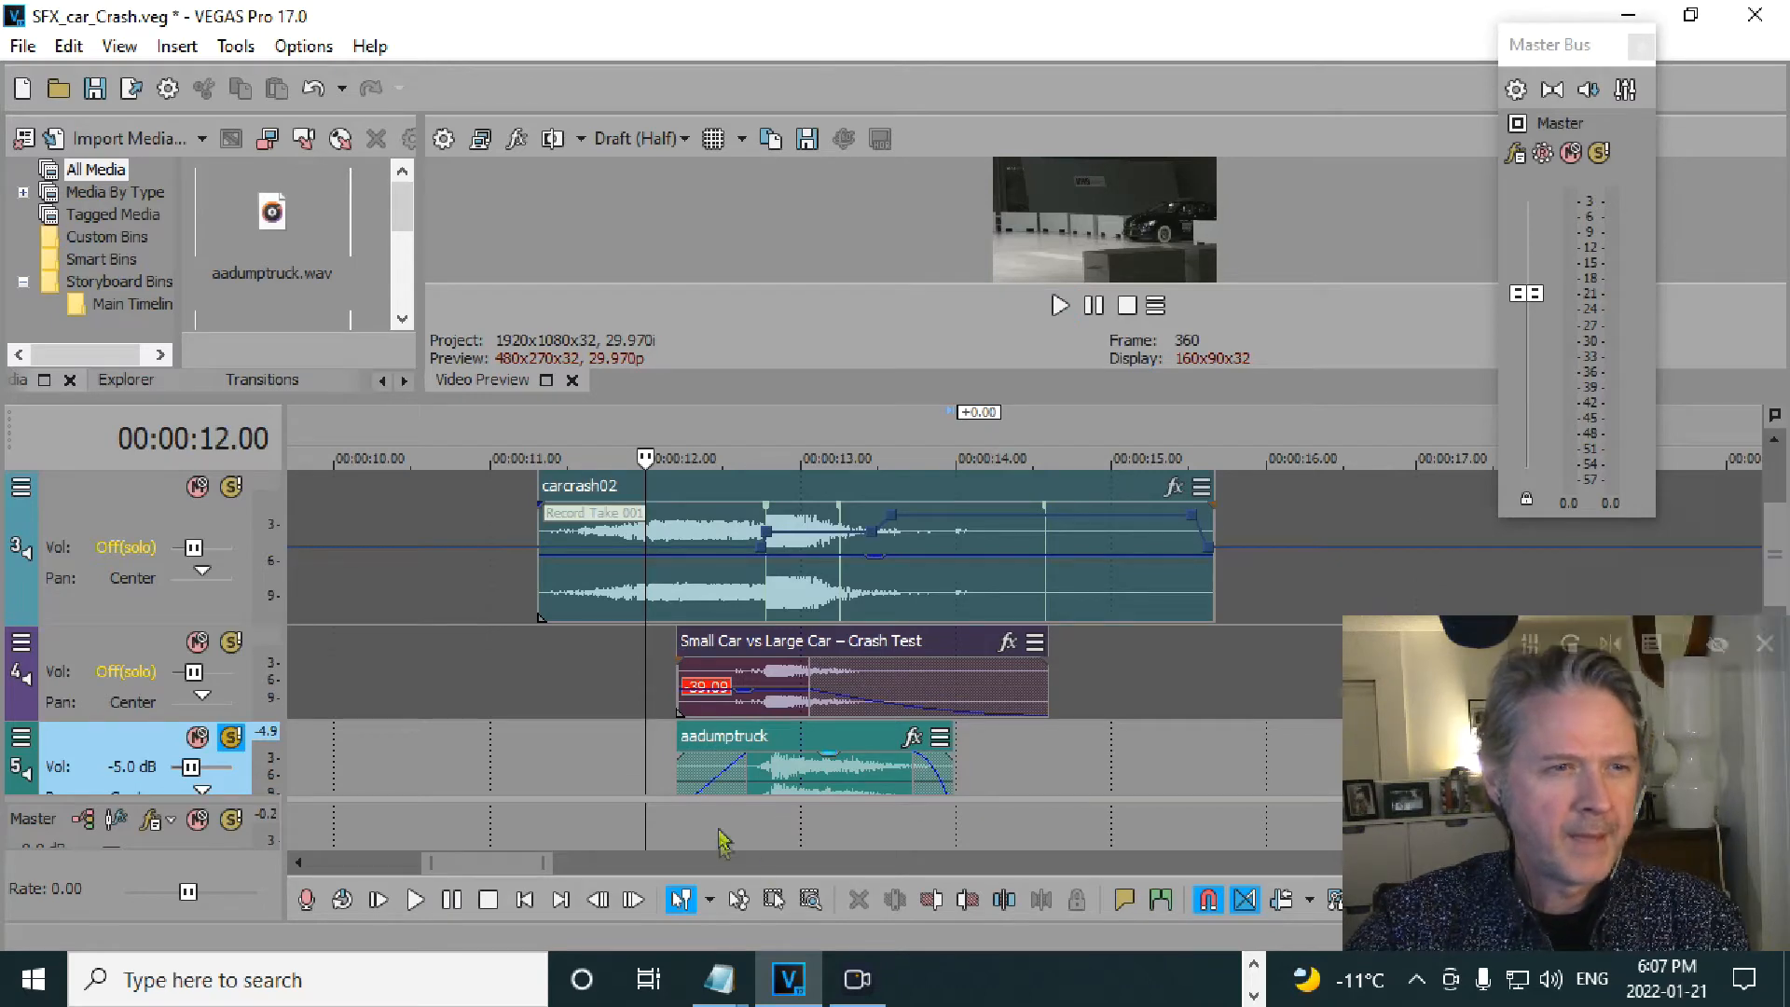
- Open the aadumptruck clip in the Trimmer, then reposition and widen the Trimmer window to show the waveform clearly
right_click(784, 794)
left_click(871, 44)
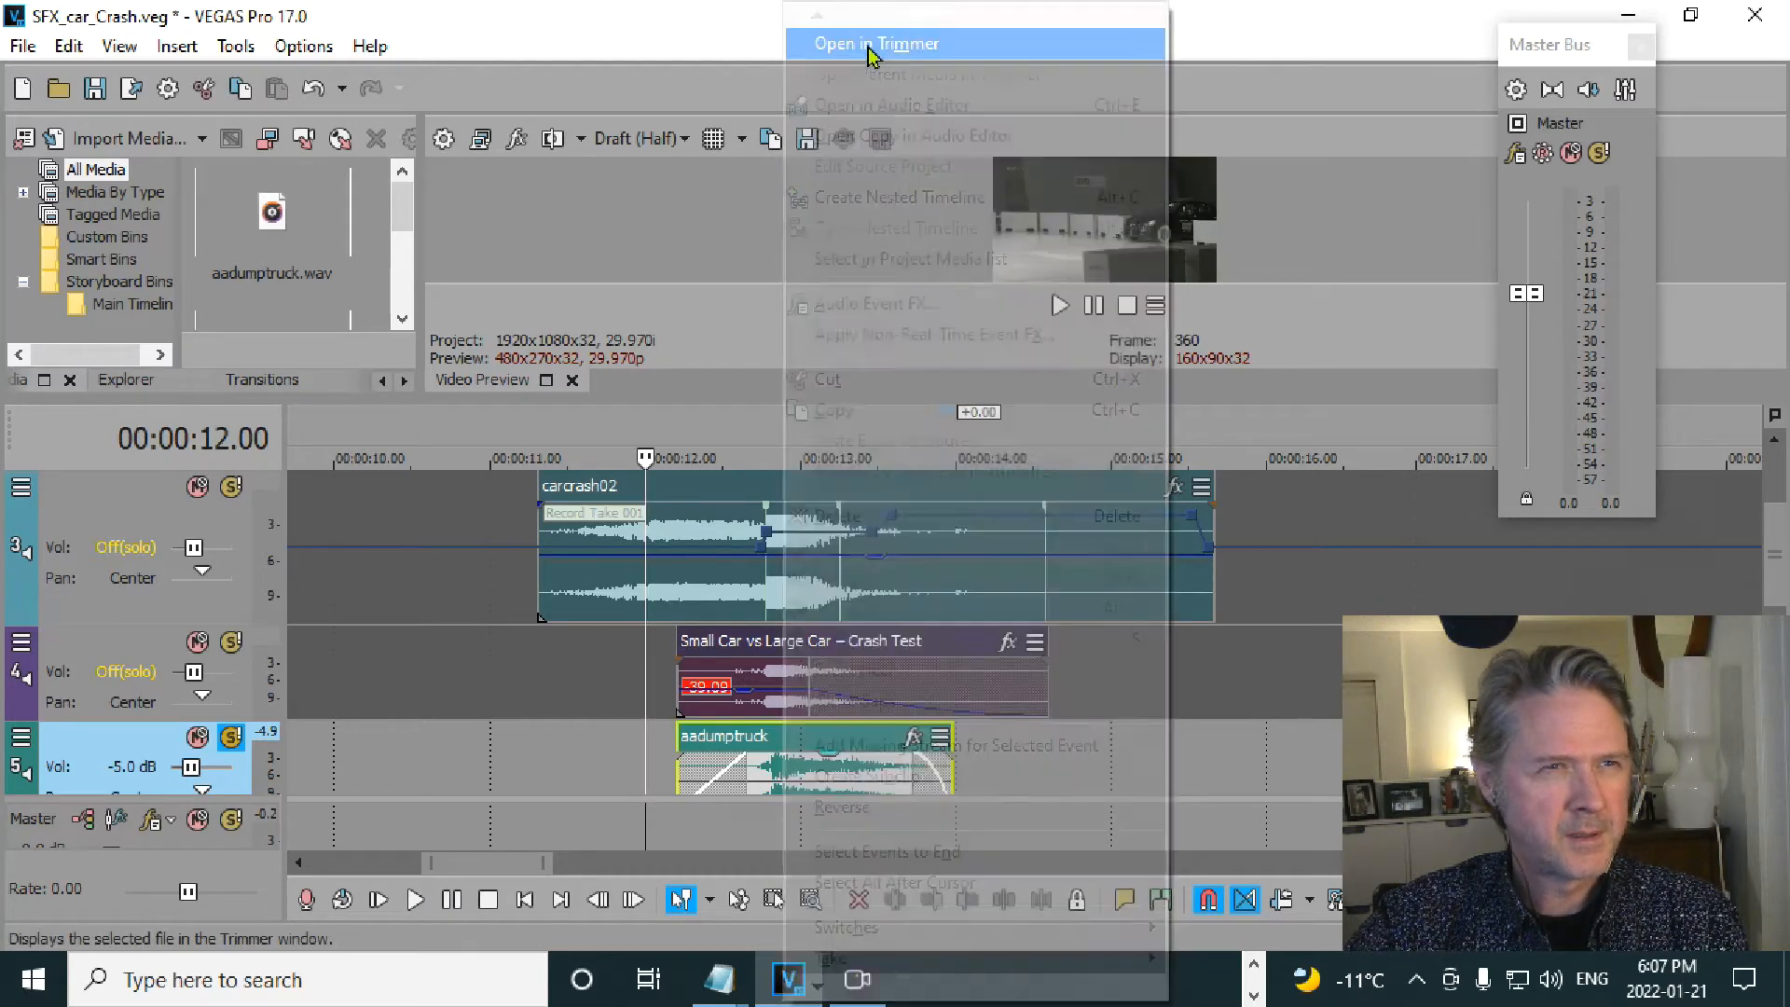
left_click_drag(757, 259, 391, 34)
left_click_drag(622, 241, 1559, 244)
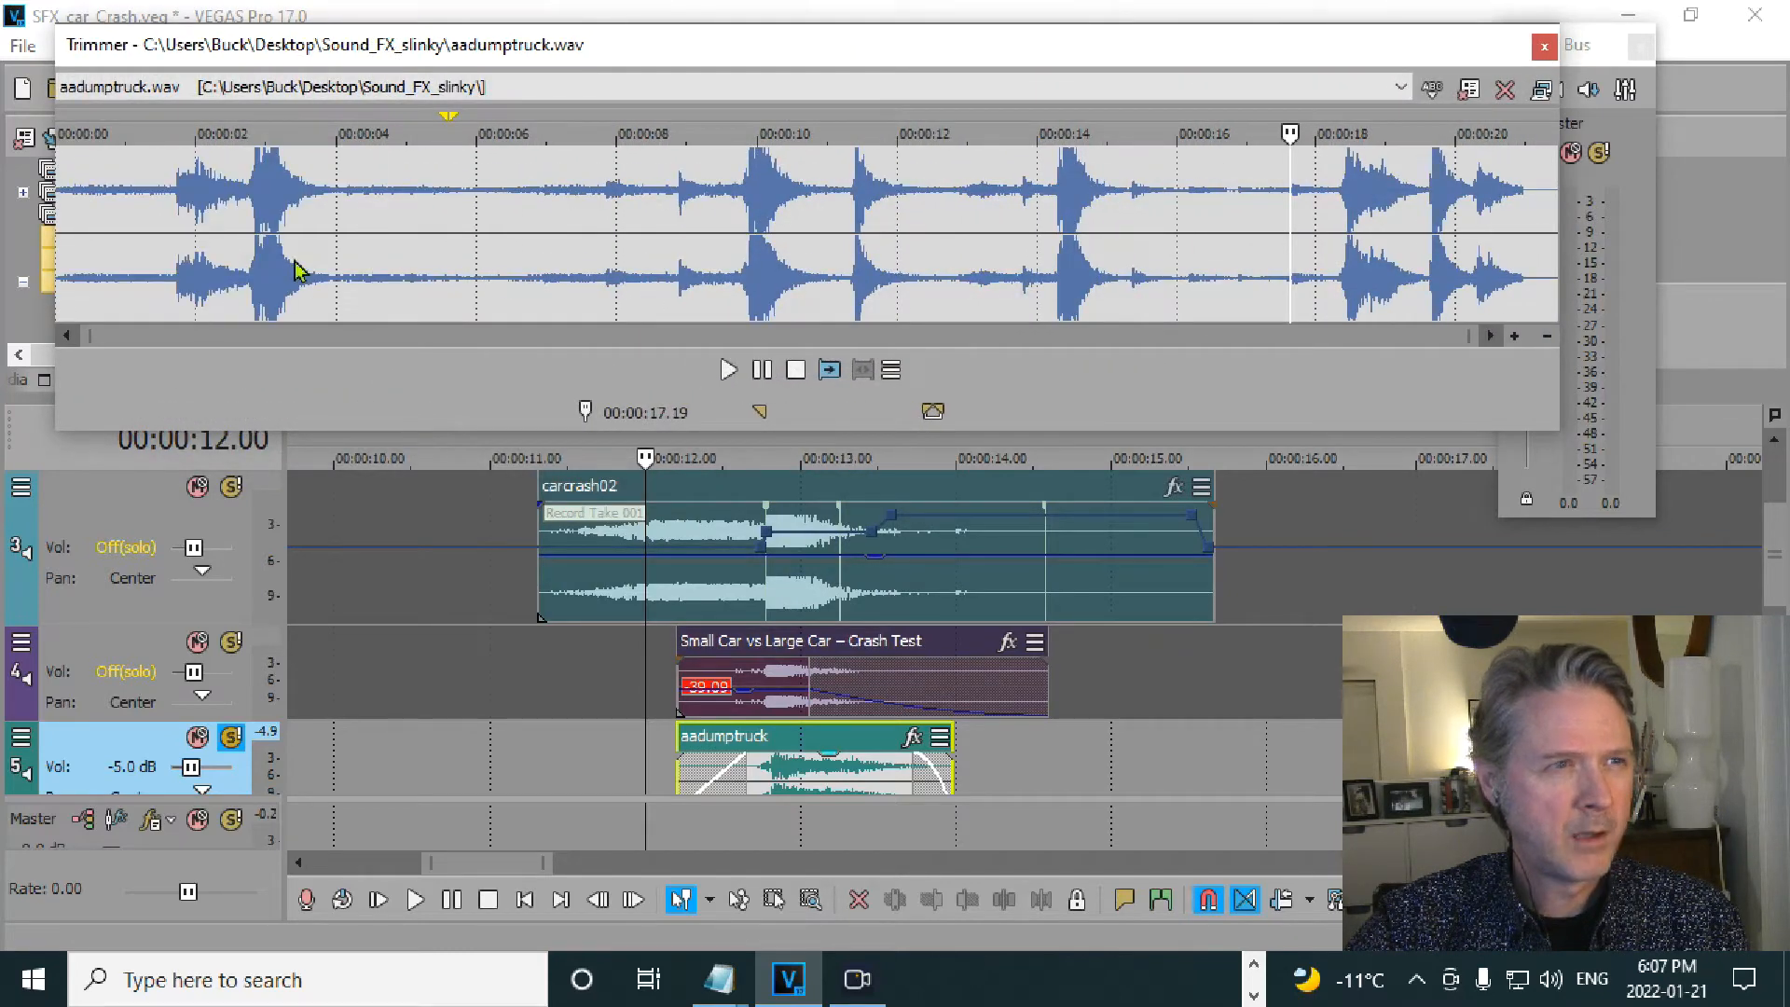
- Audition the separate hits in aadumptruck.wav, including those at 00:00:01.21, 00:00:08.26 and 00:00:18.13, then close the Trimmer
left_click(176, 233)
key("space")
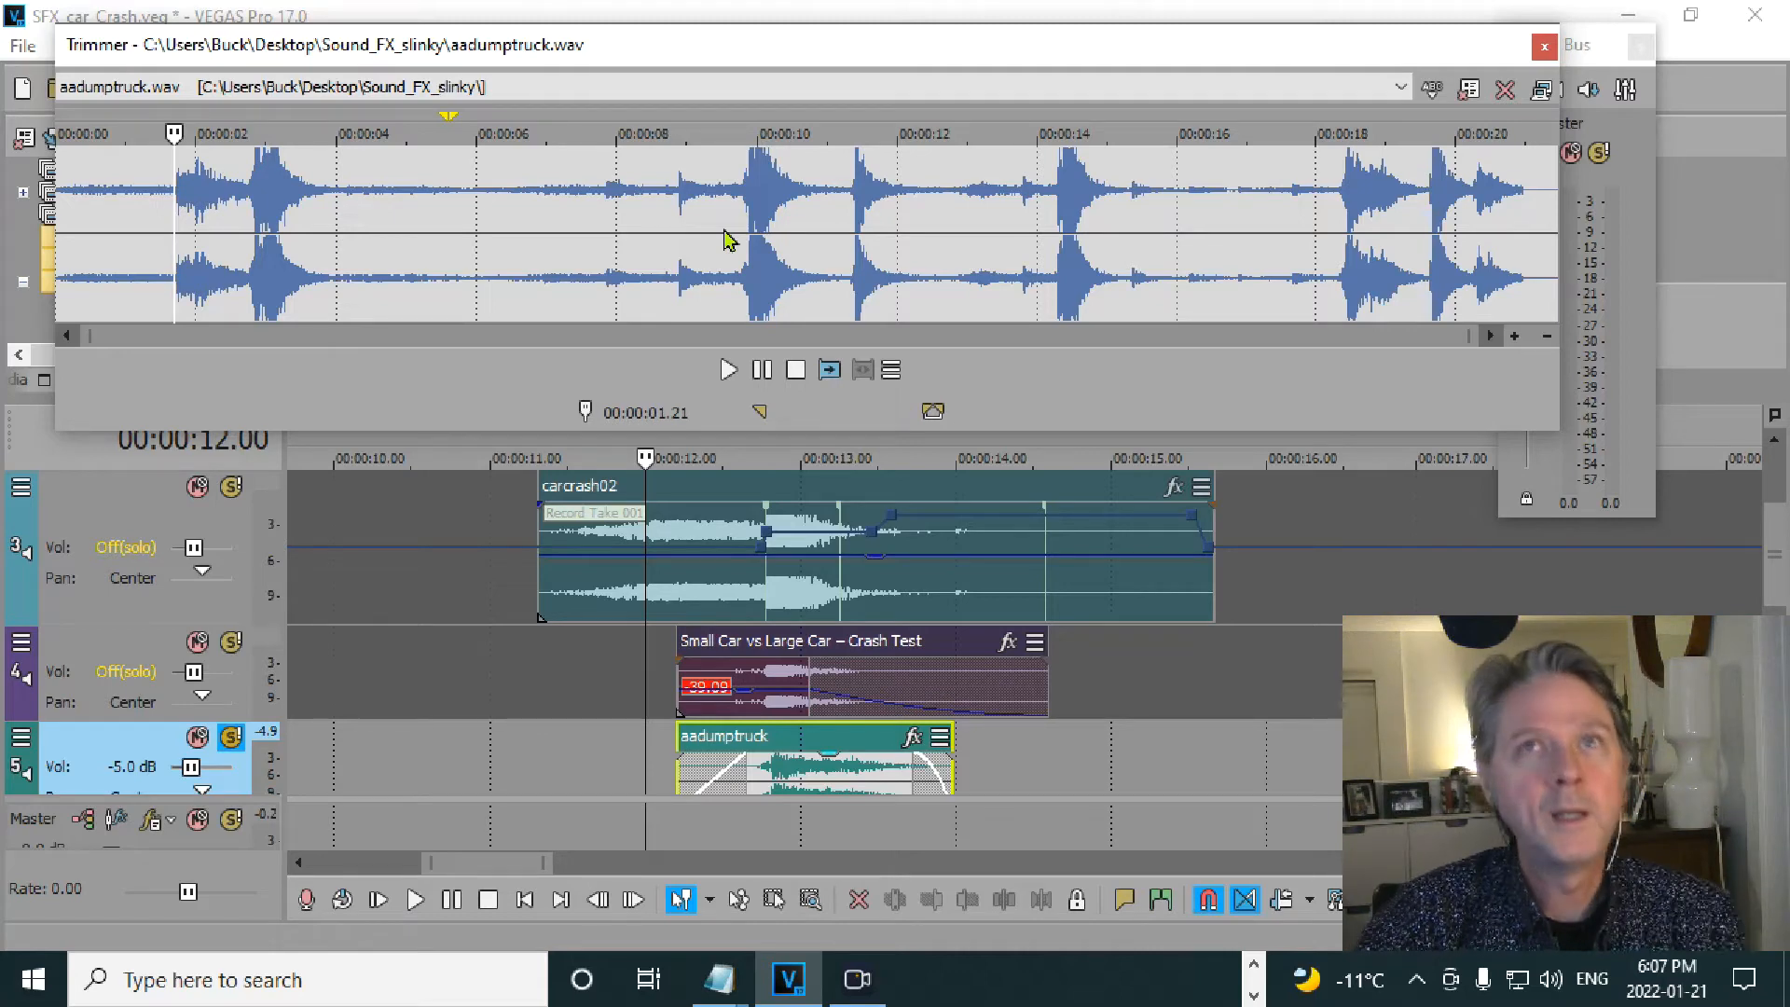
left_click(680, 226)
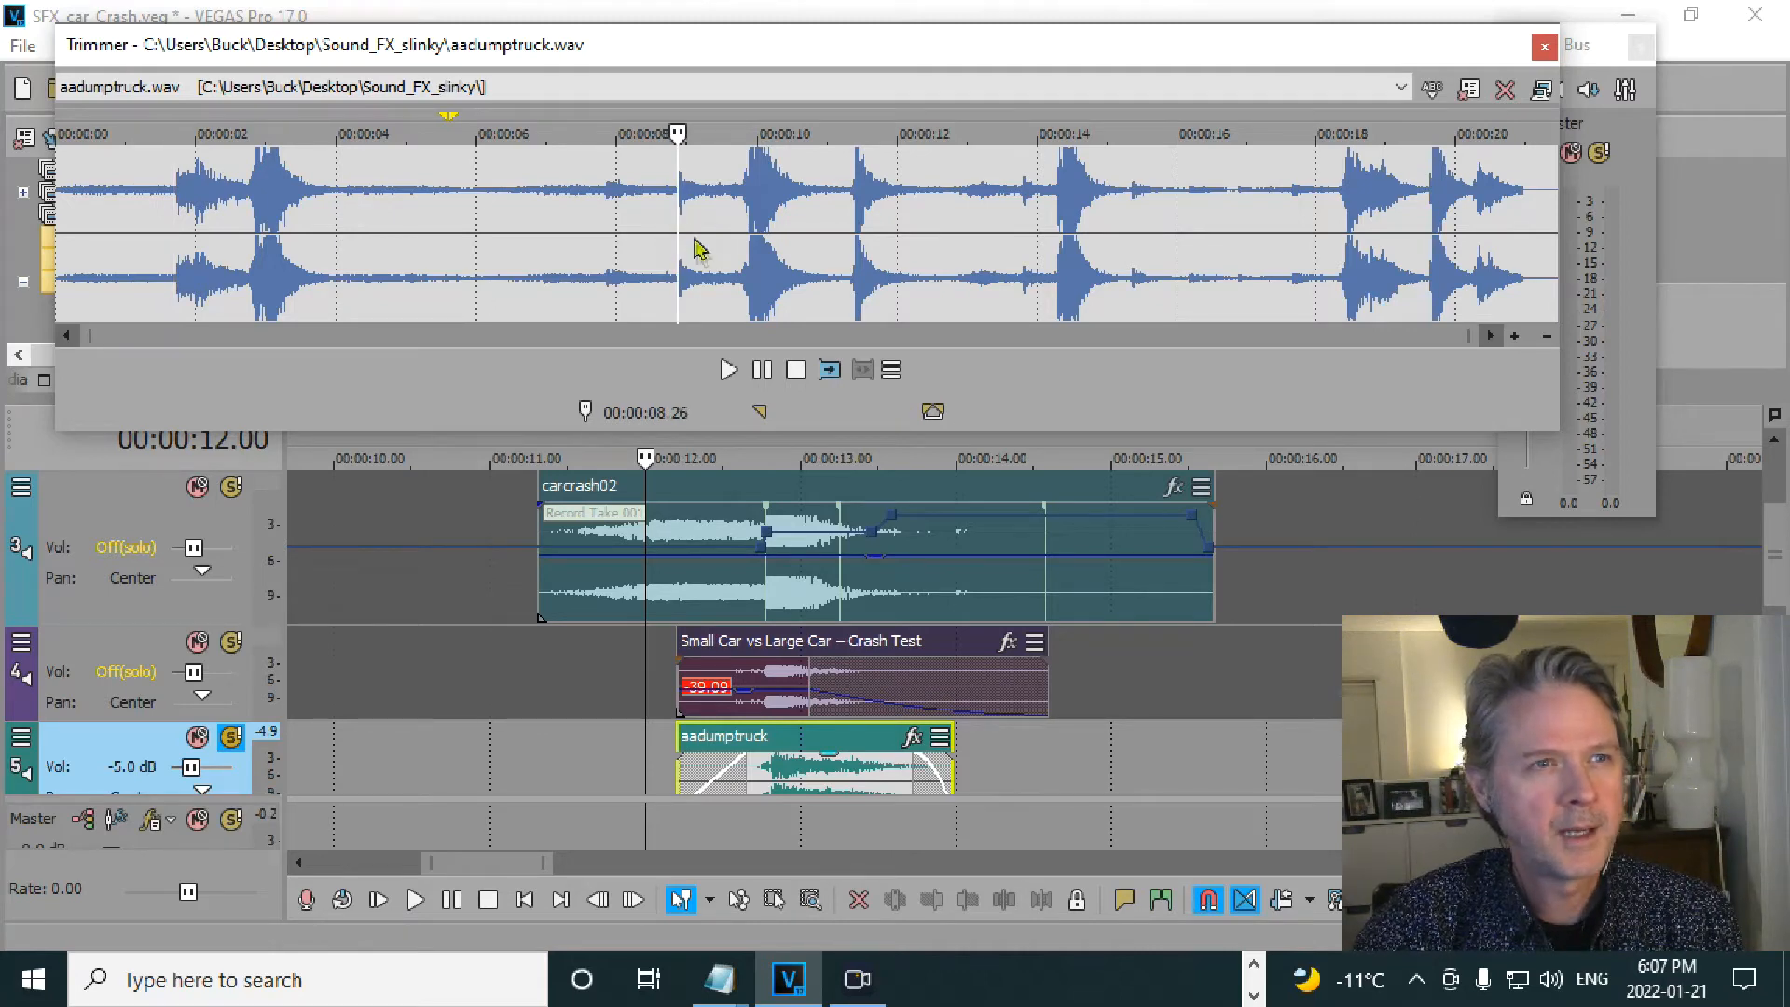
key("space")
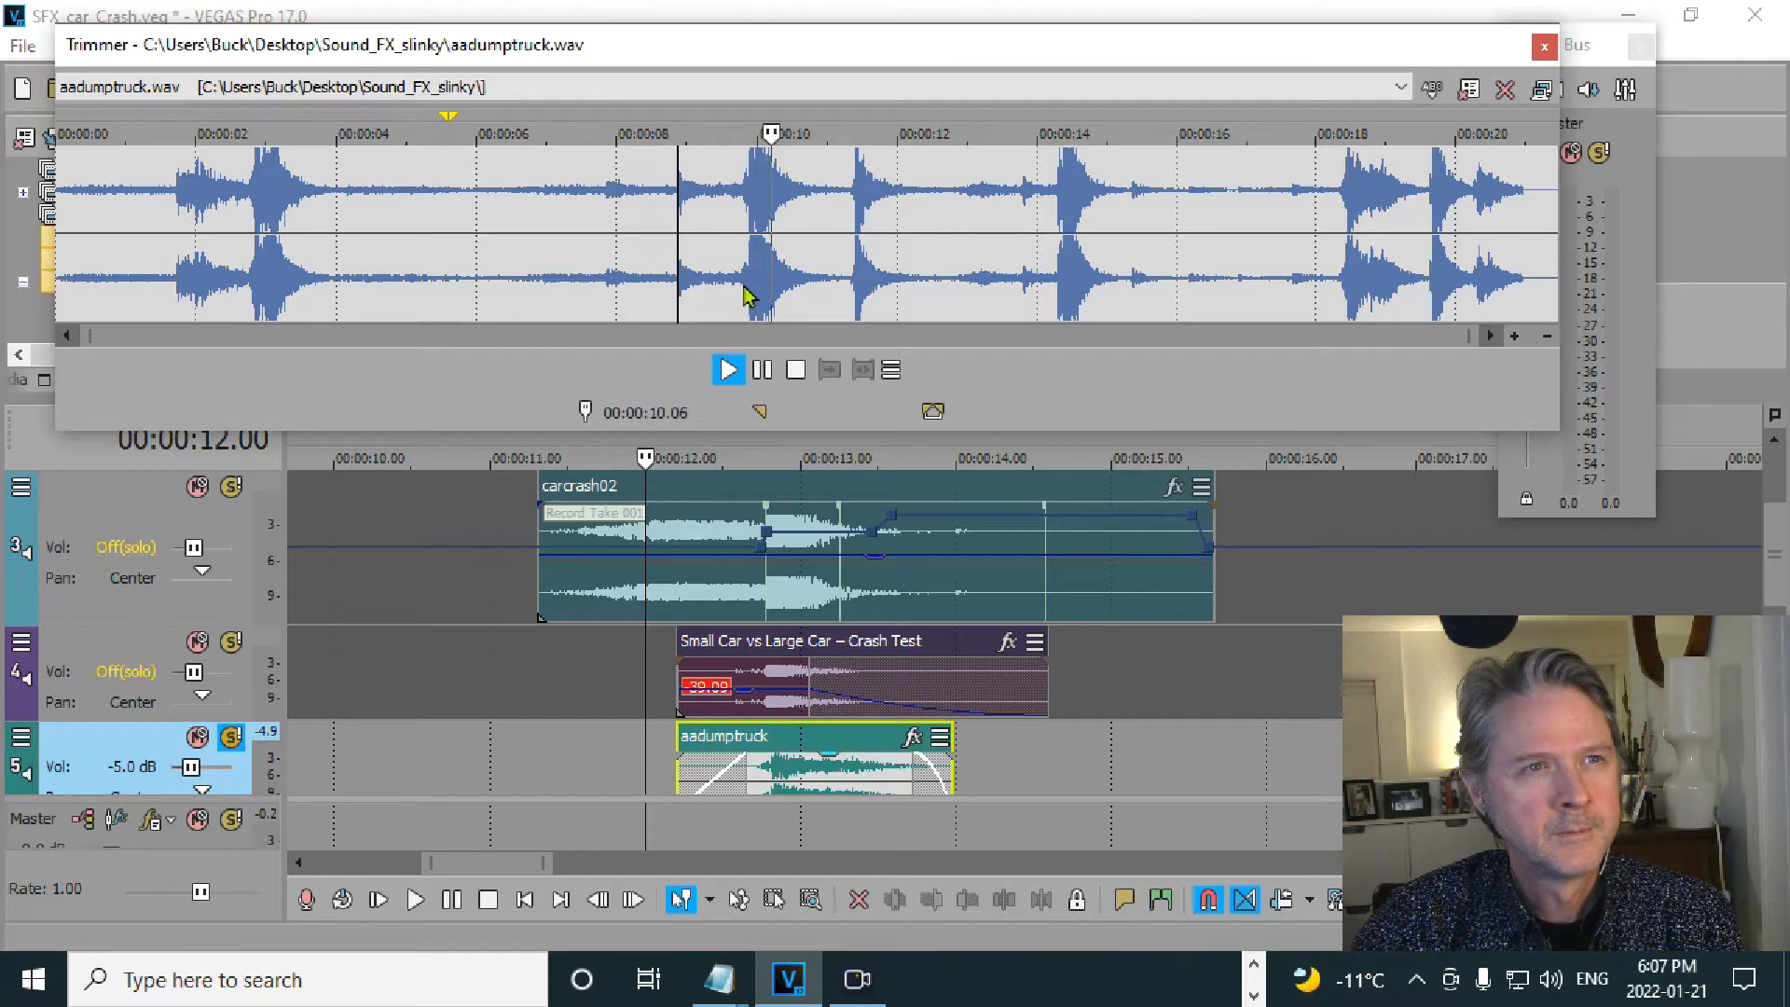
left_click(1057, 227)
key("space")
key("space")
key("space")
key("space")
left_click(1346, 247)
key("space")
key("space")
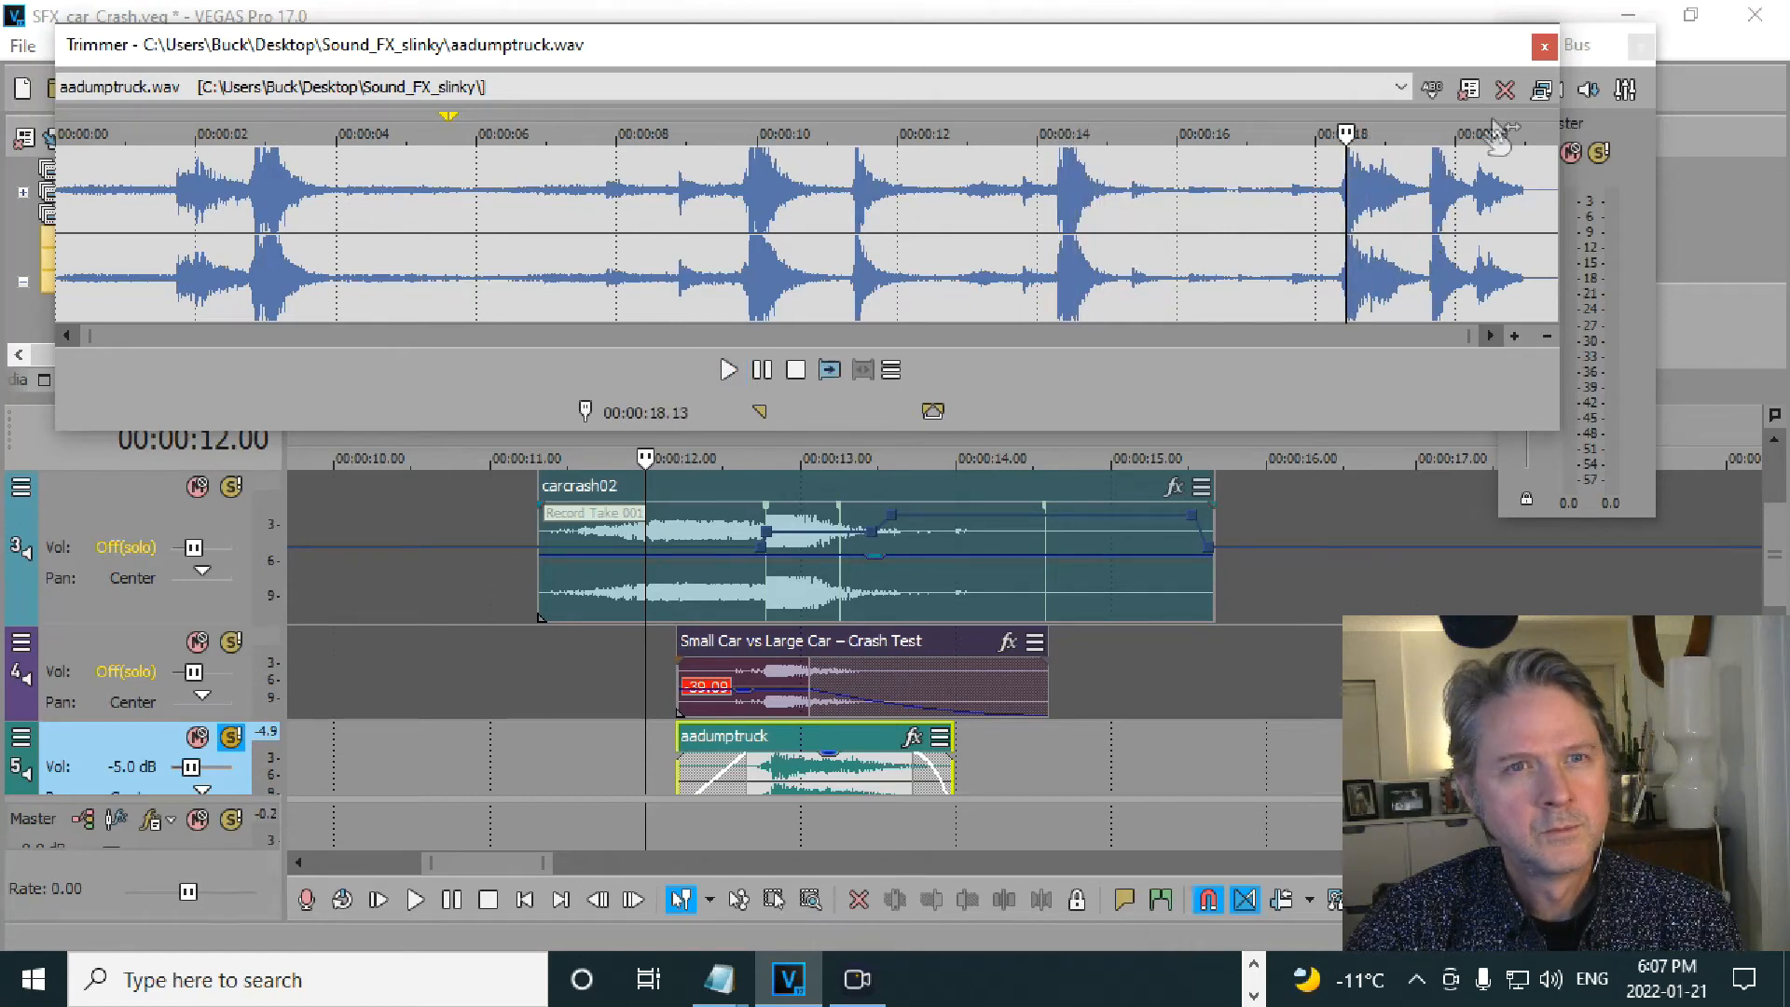
left_click(1546, 49)
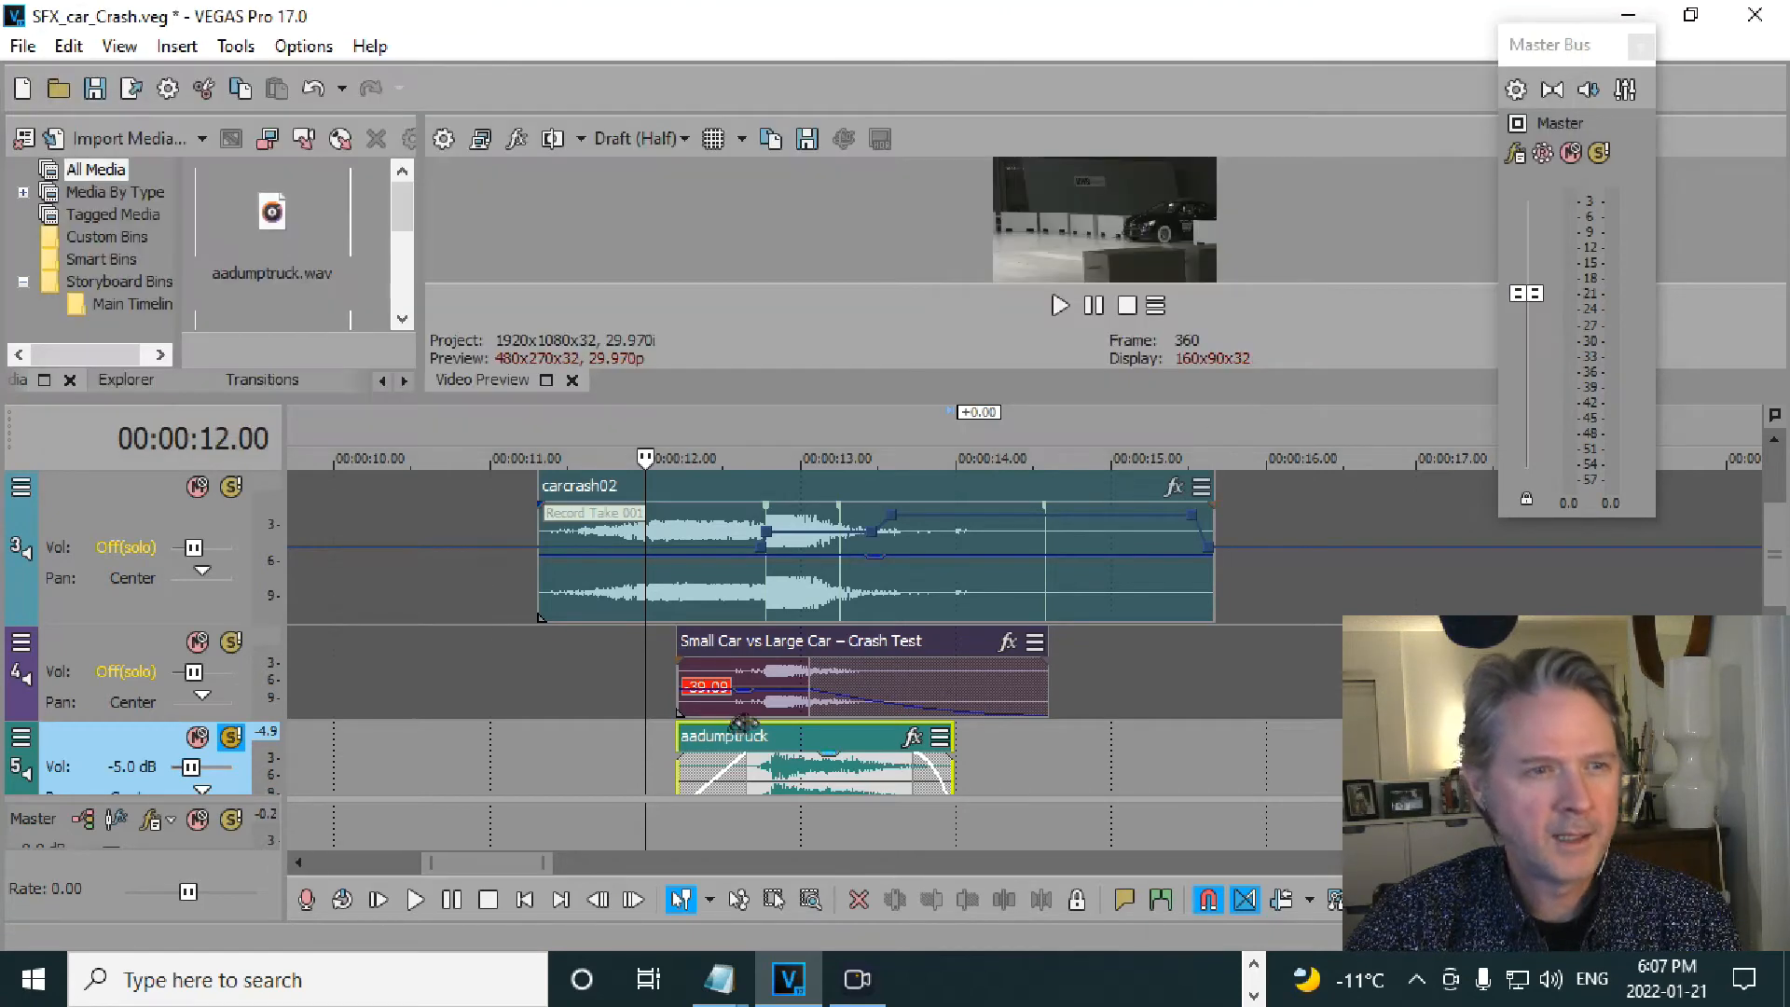
- Play the soloed aadumptruck clip from 00:00:12.12 against the video, repeating it with an enlarged video preview
key("space")
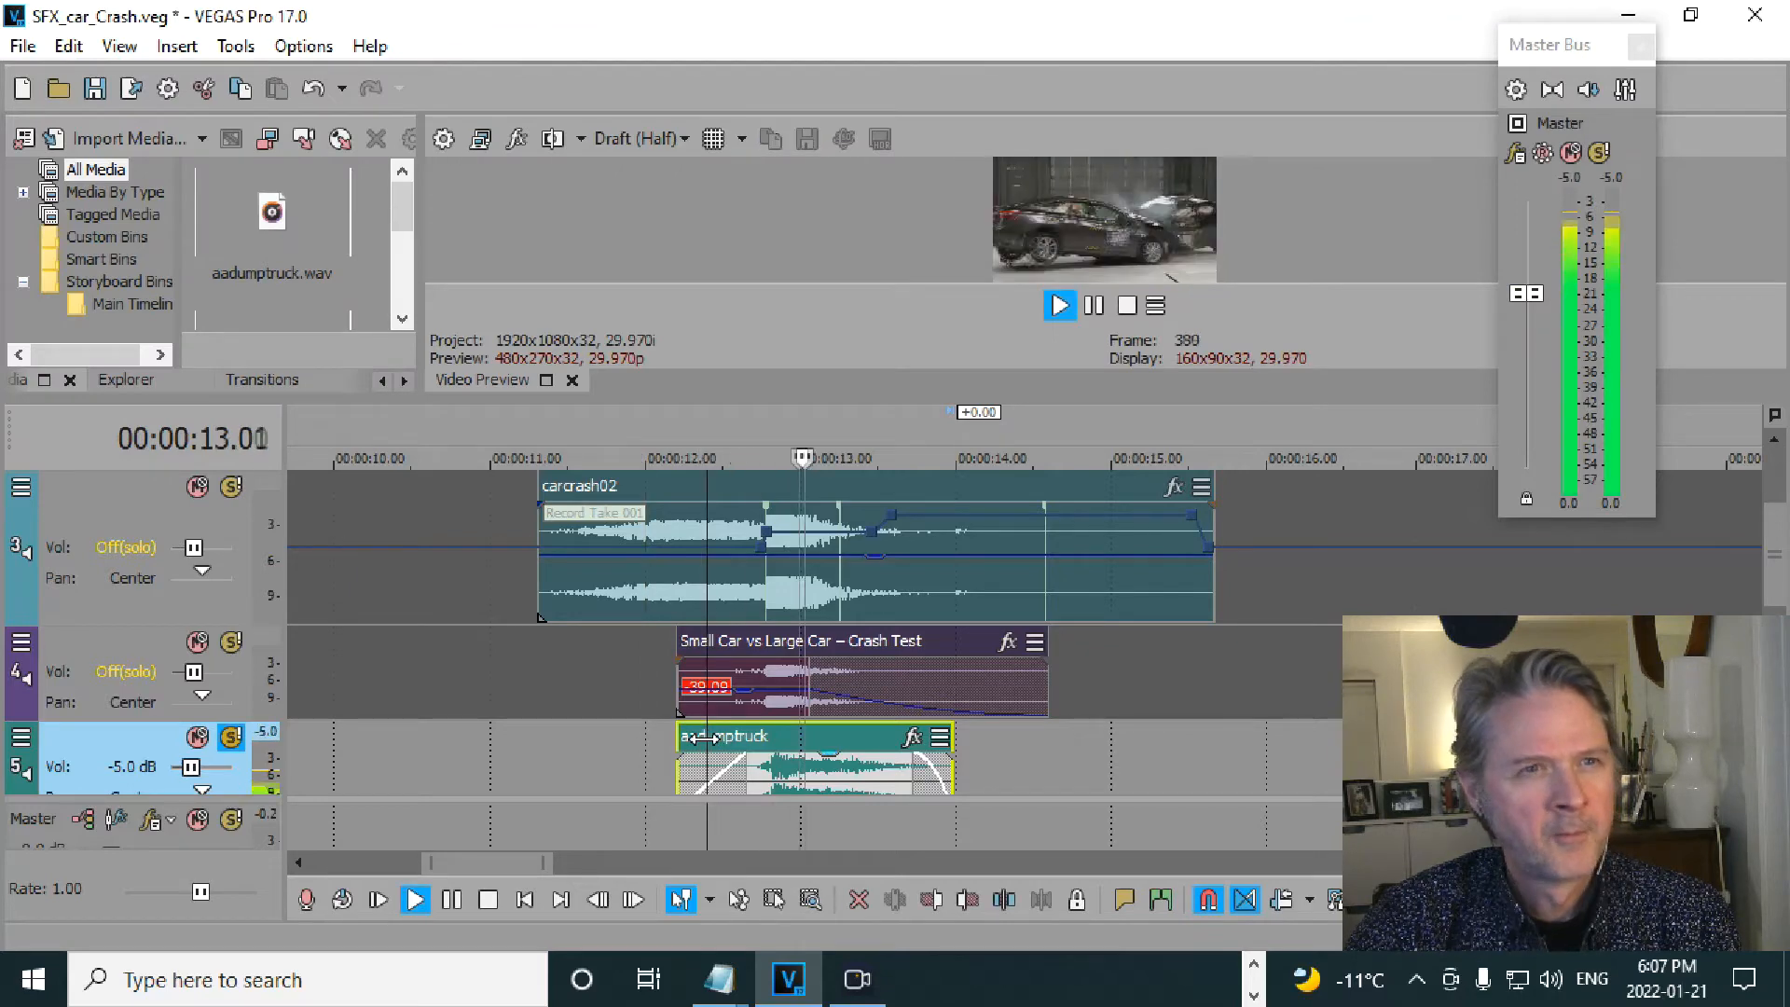
key("space")
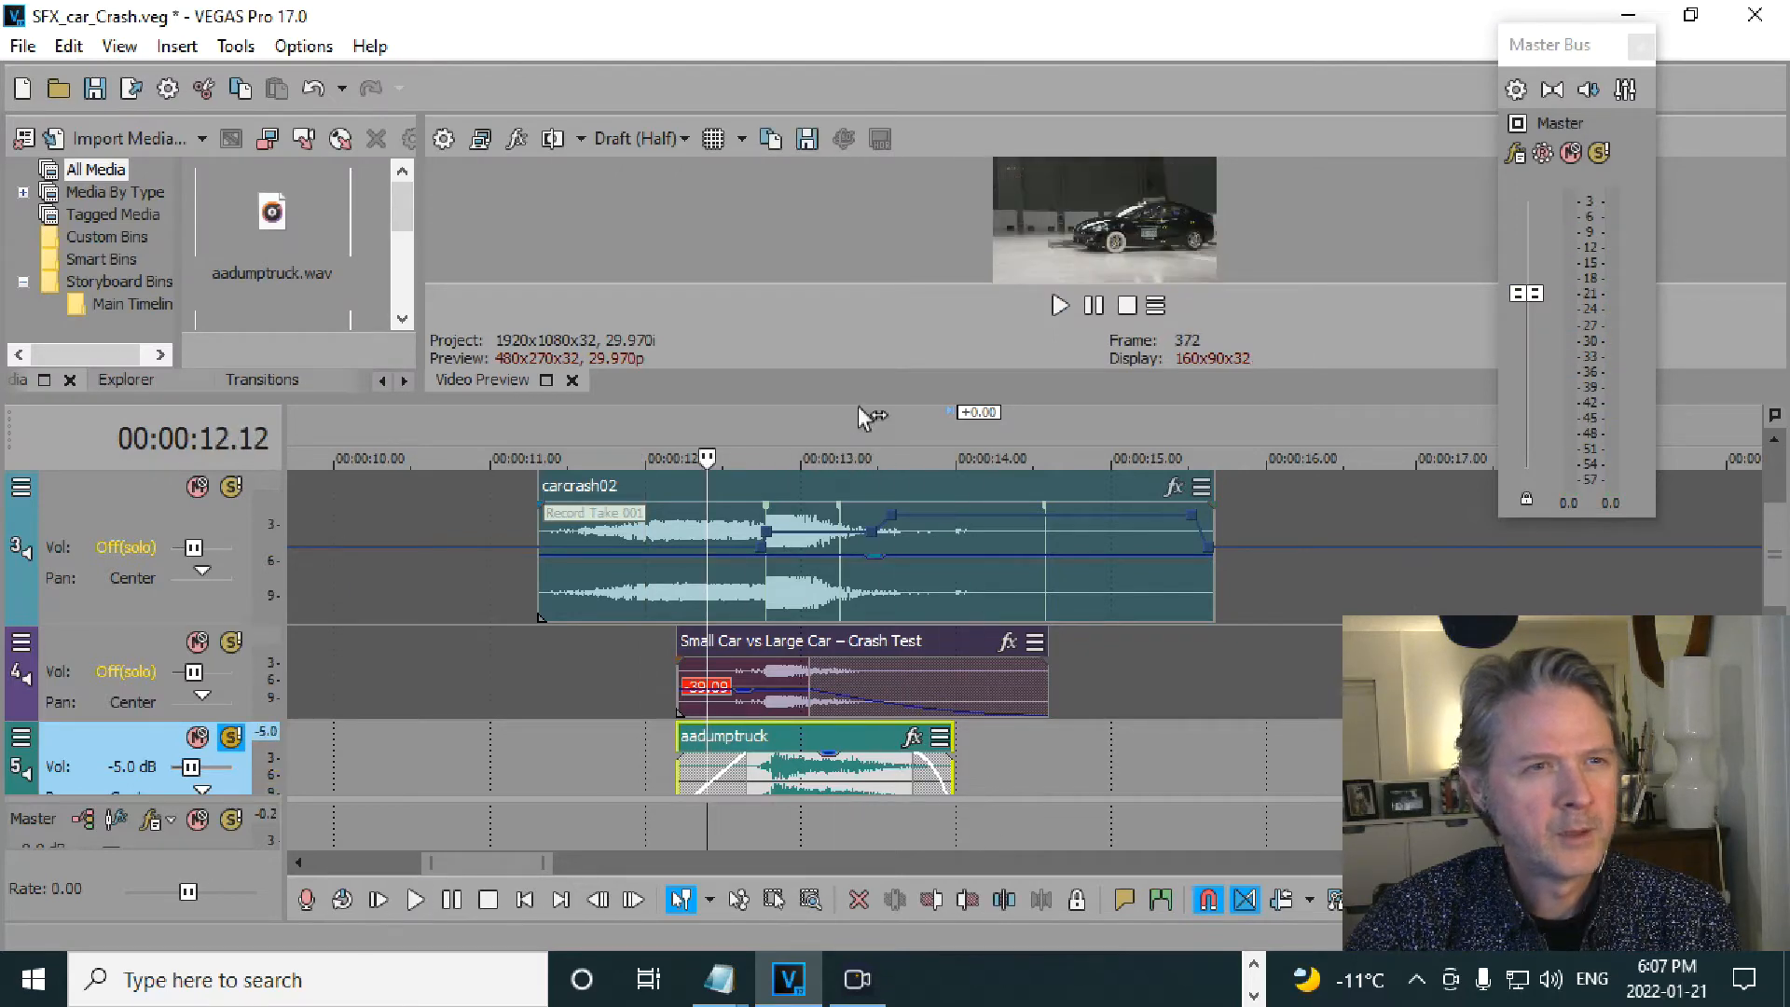
left_click_drag(850, 399, 826, 688)
key("space")
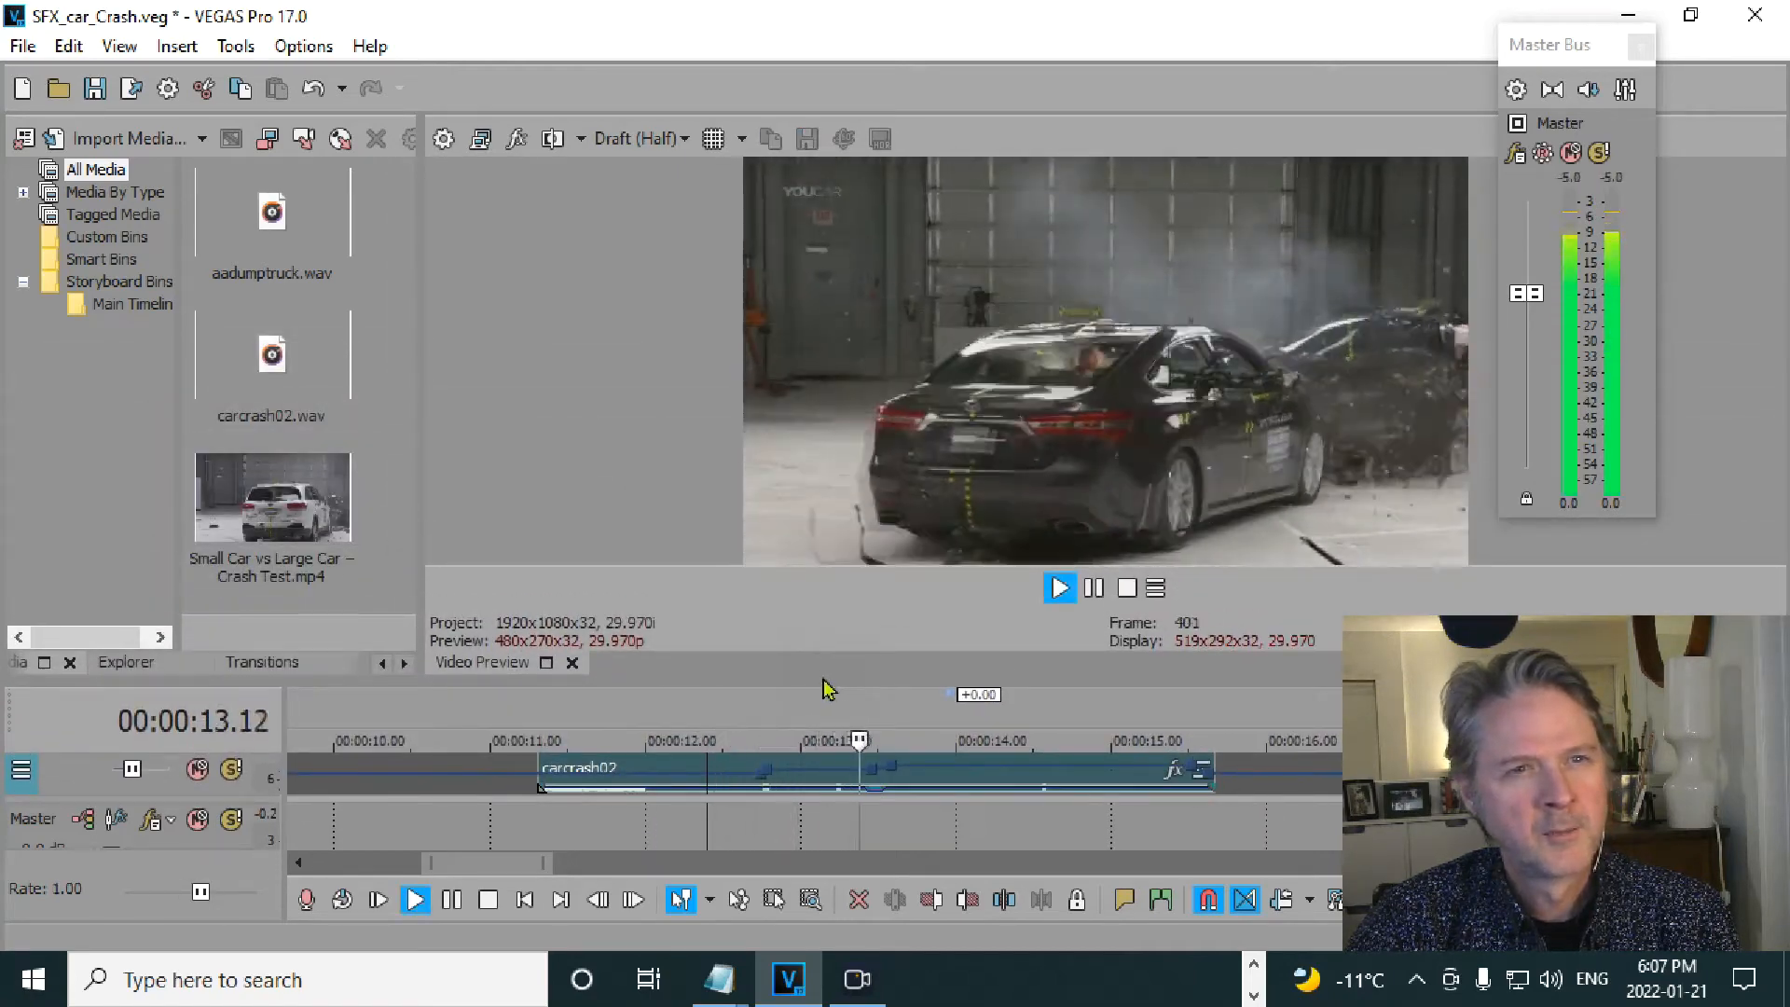
key("space")
- Take track 5 out of solo to restore the full mix and place the cursor at the crash-test clip's start, 00:00:11.09
left_click_drag(828, 644, 828, 295)
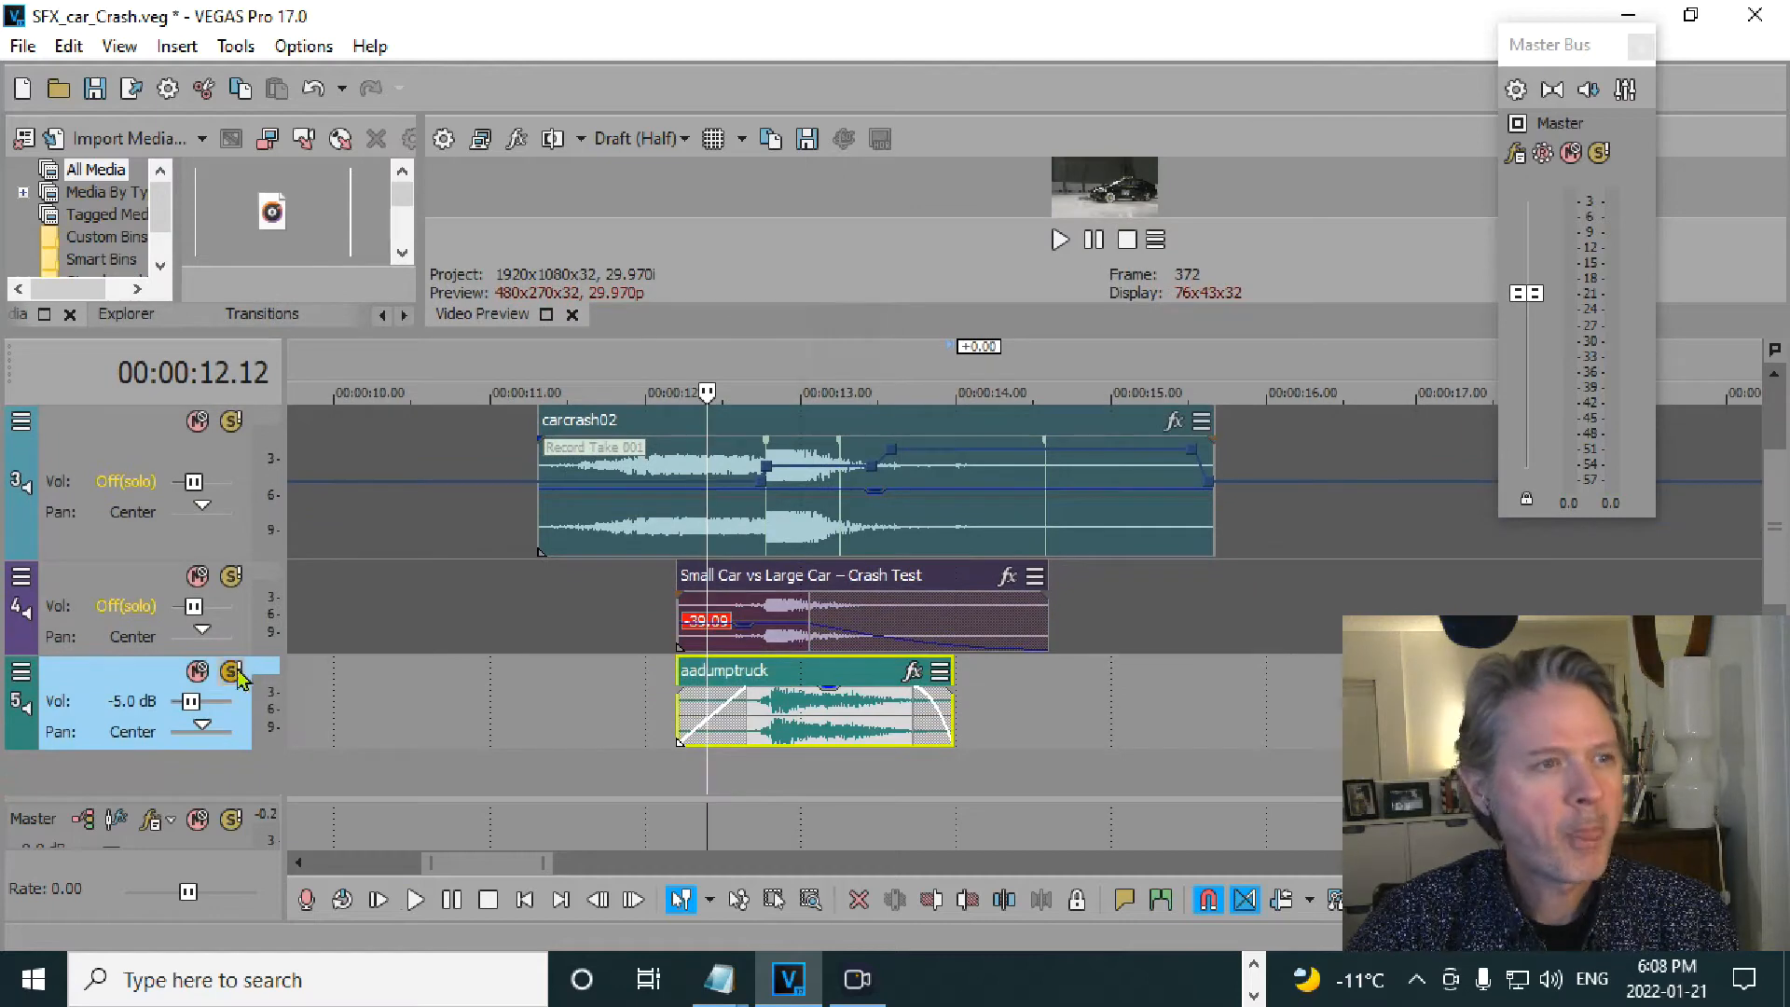
left_click(231, 670)
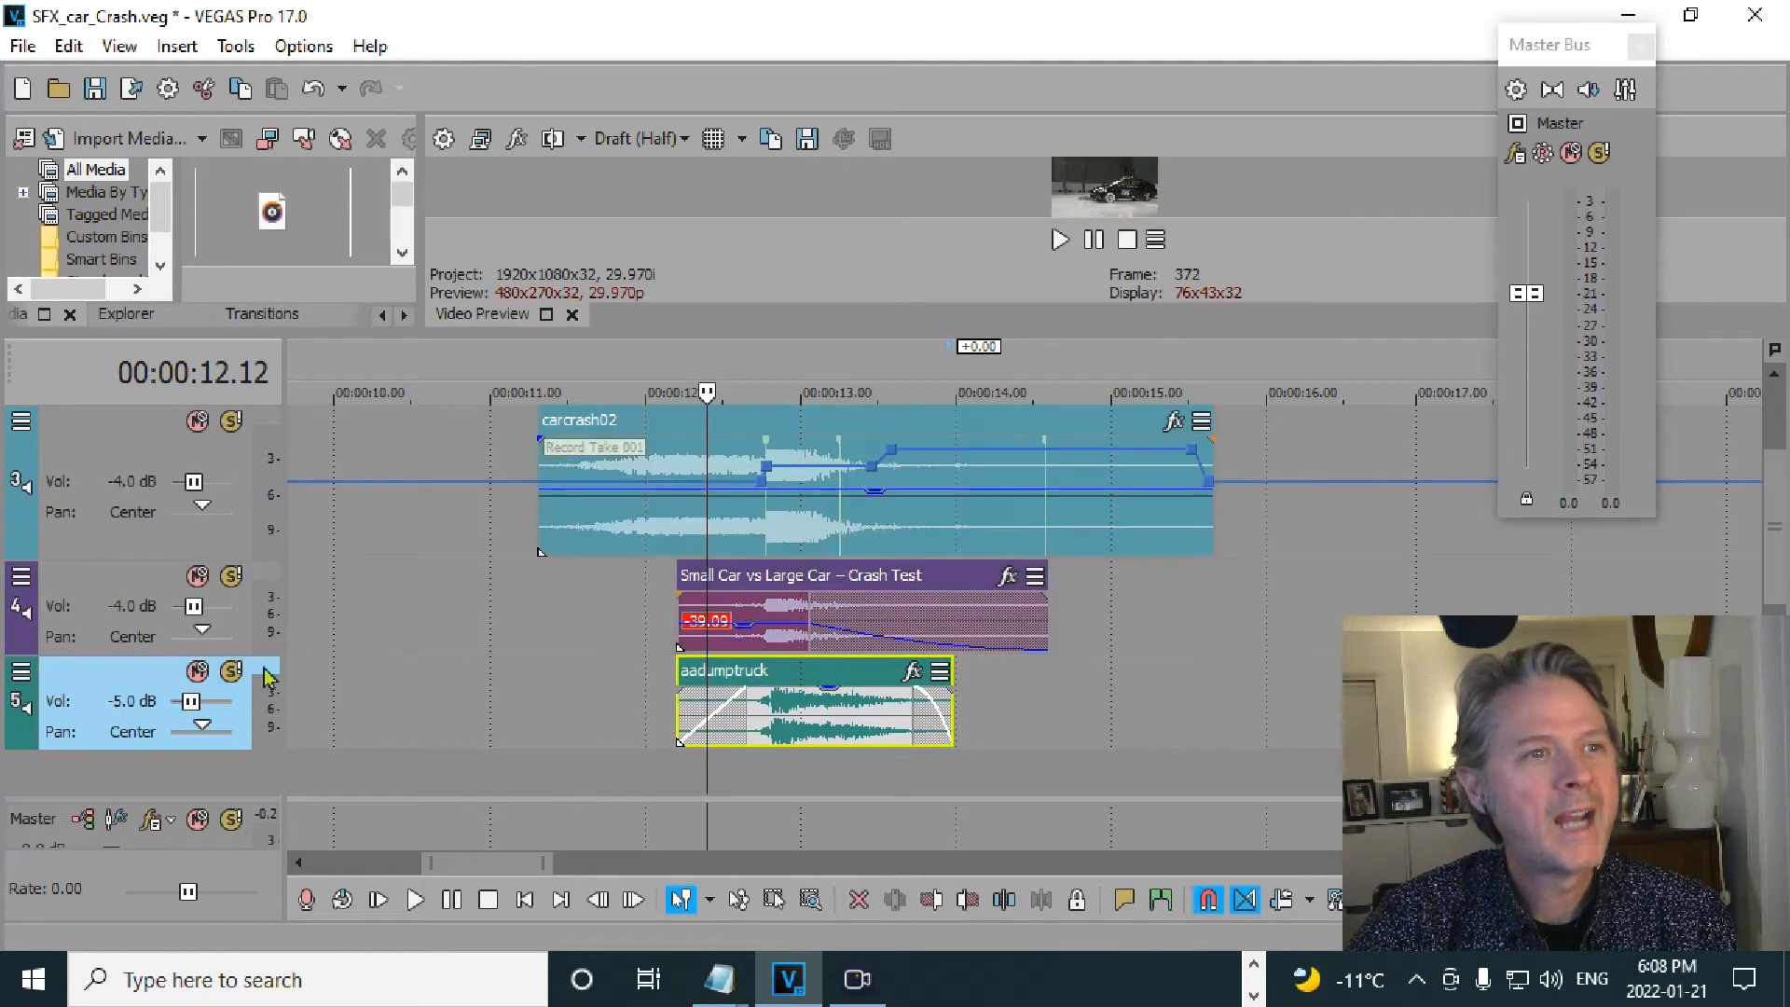
left_click(537, 608)
- Enlarge the video preview in height and width, and move the Master Bus window clear of the picture
left_click_drag(1042, 335, 1049, 725)
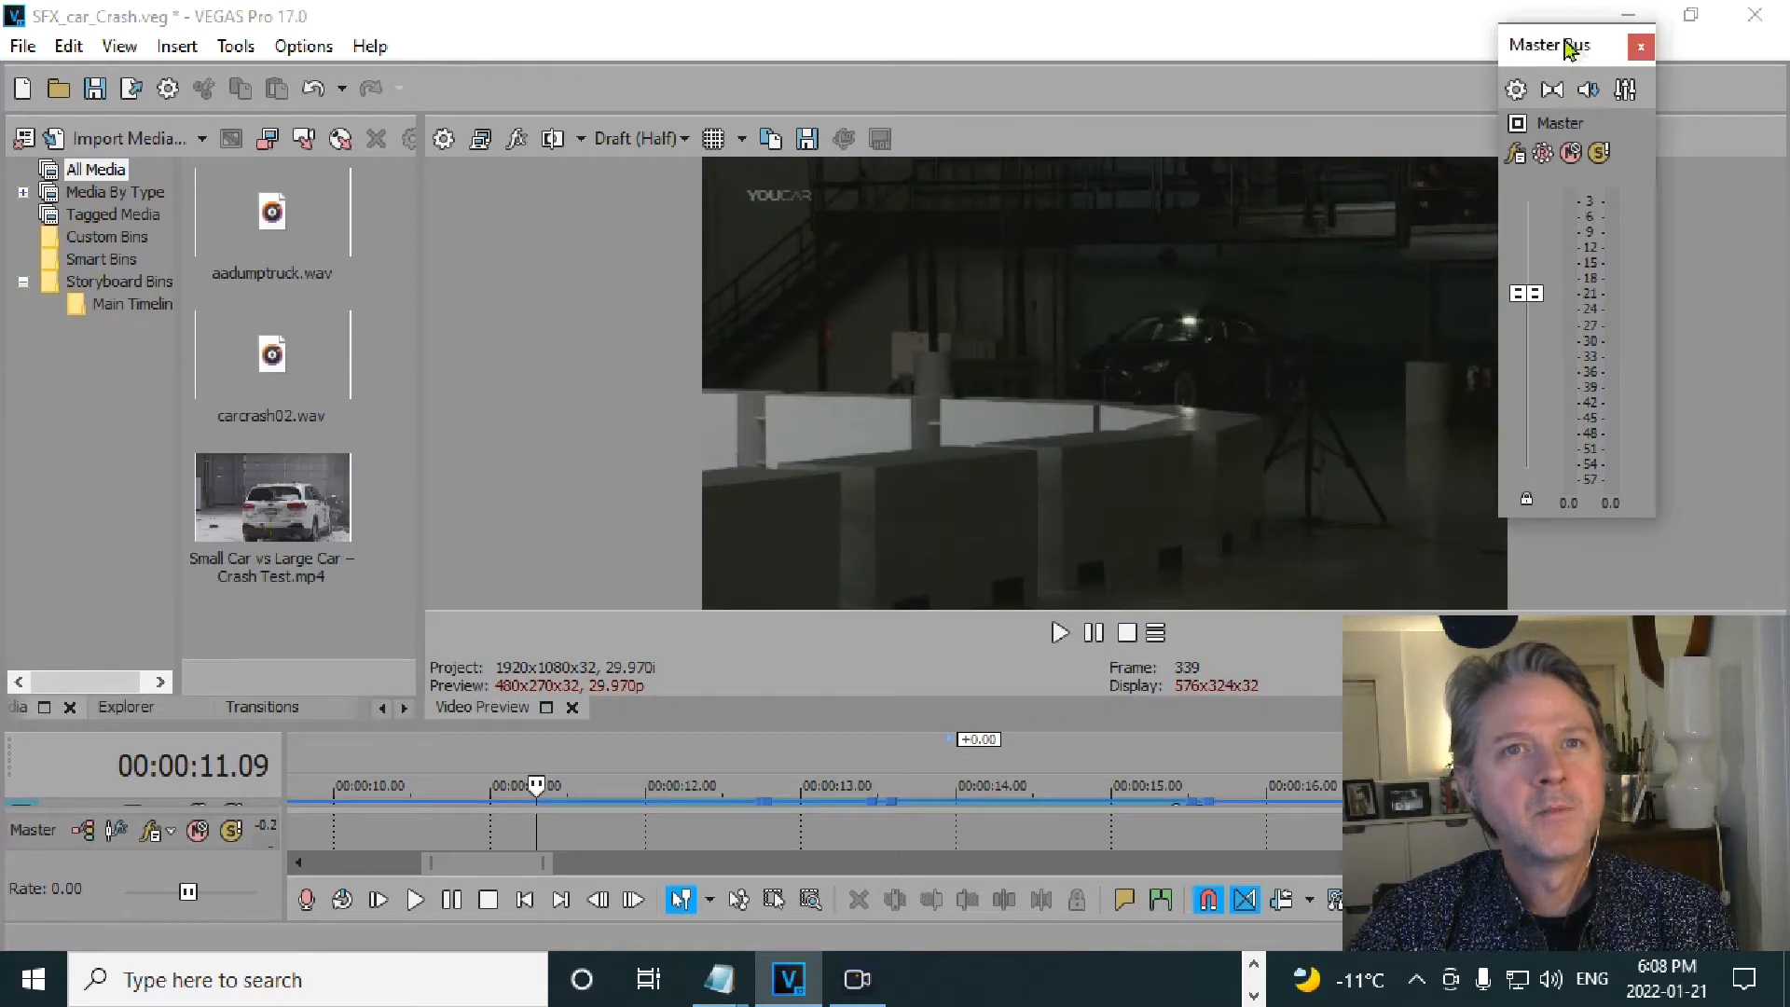
left_click_drag(1570, 47, 1666, 53)
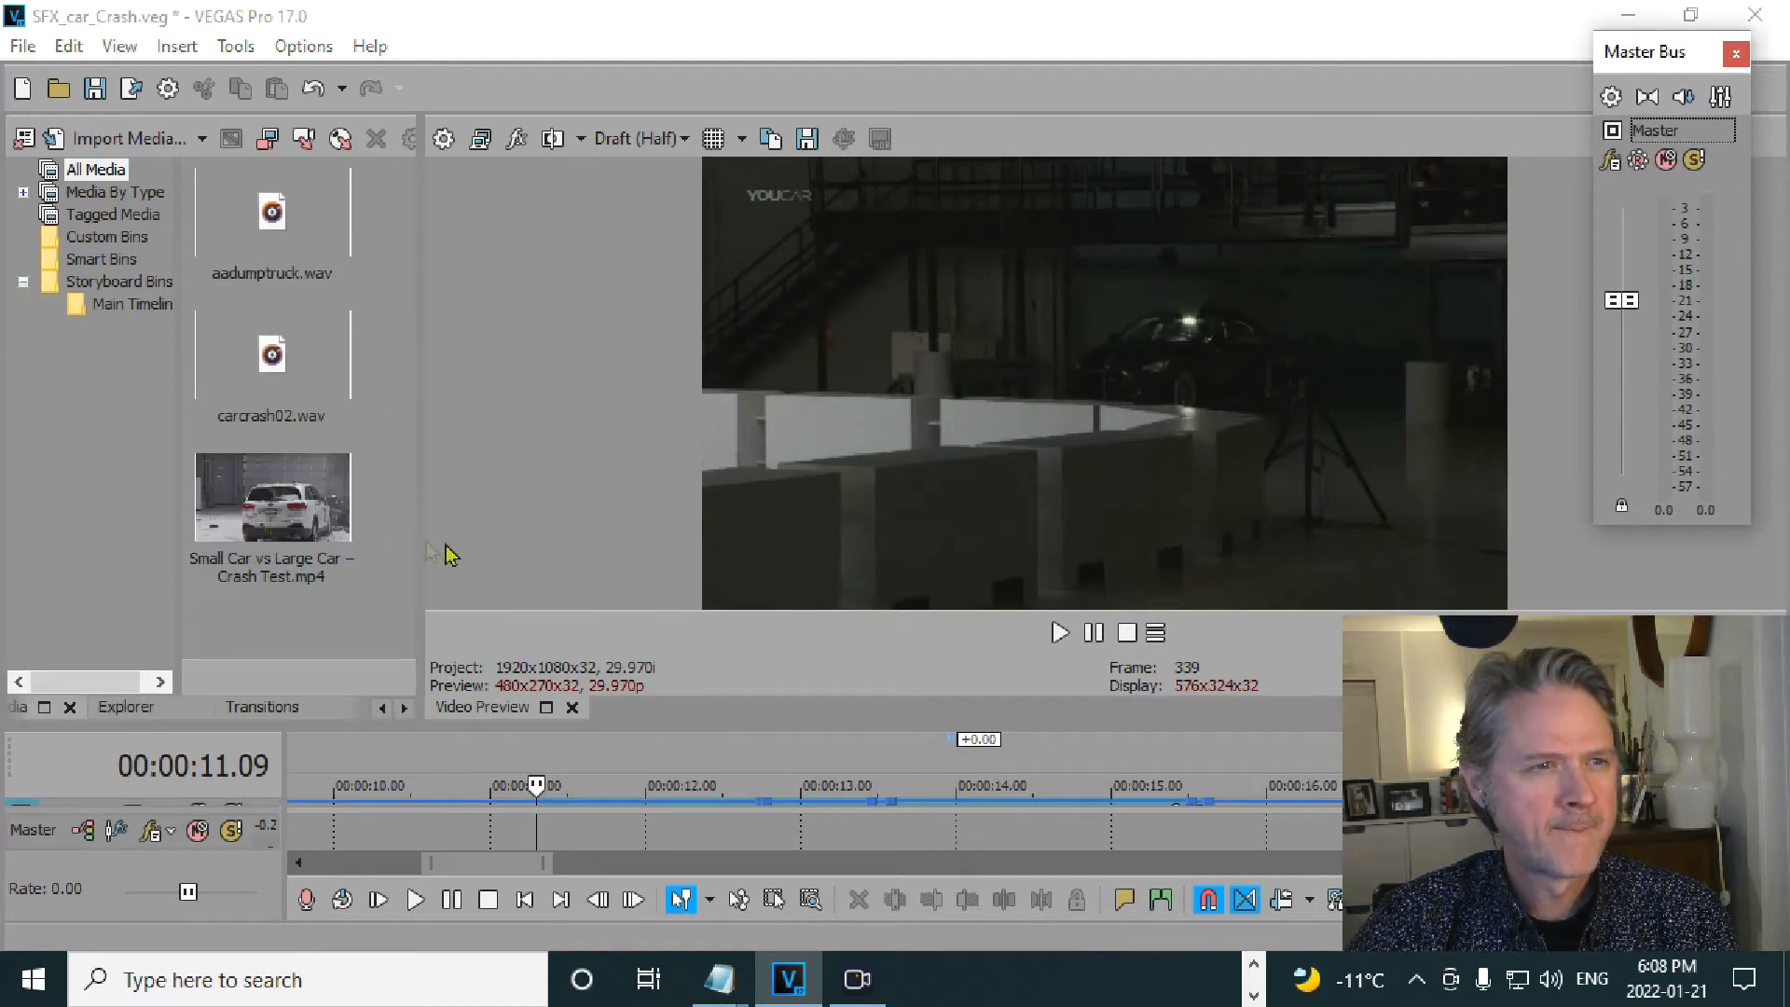
left_click_drag(422, 543, 307, 543)
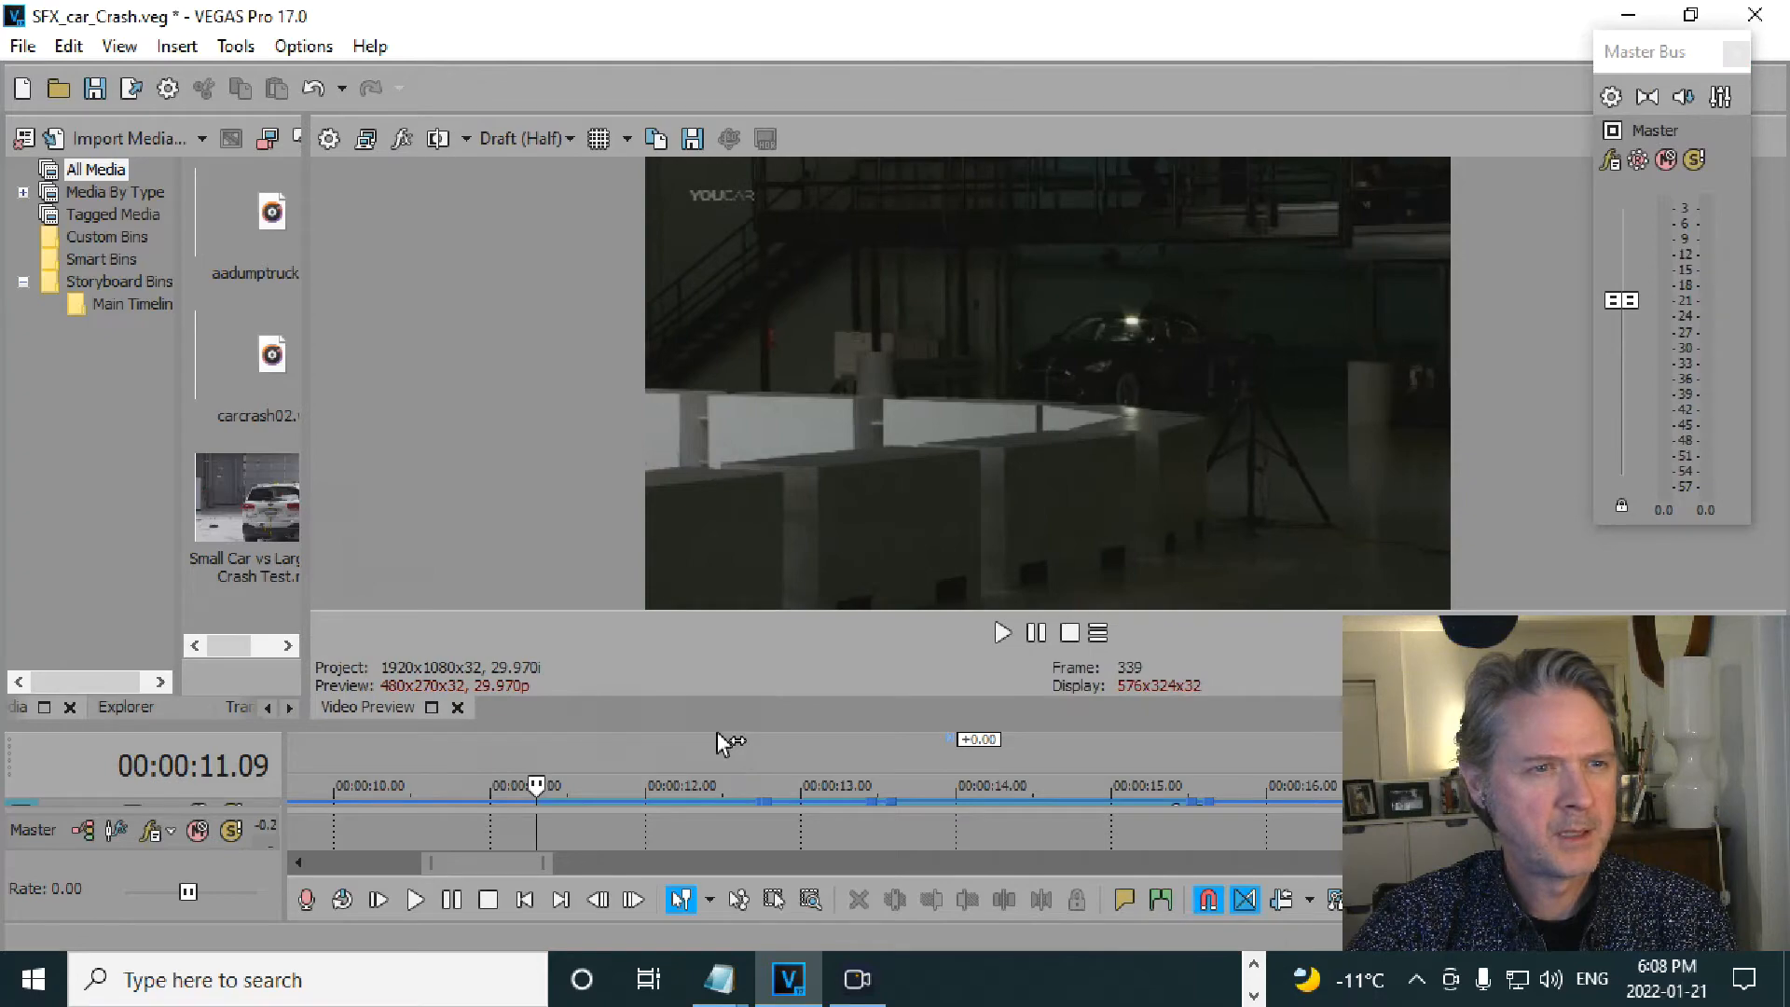
left_click_drag(716, 728, 726, 769)
- Play the full layered crash mix three times from 00:00:11.09 while watching the enlarged video
key("space")
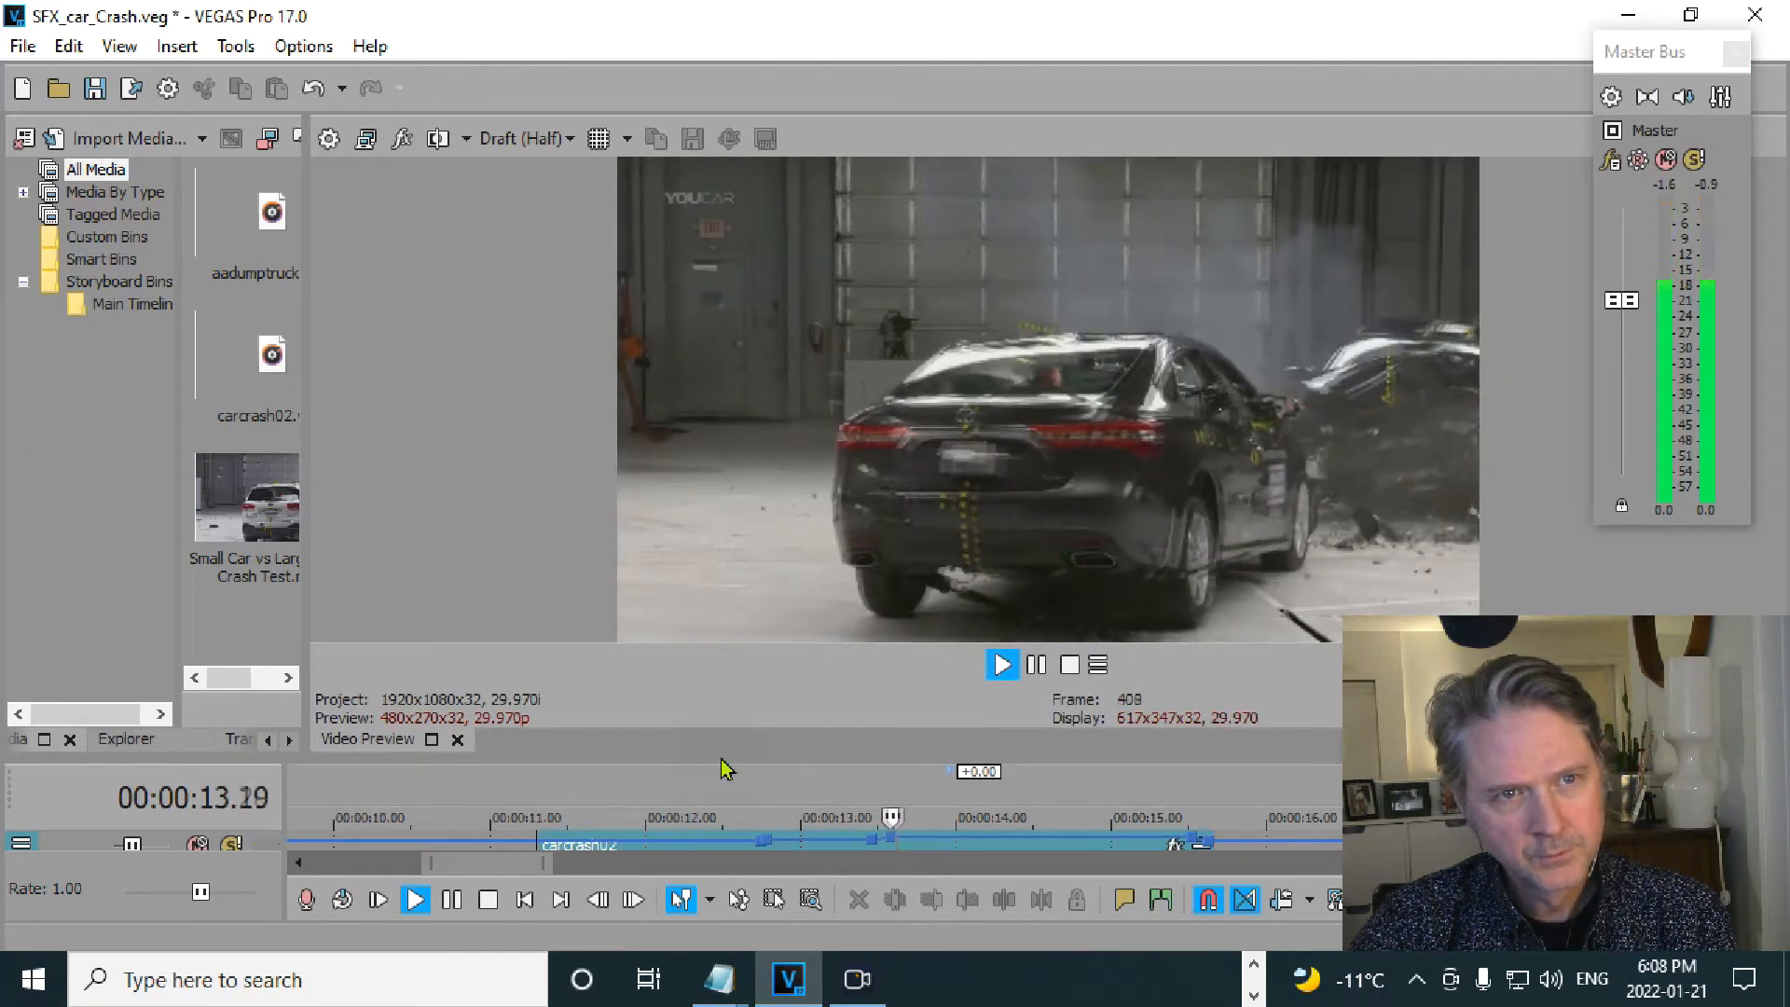
key("space")
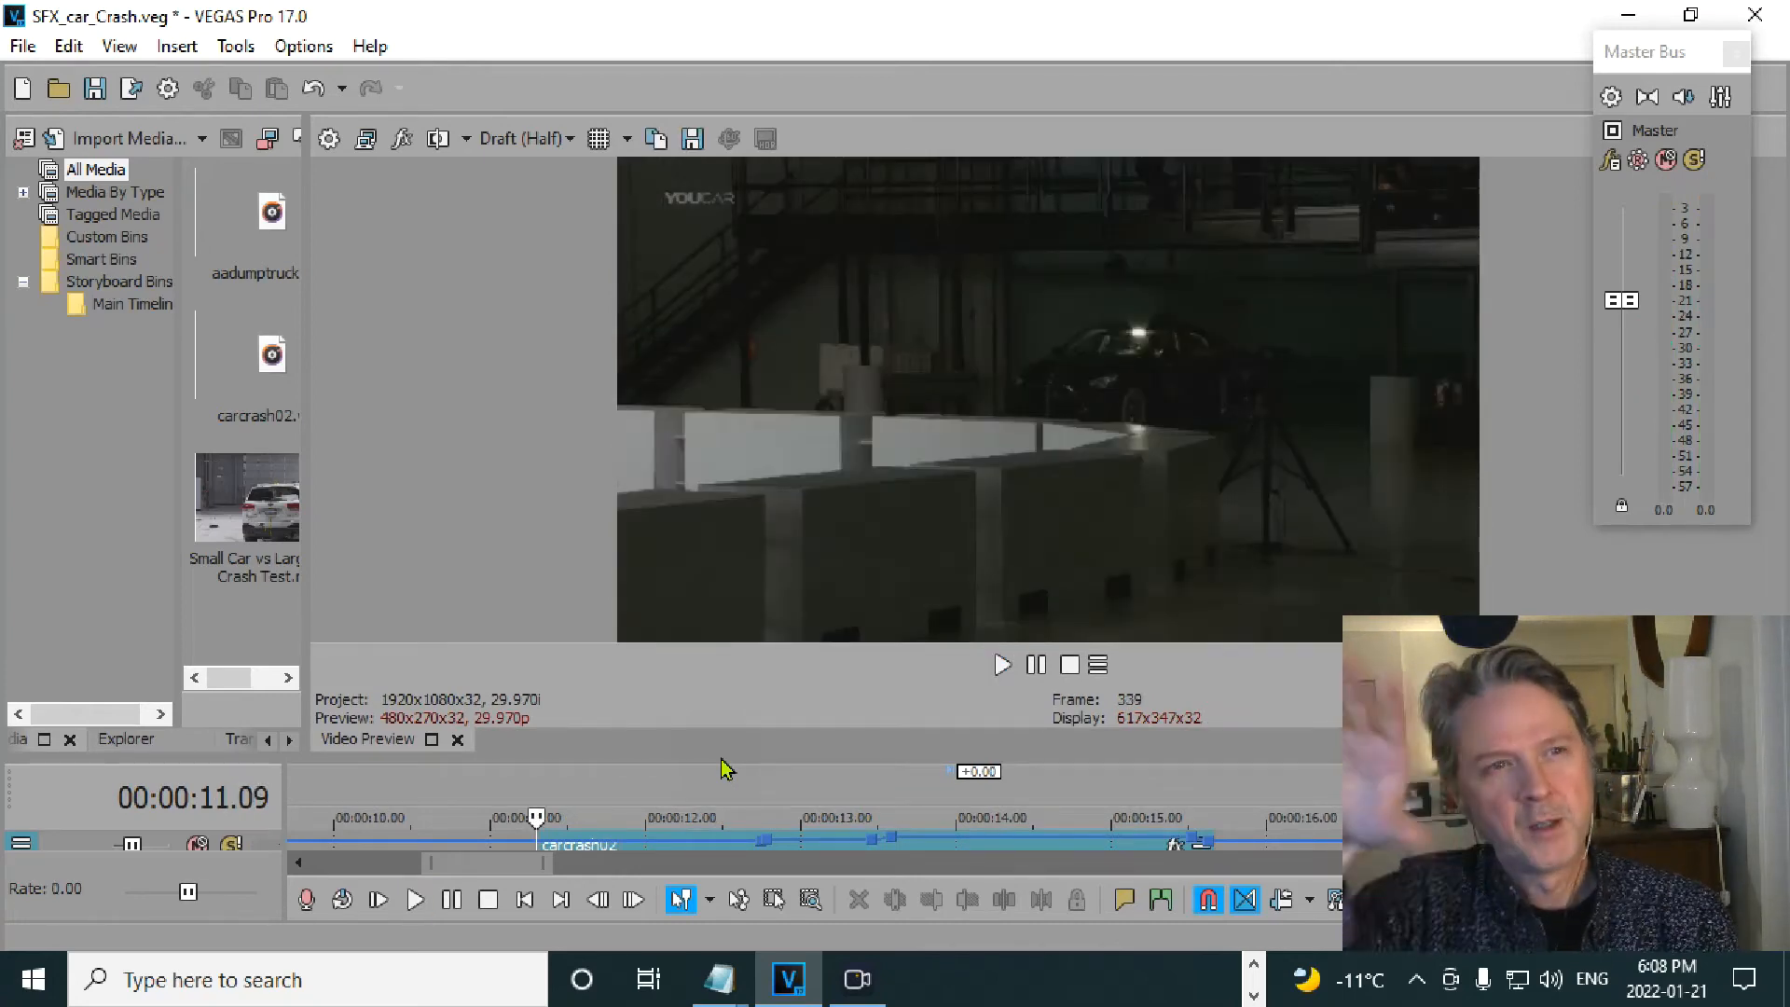
key("space")
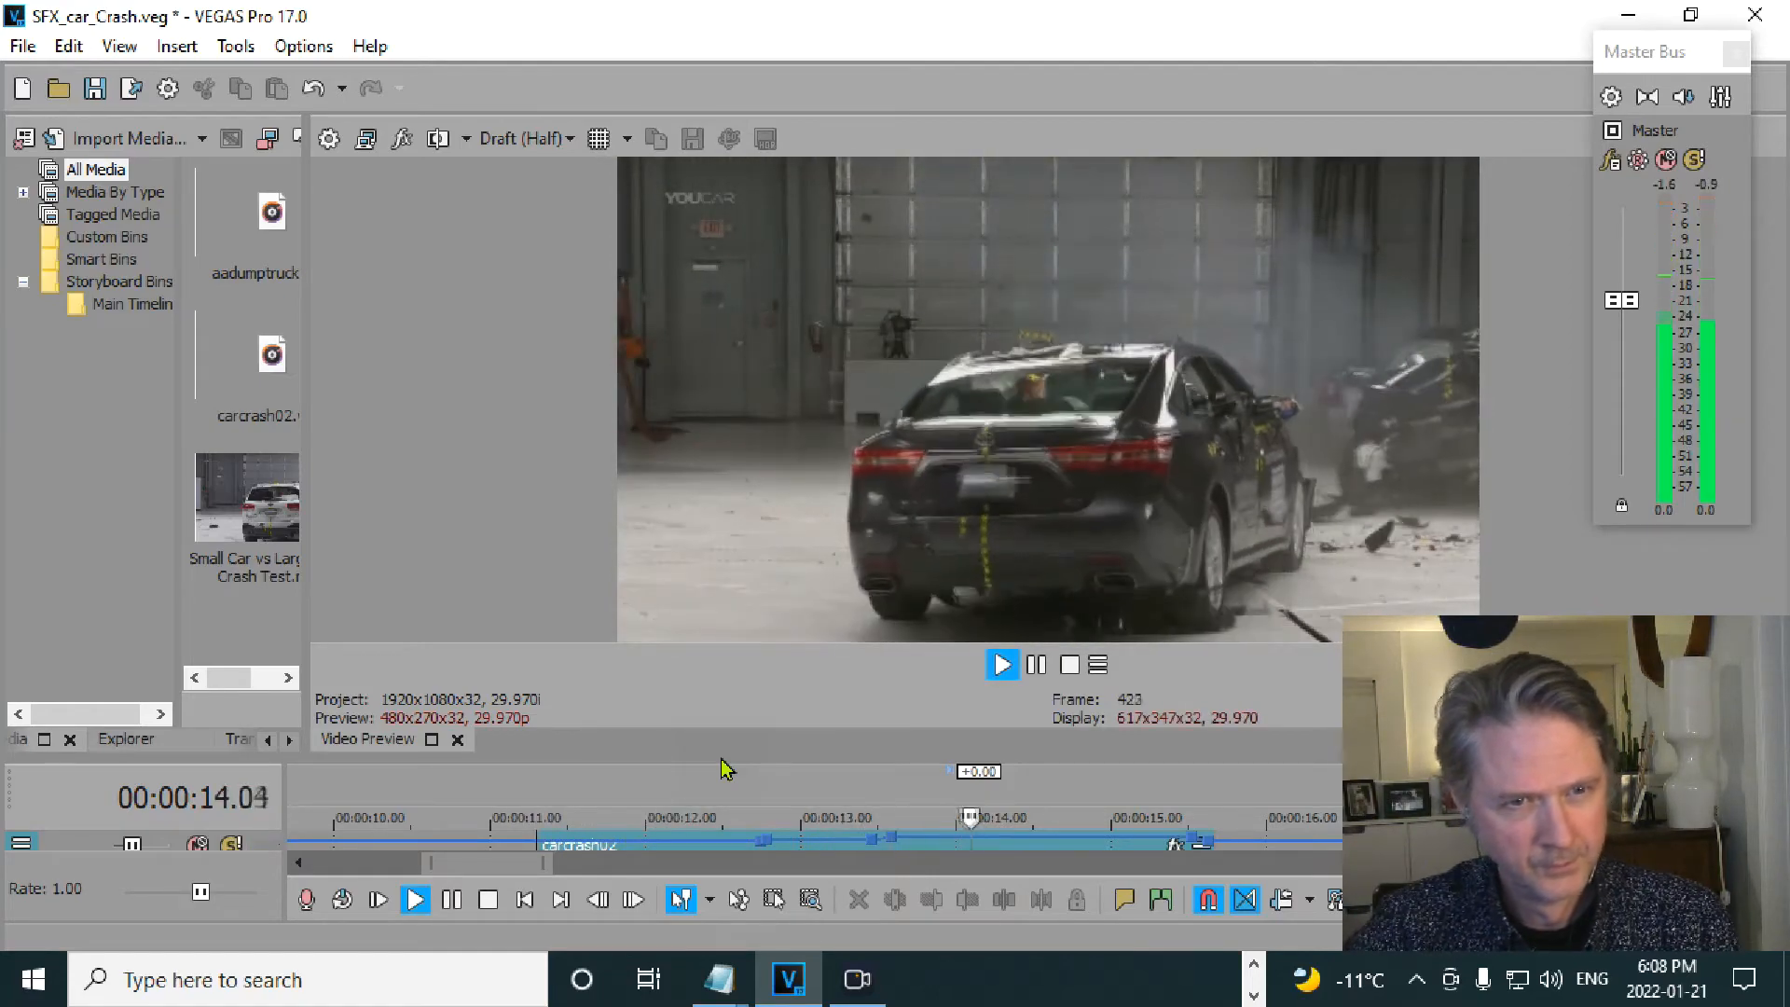
key("space")
key("space")
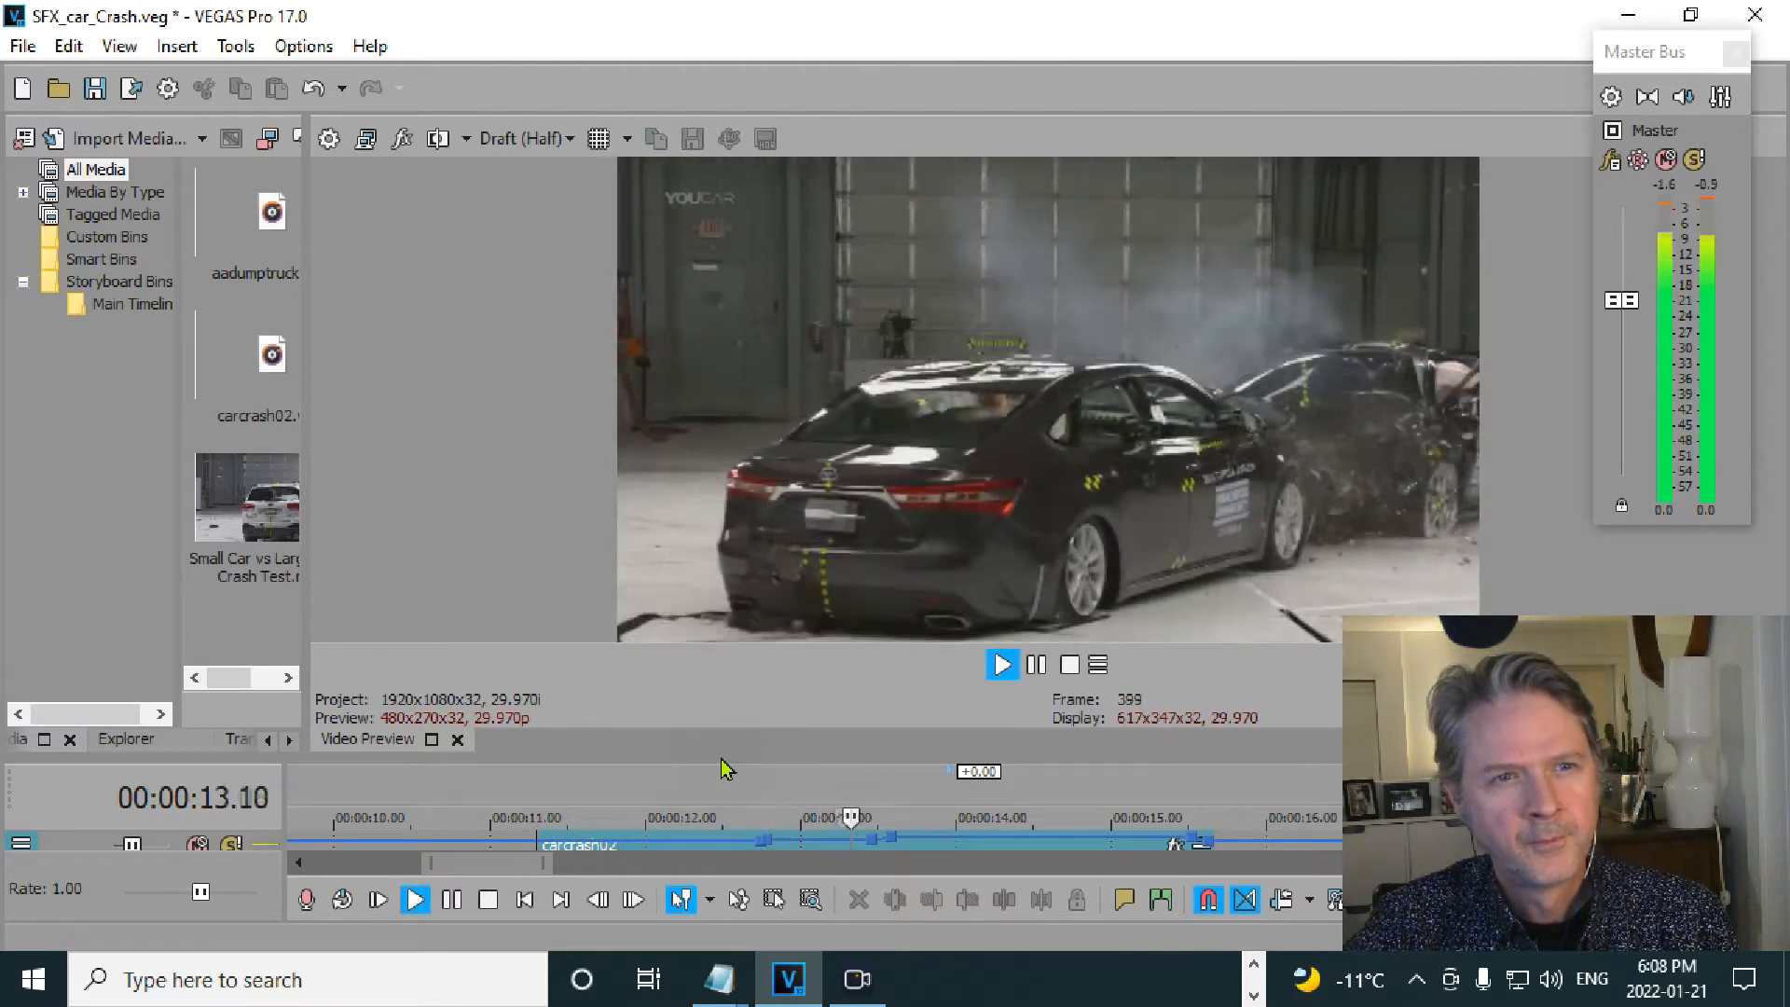
key("space")
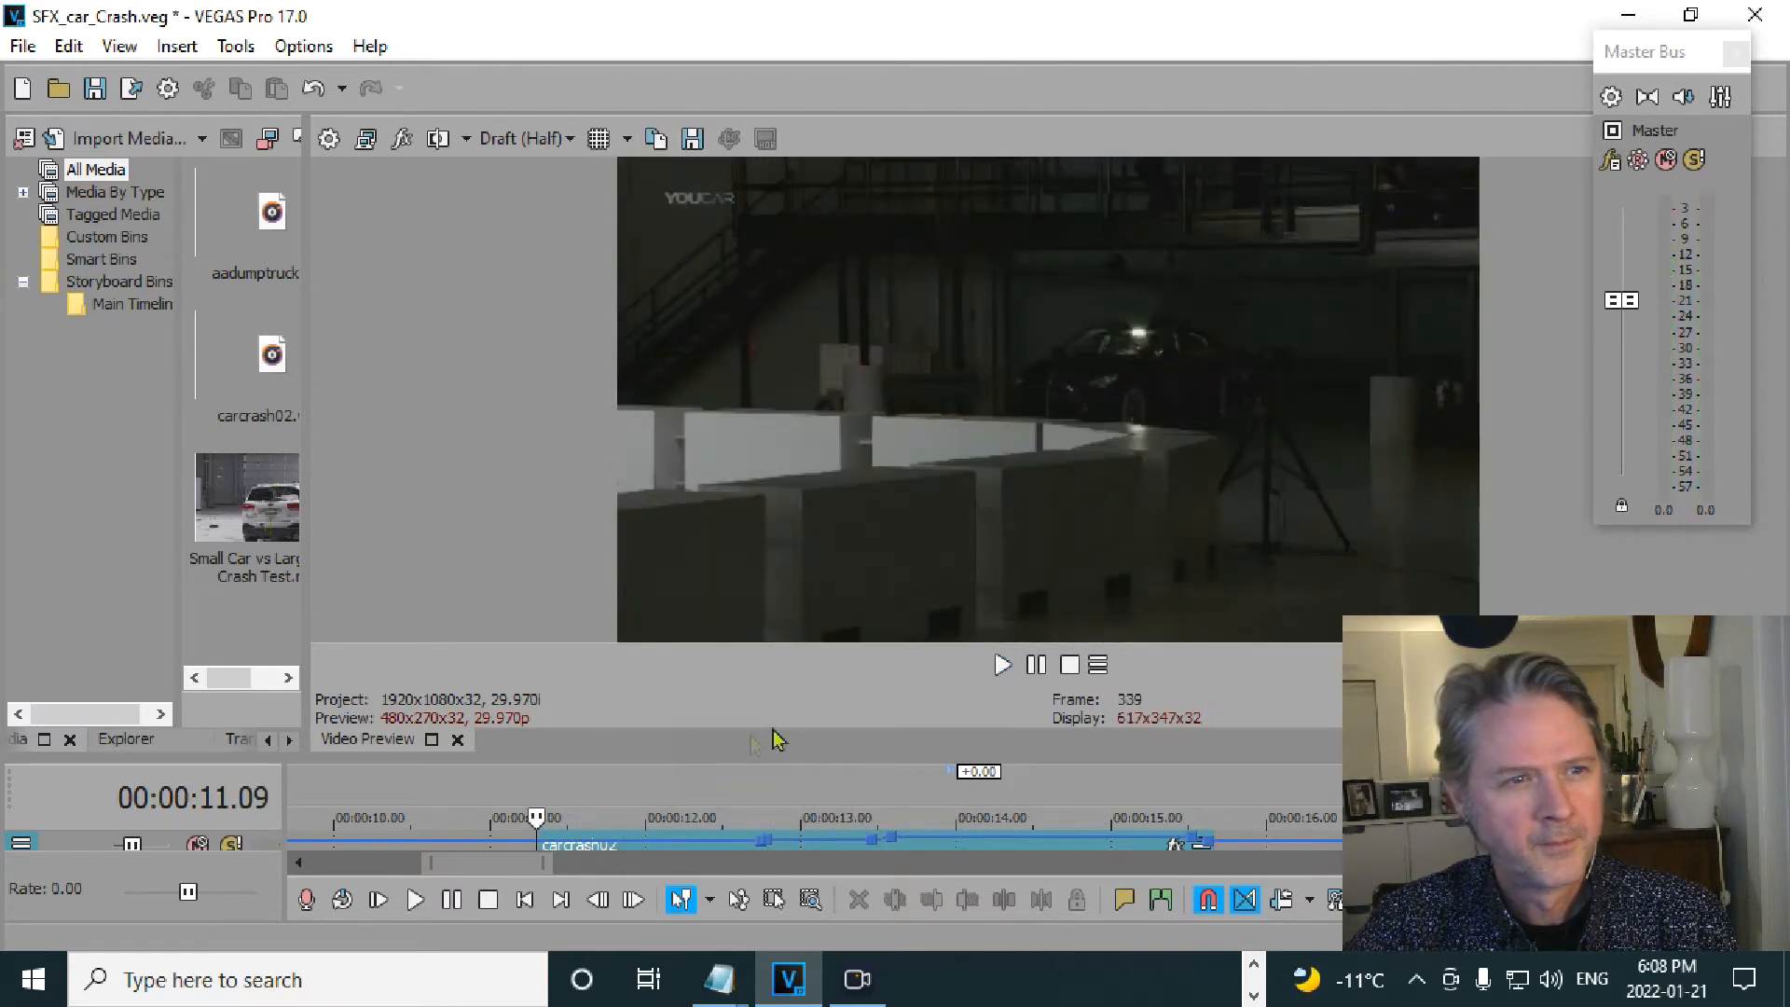
- Solo the original crash-test audio on track 2 and play it twice from 00:00:11.09 with the video preview enlarged
left_click_drag(814, 758, 820, 312)
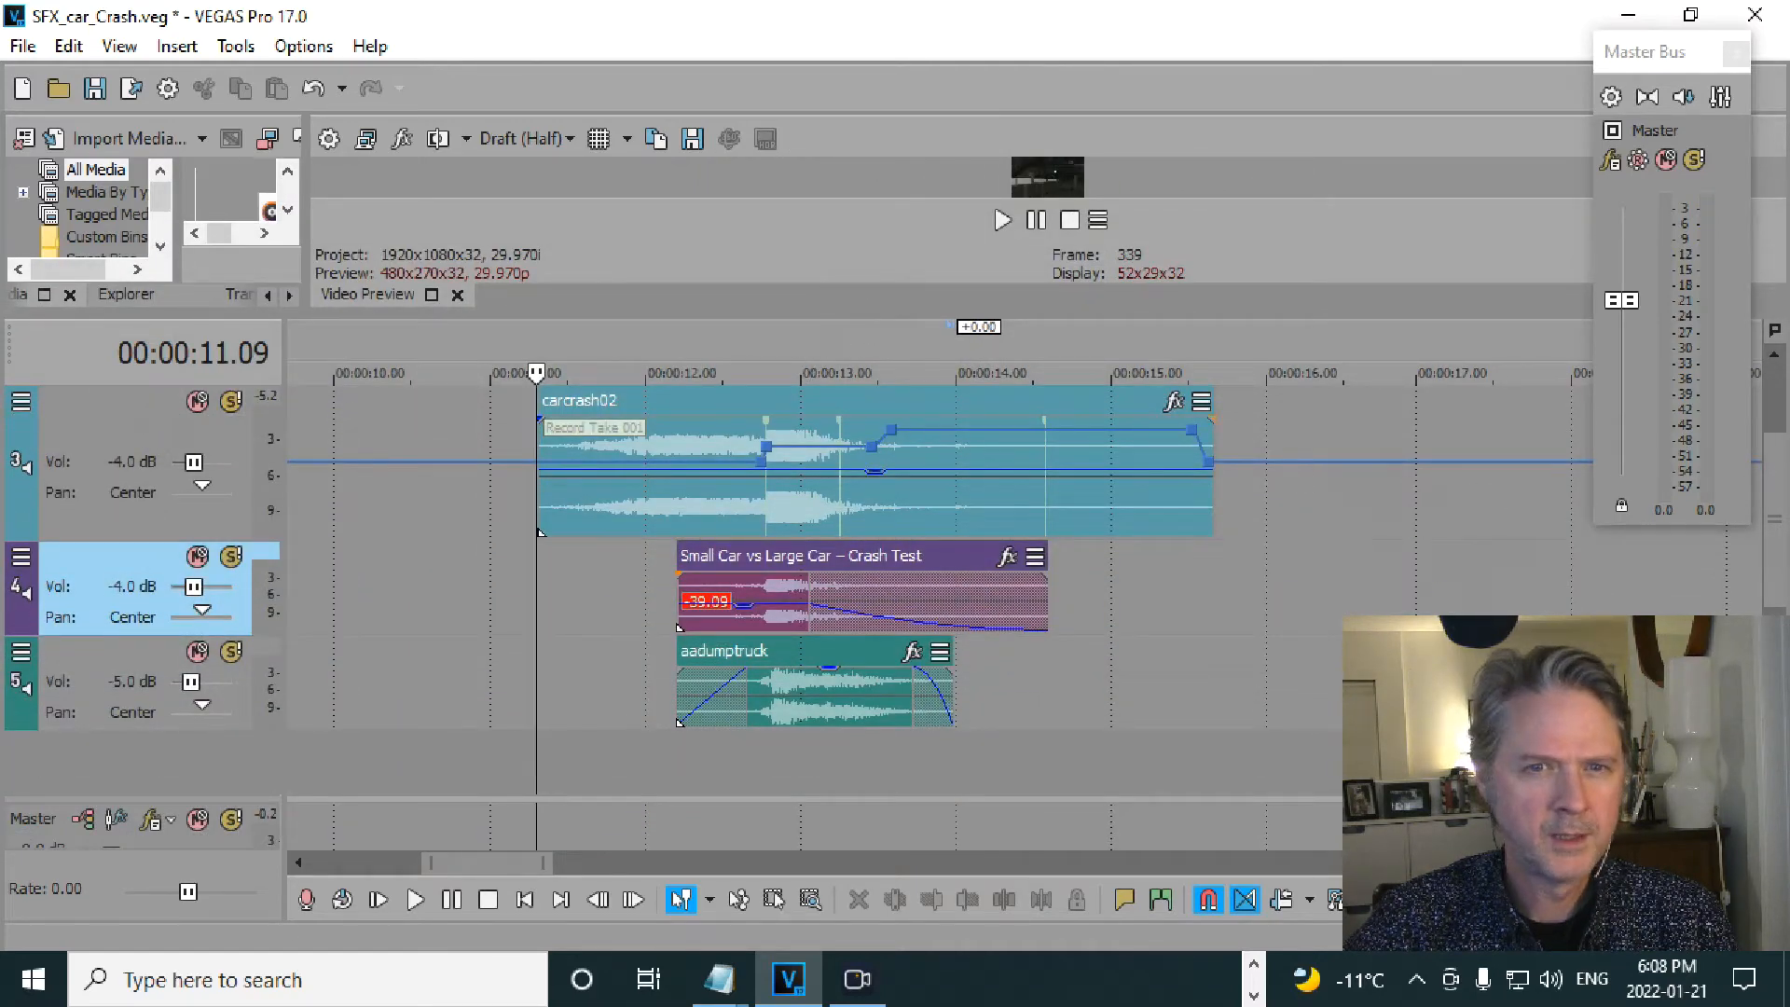
scroll(192, 588, "up", 3)
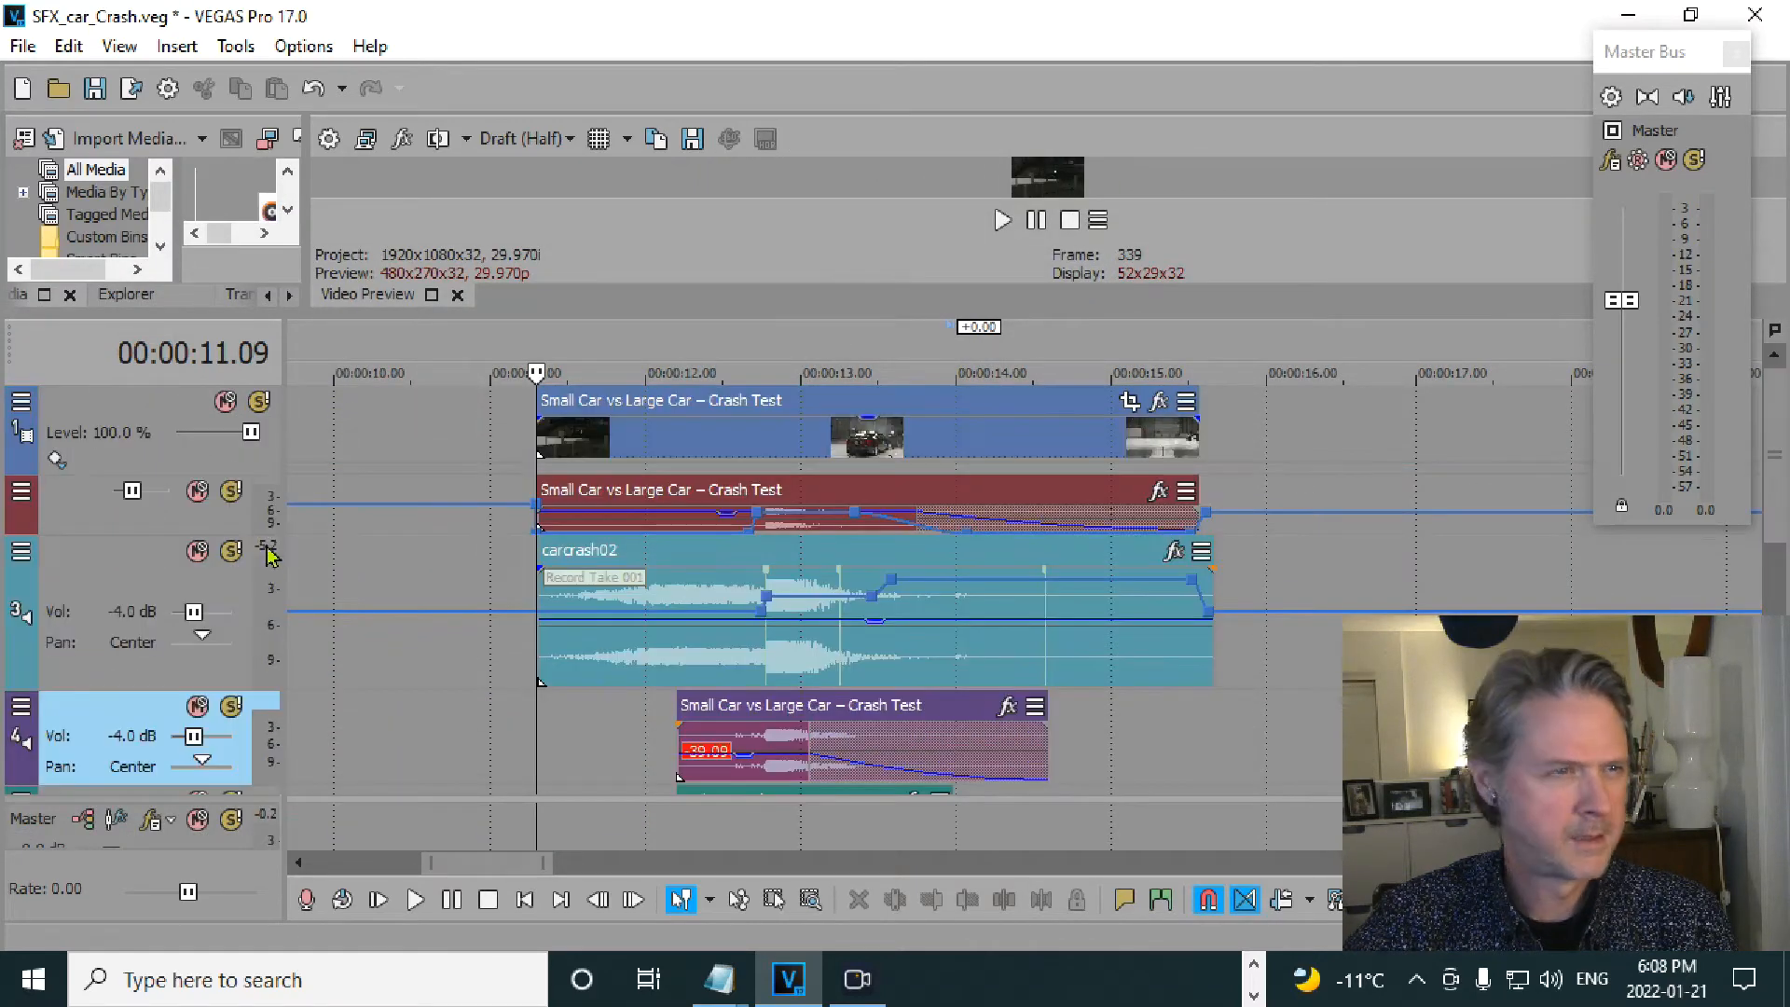
left_click(232, 491)
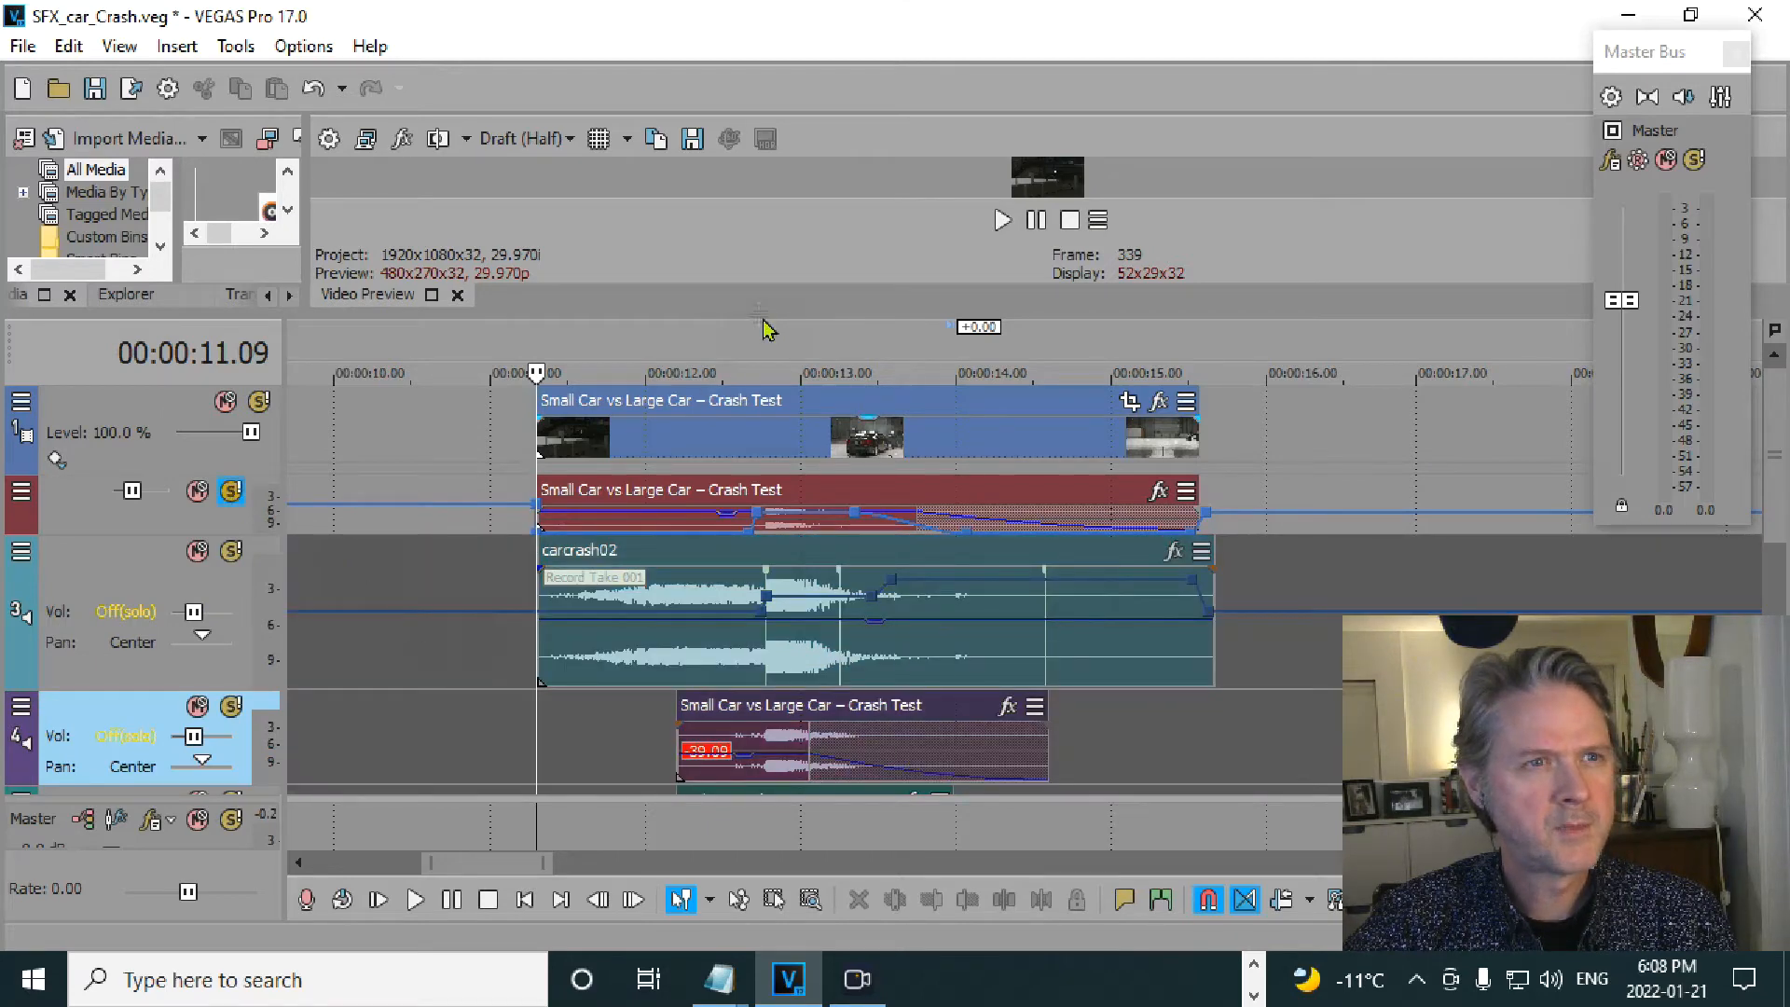
left_click_drag(755, 312, 759, 747)
key("space")
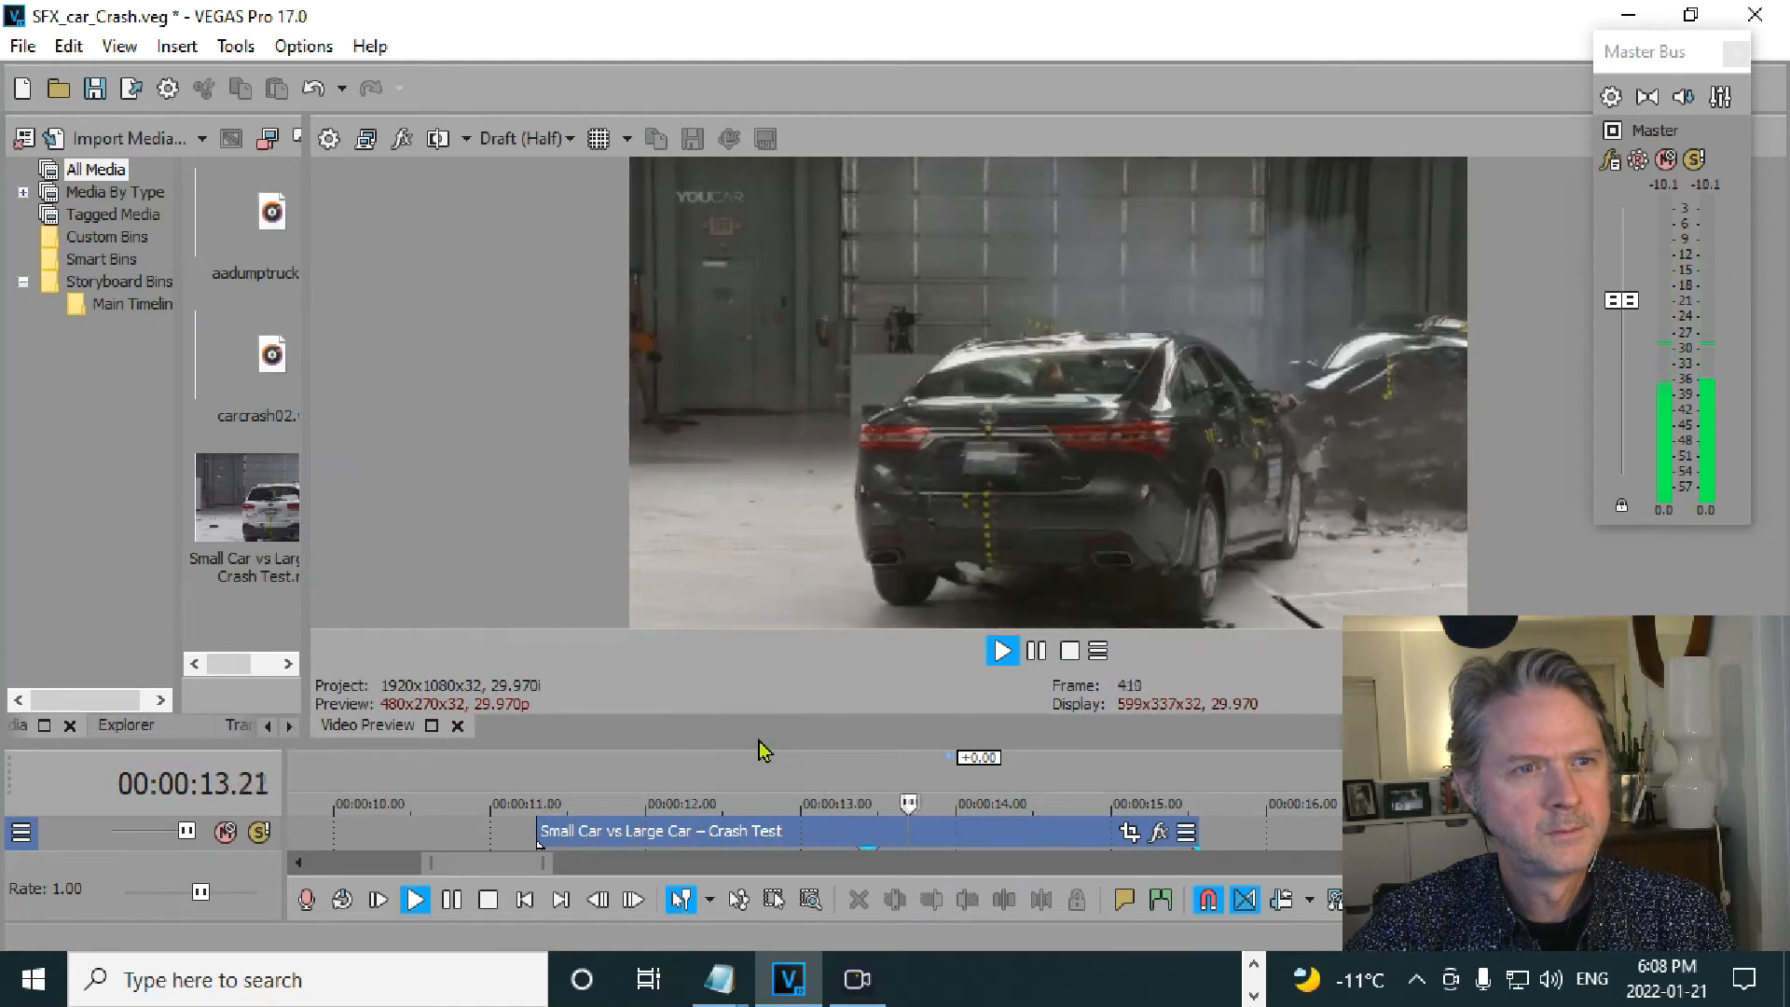
key("space")
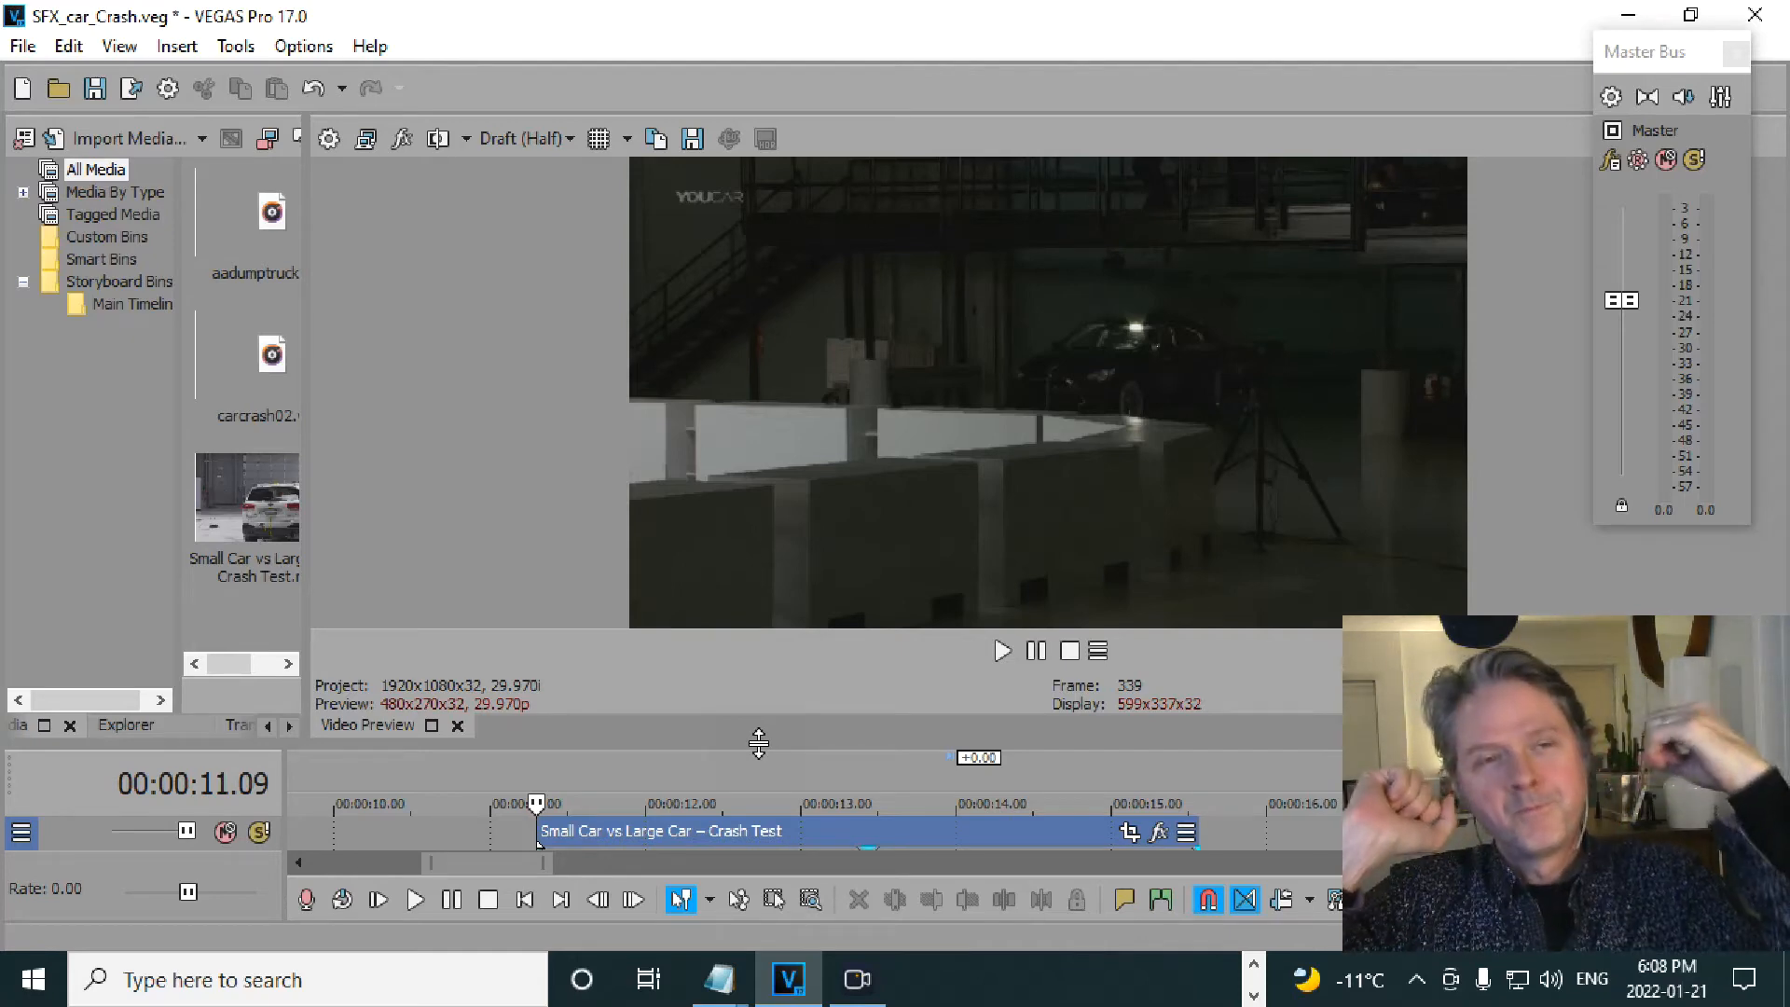
key("space")
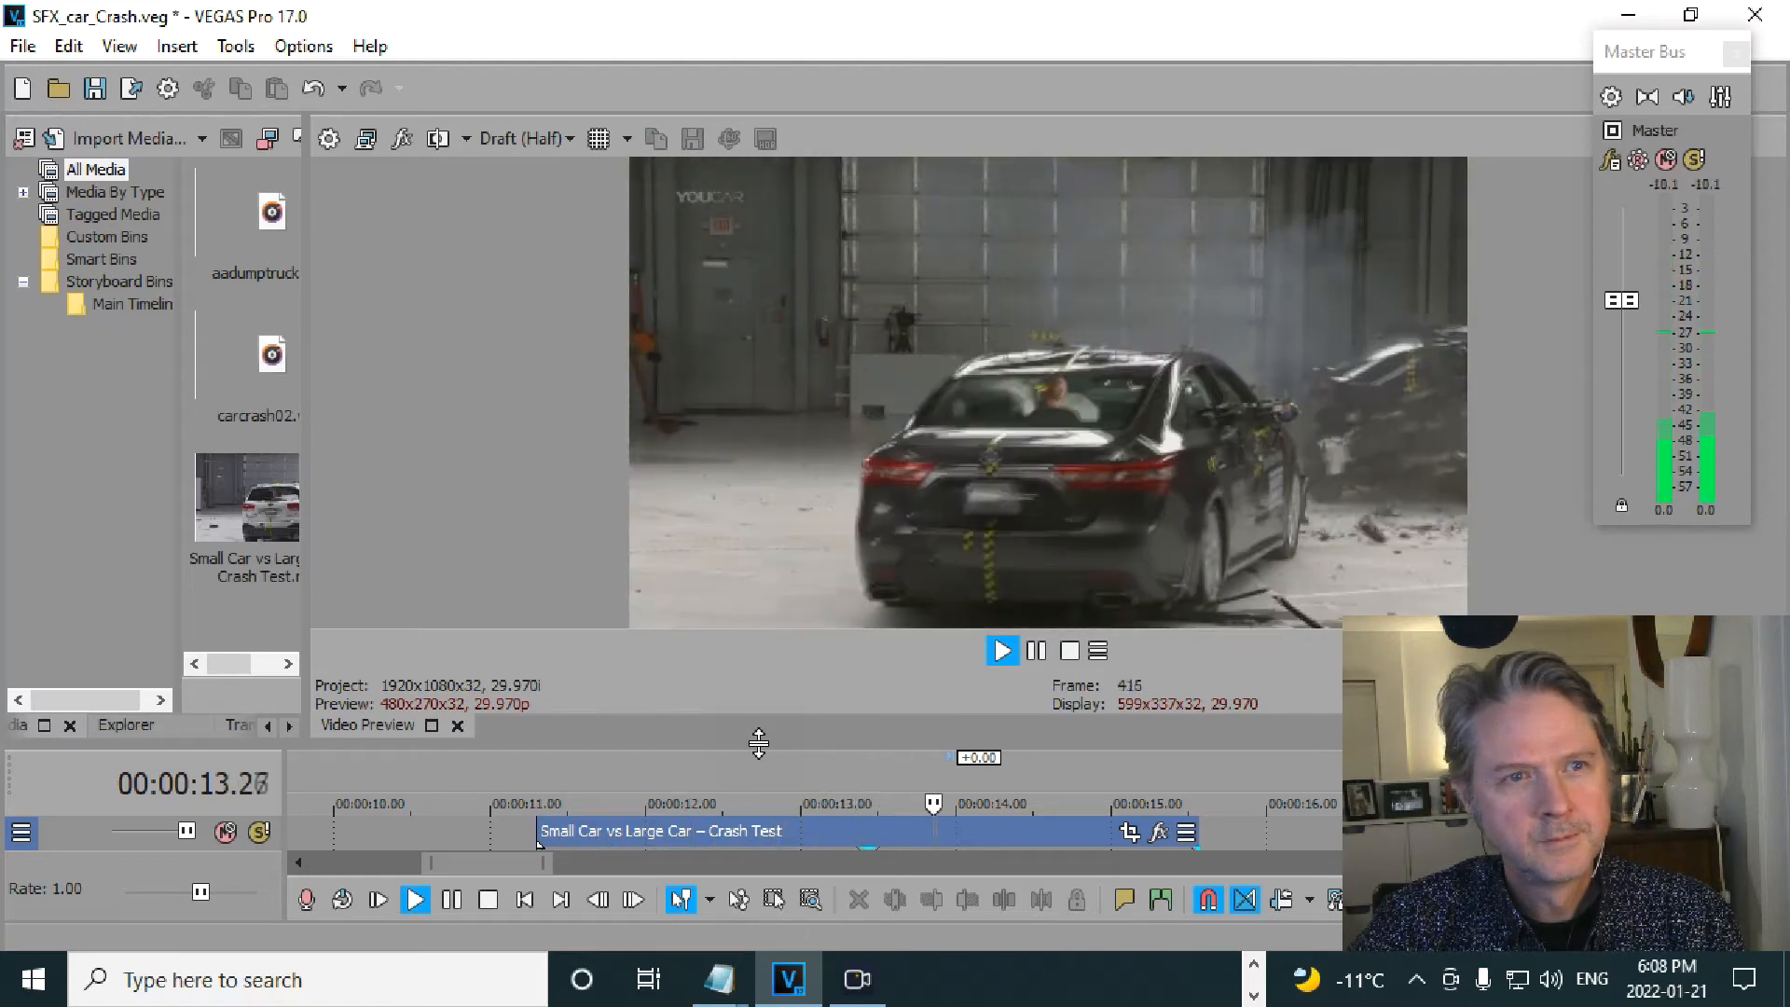
key("space")
- Shrink the video preview to reveal the tracks and take the original audio on track 2 out of solo
left_click_drag(758, 743, 769, 368)
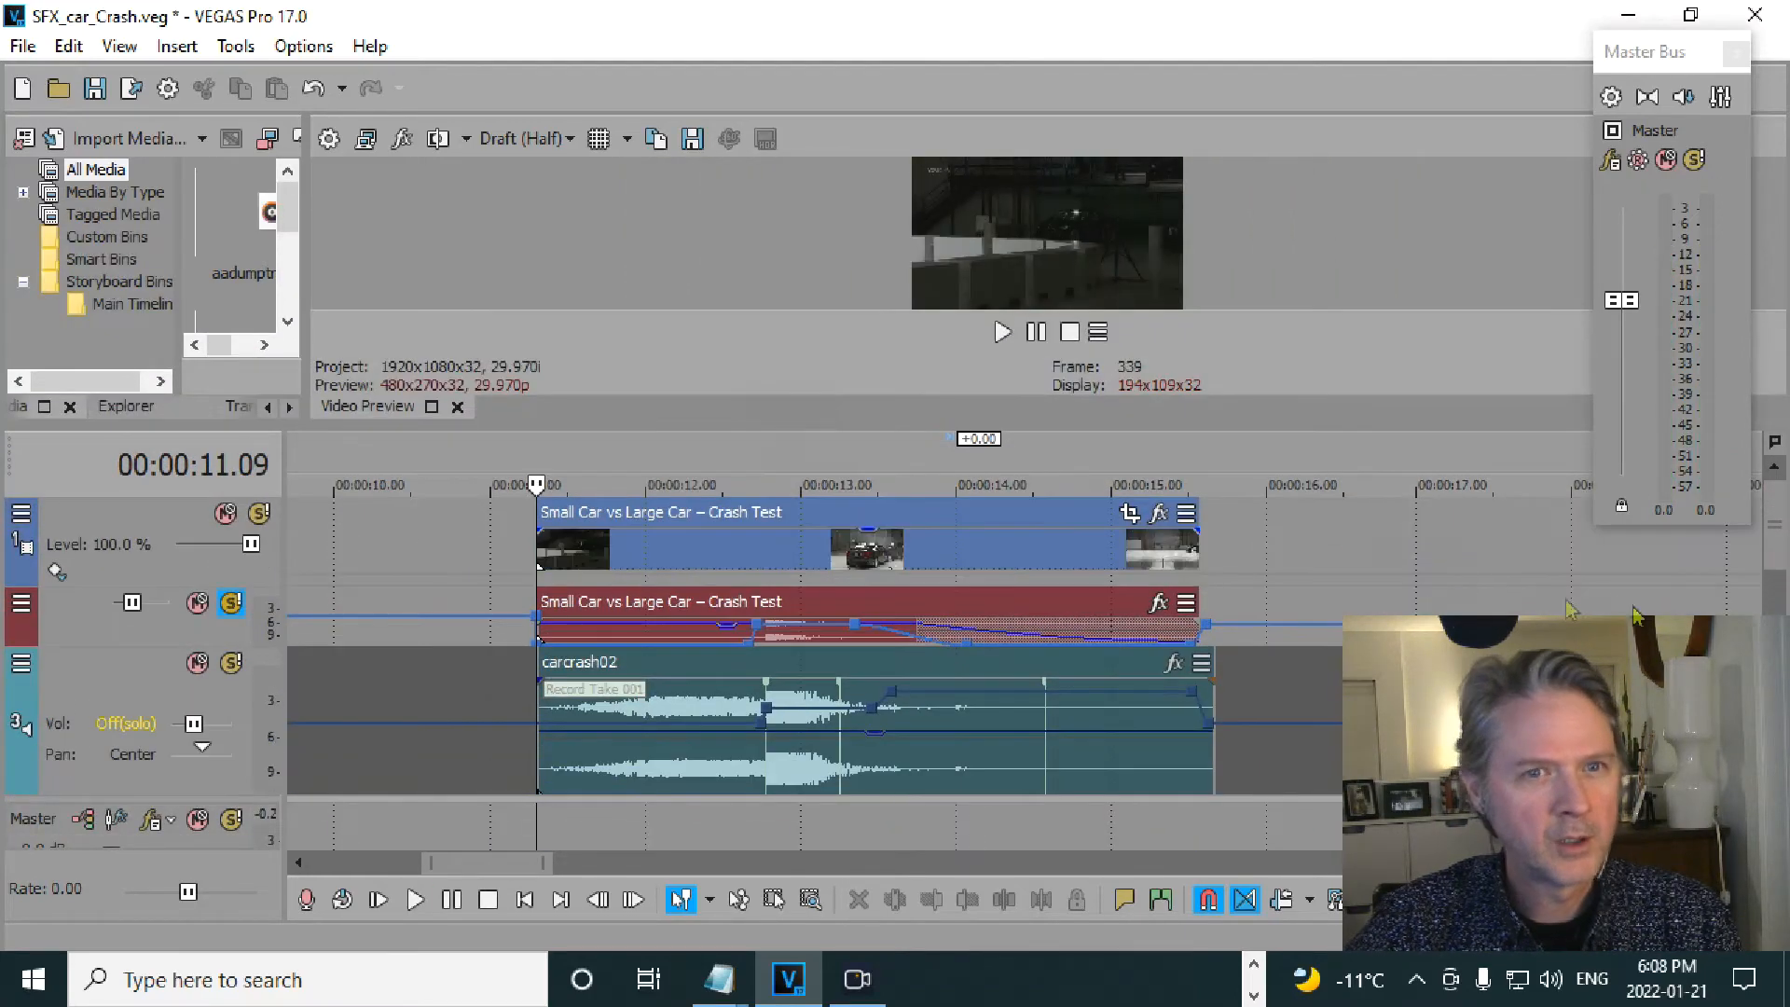
left_click(230, 602)
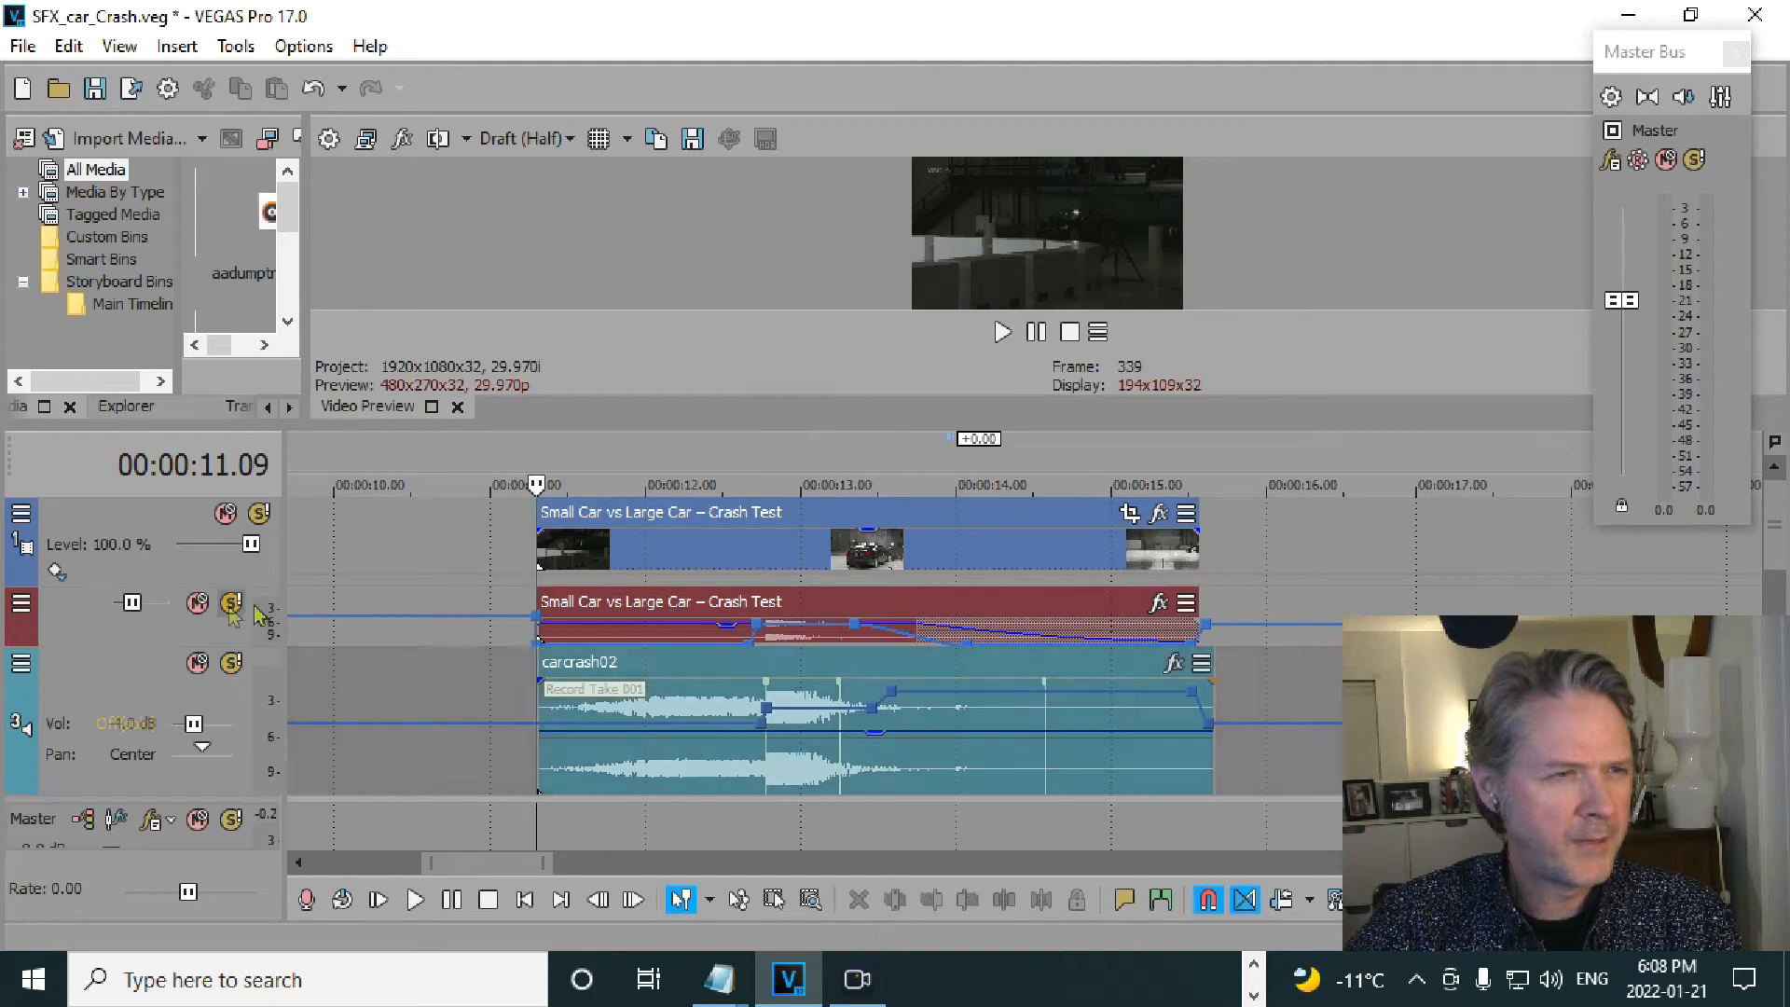
- Enlarge the video preview and play the full layered crash mix once from 00:00:11.09
left_click_drag(732, 425, 714, 859)
key("space")
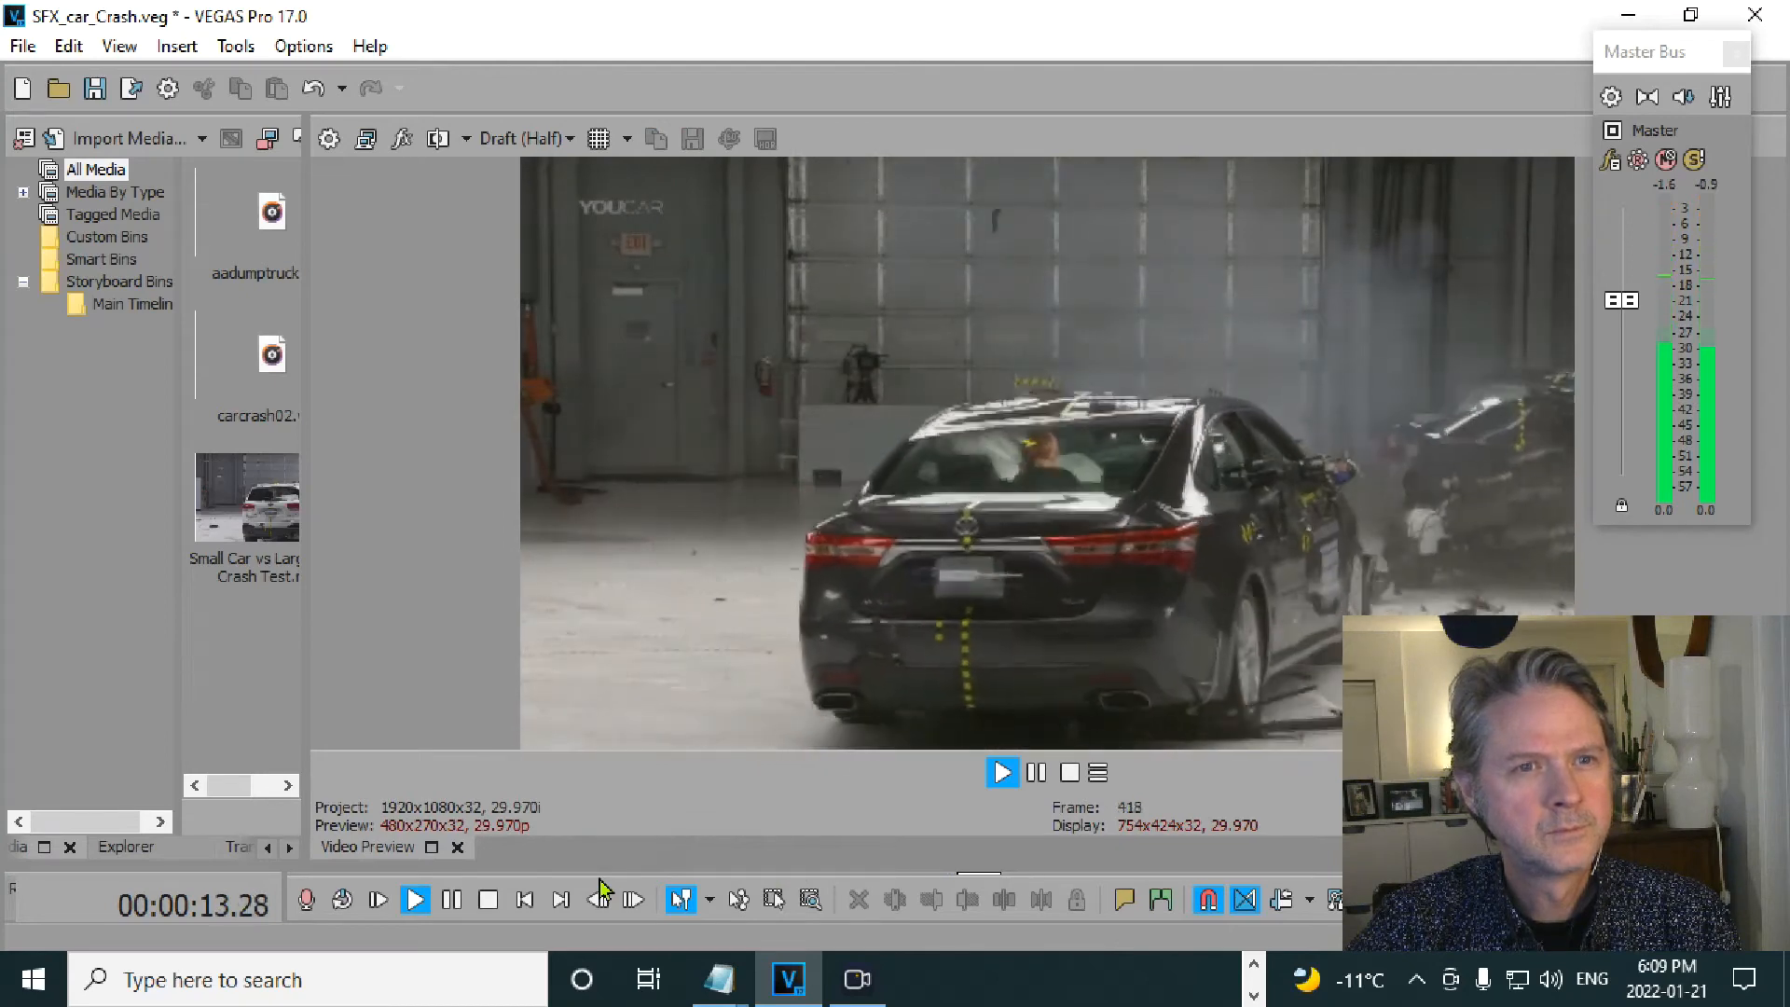
key("space")
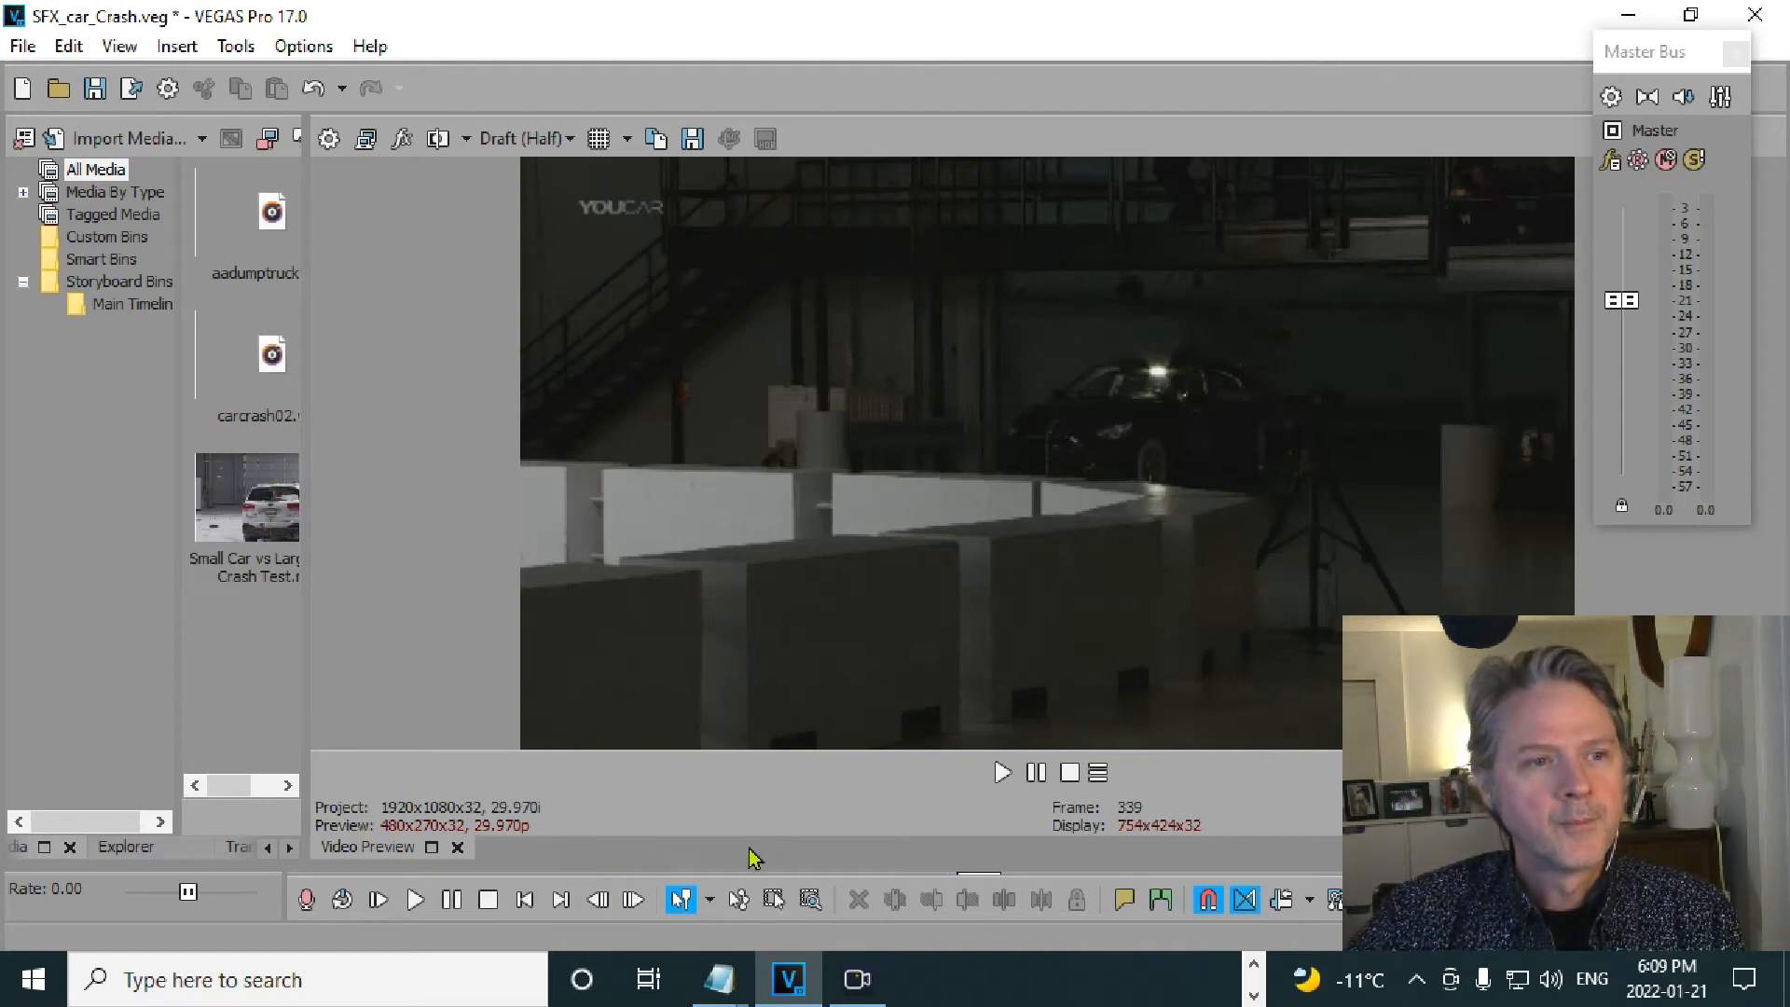
- Shrink the video preview to its minimum height to expose the lower audio tracks, and reposition the floating Master Bus window
left_click_drag(730, 869, 759, 651)
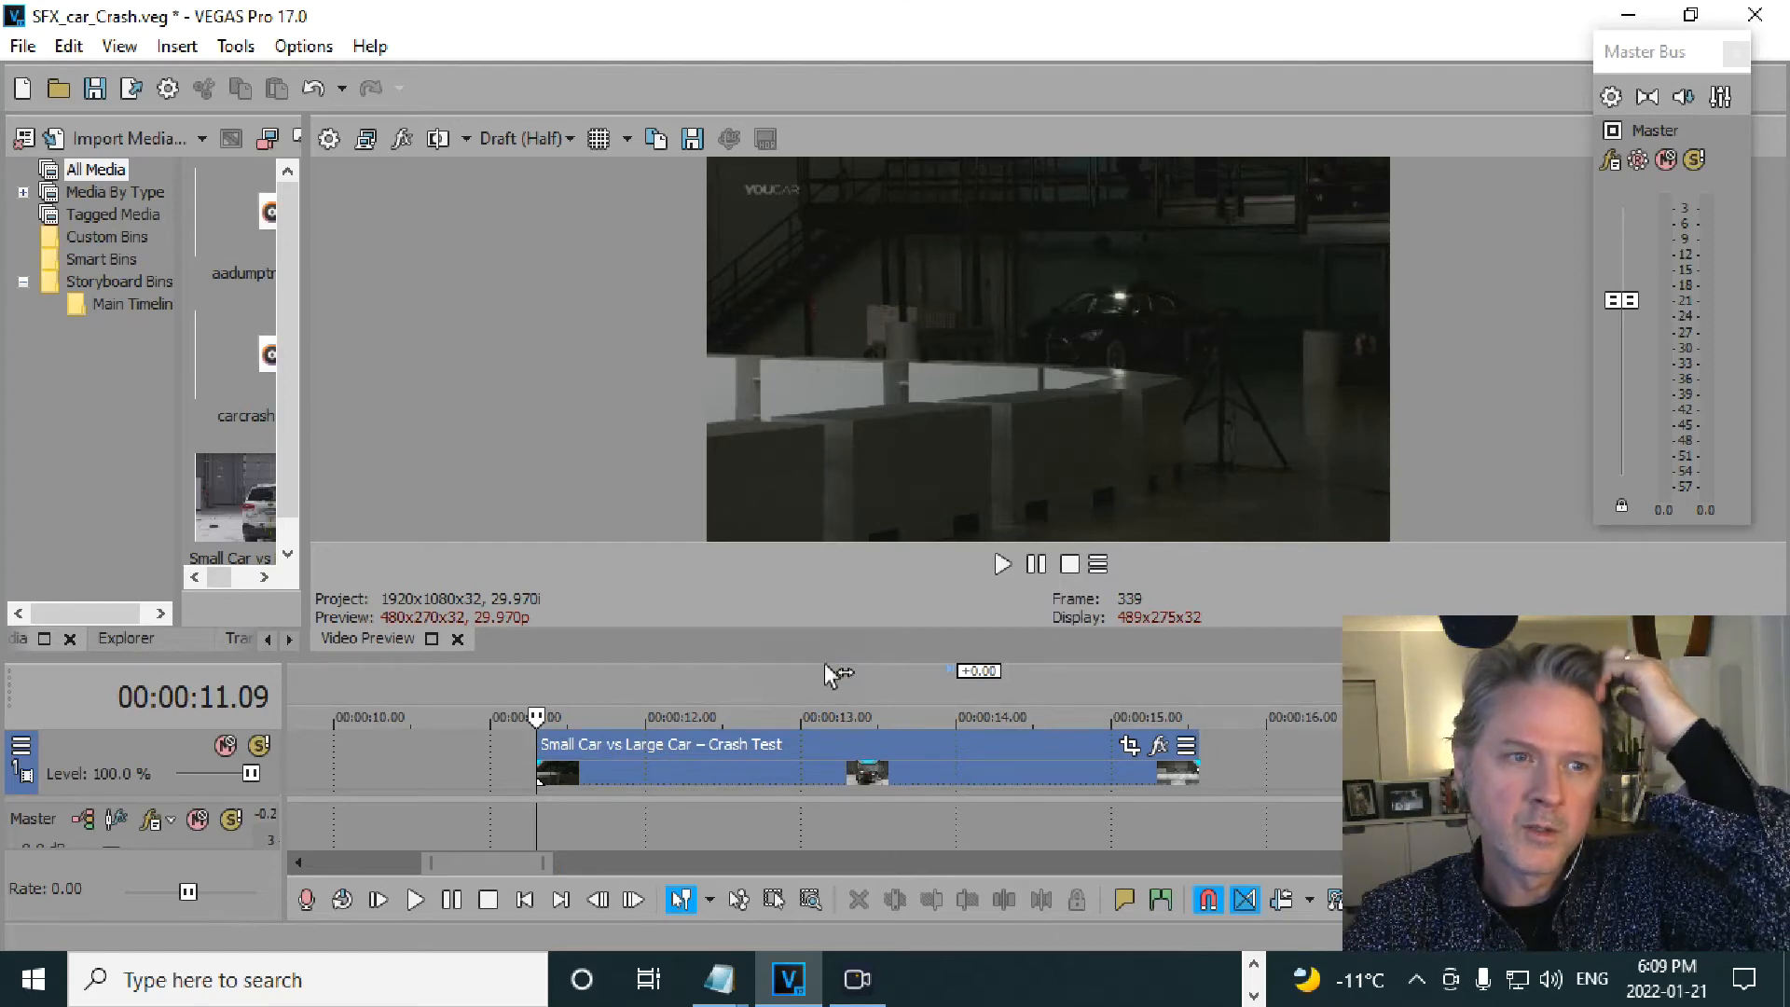
left_click_drag(823, 659, 878, 503)
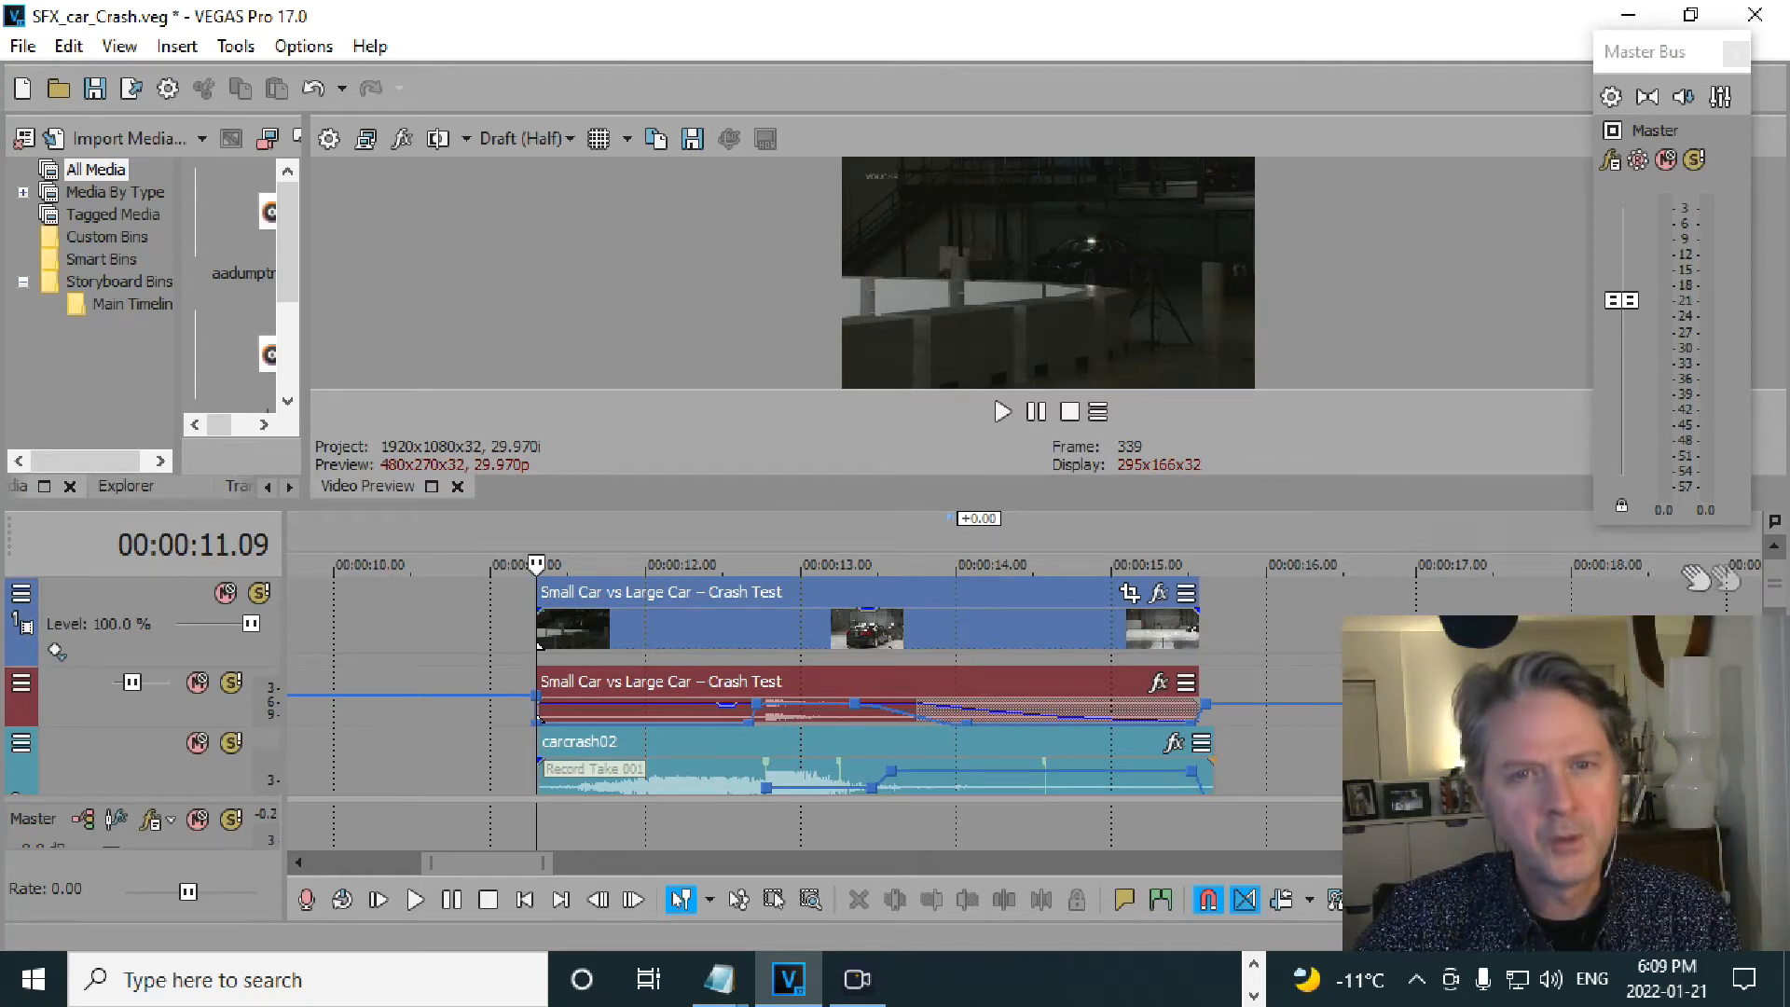
mouse_move(1769, 588)
left_mouse_down()
mouse_move(1774, 668)
mouse_move(1771, 593)
left_mouse_up()
left_click_drag(1132, 506, 1144, 269)
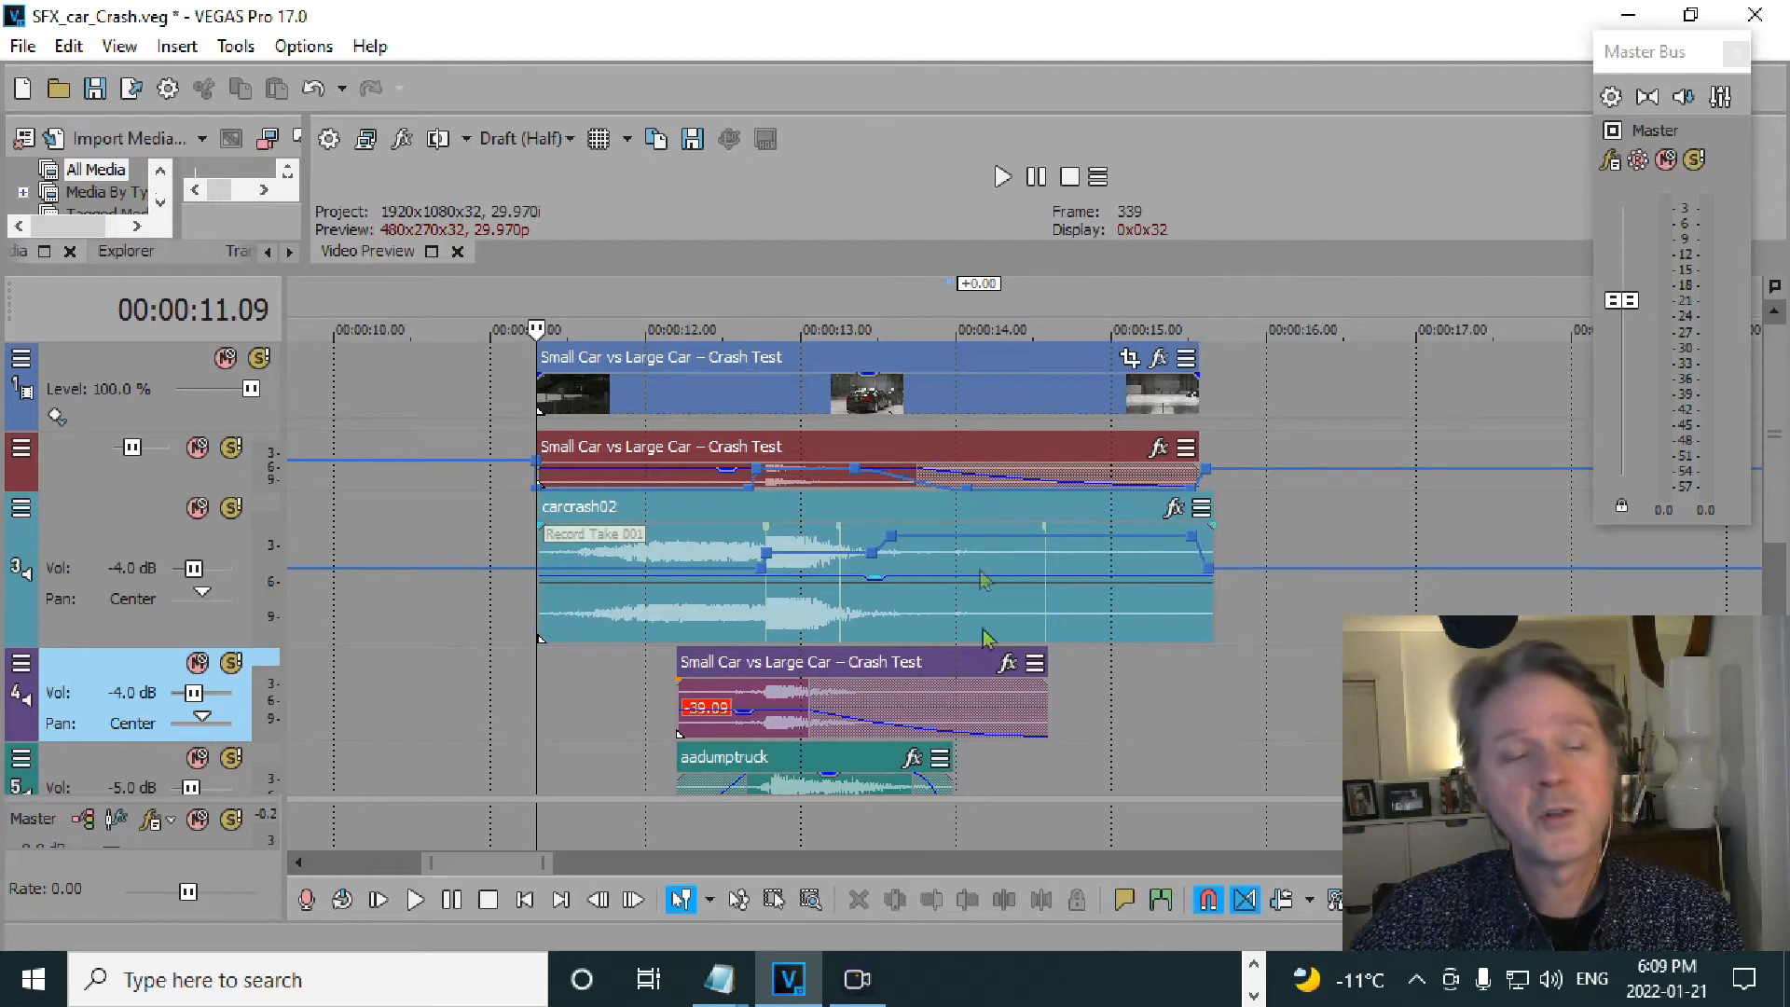
left_click_drag(1648, 54, 1574, 30)
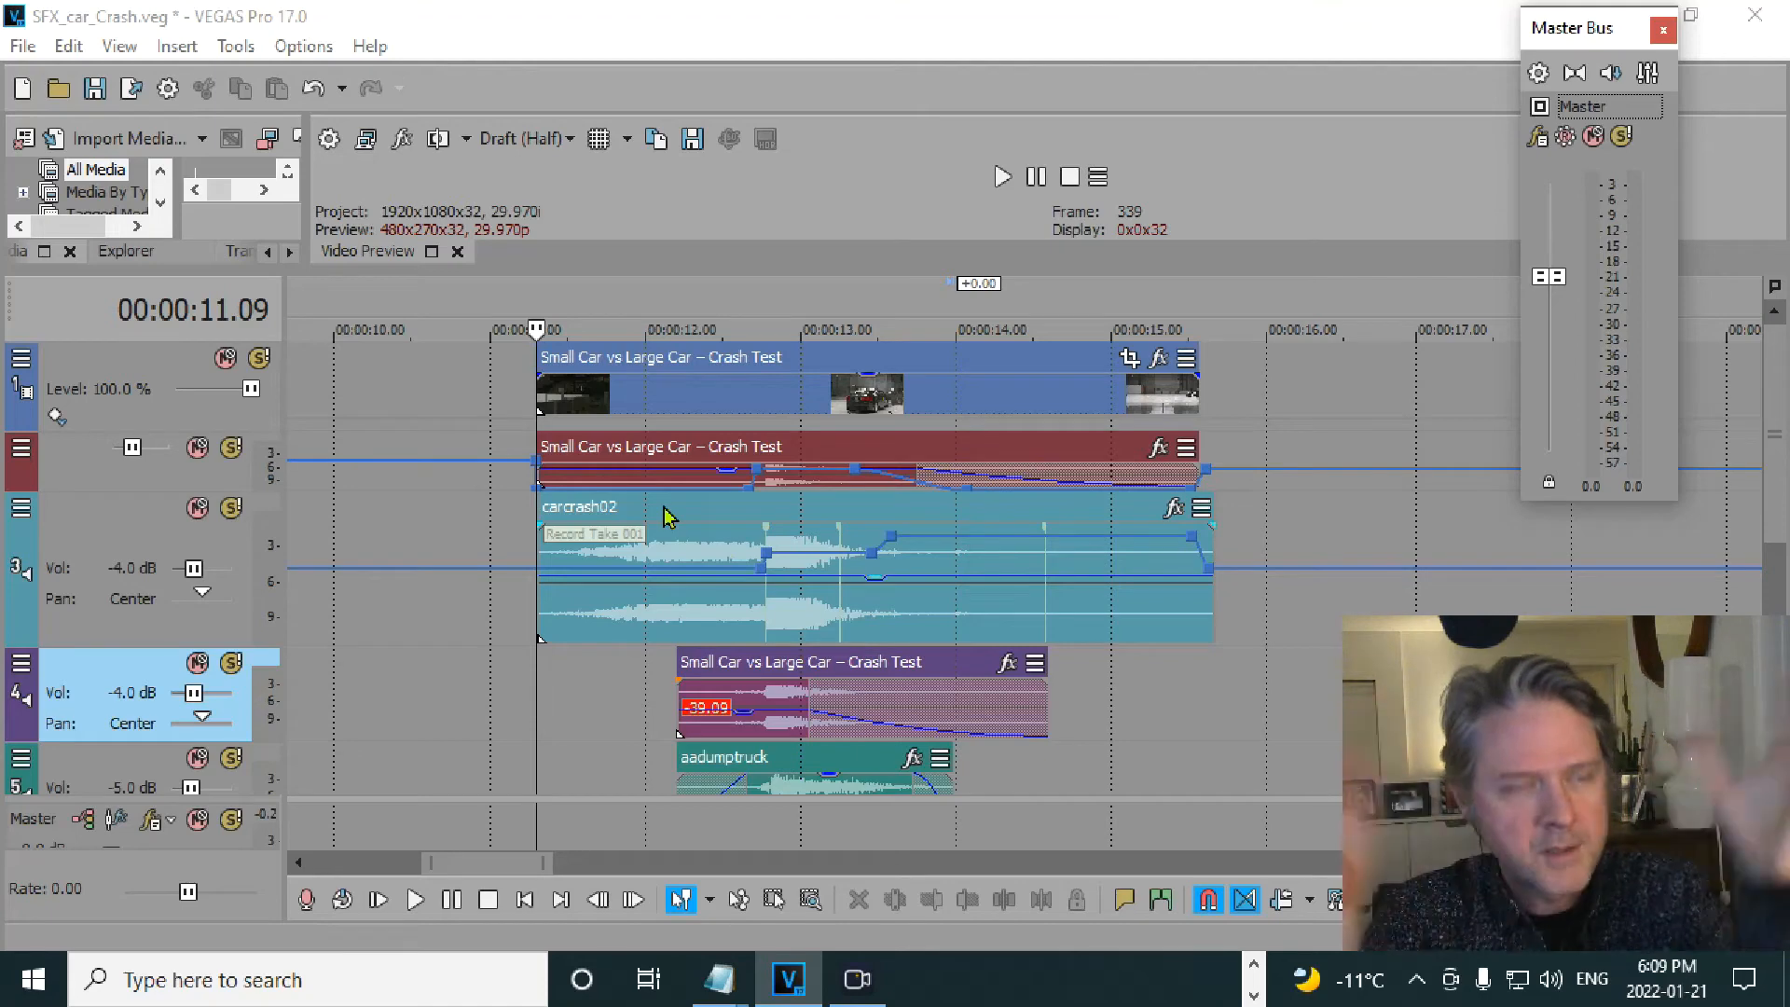
- Solo the carcrash02 audio on track 3 and play it from the start of the impact
left_click(715, 525)
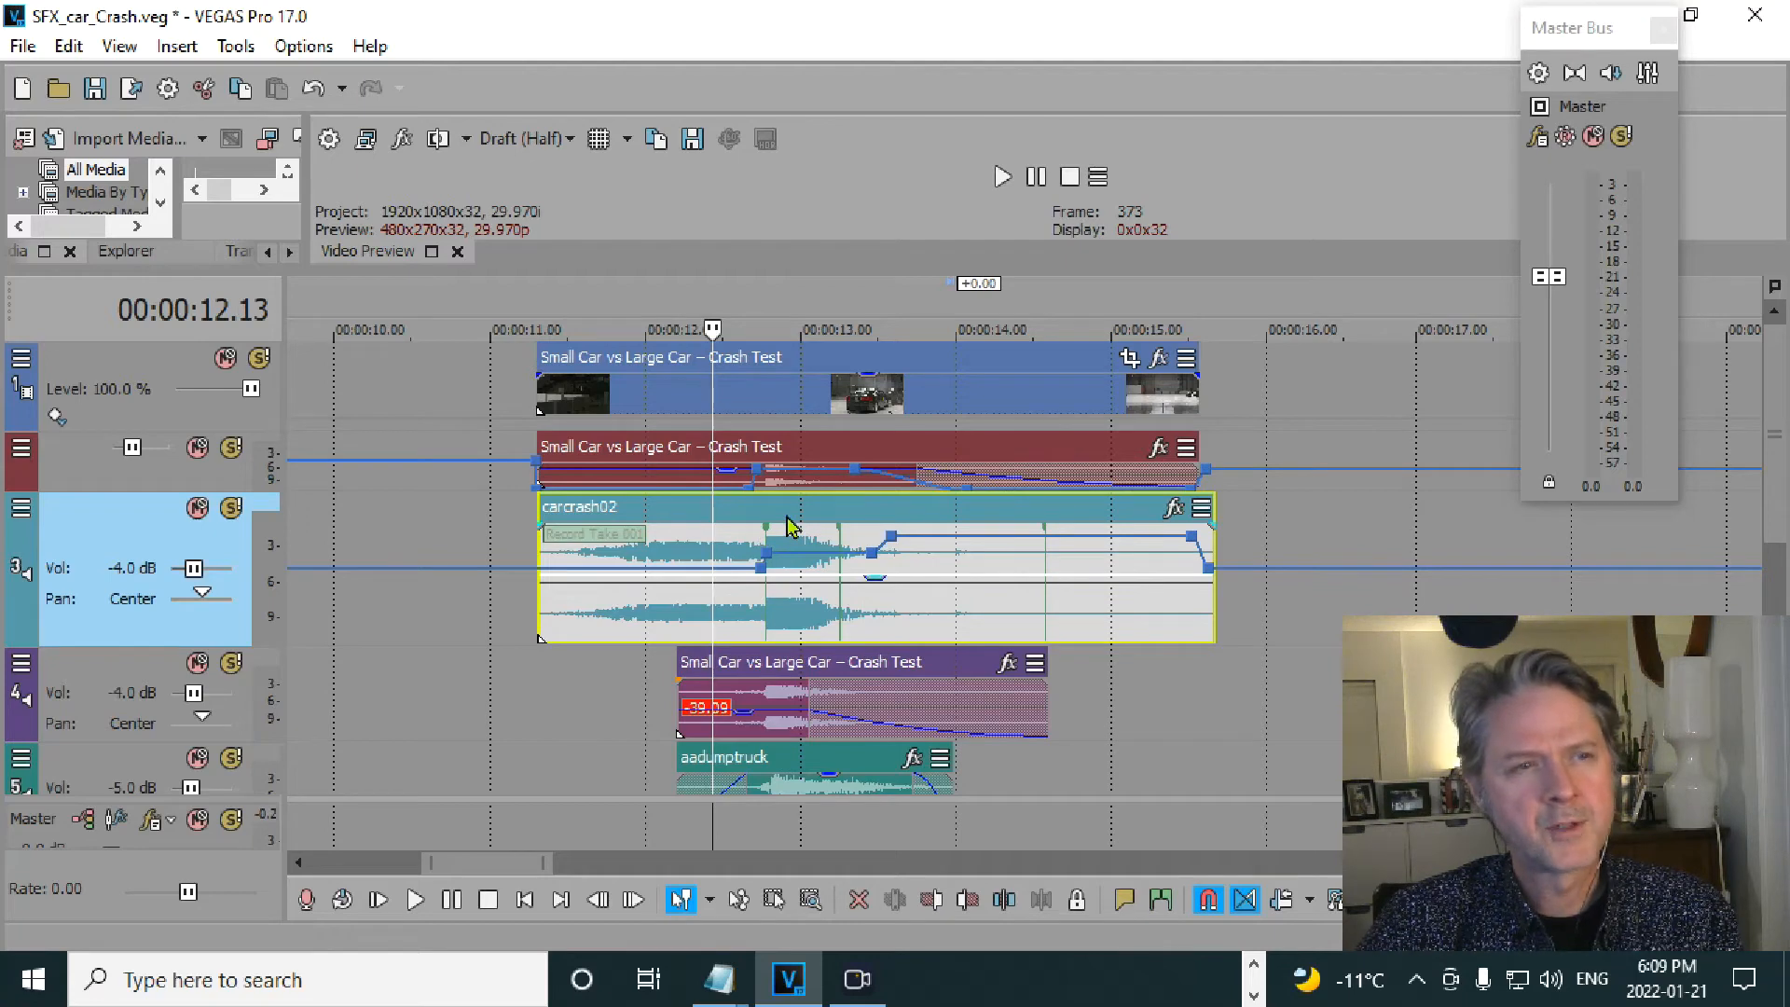
left_click(232, 511)
left_click(764, 606)
key("space")
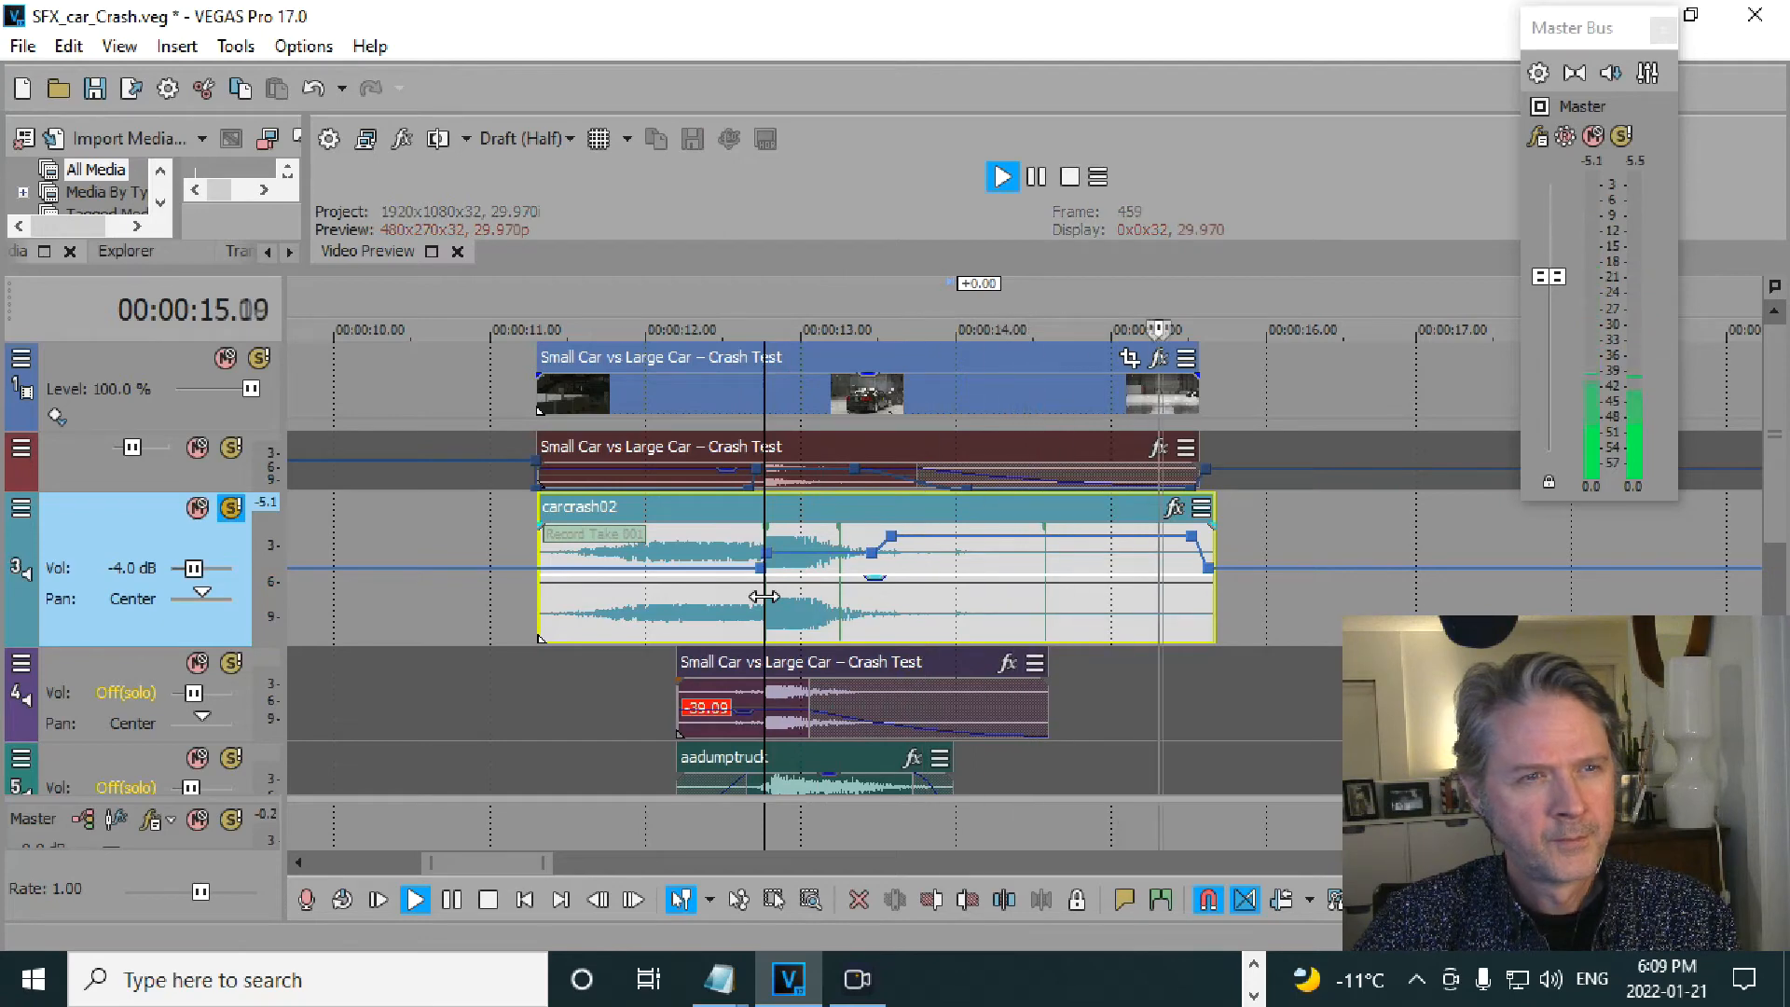
key("space")
- Play the soloed carcrash02 audio from 00:00:11.16, ahead of the skid, through the impact
left_click(612, 606)
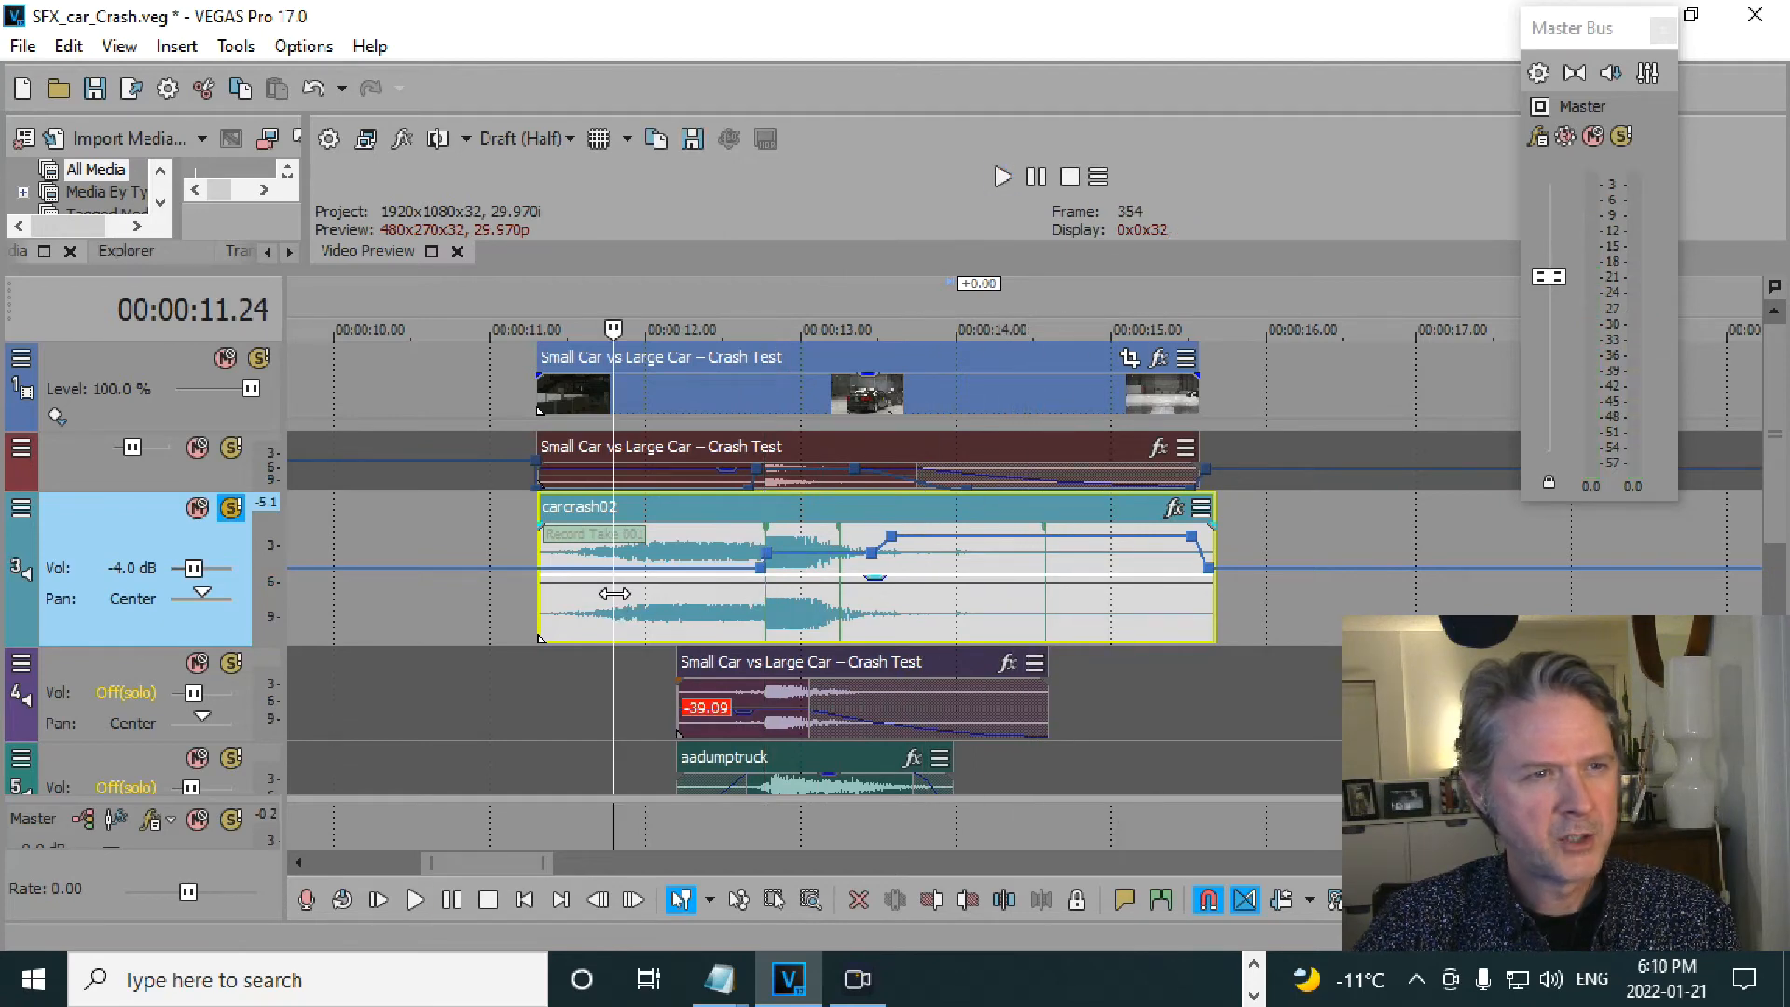
left_click(767, 611)
left_click(572, 613)
key("space")
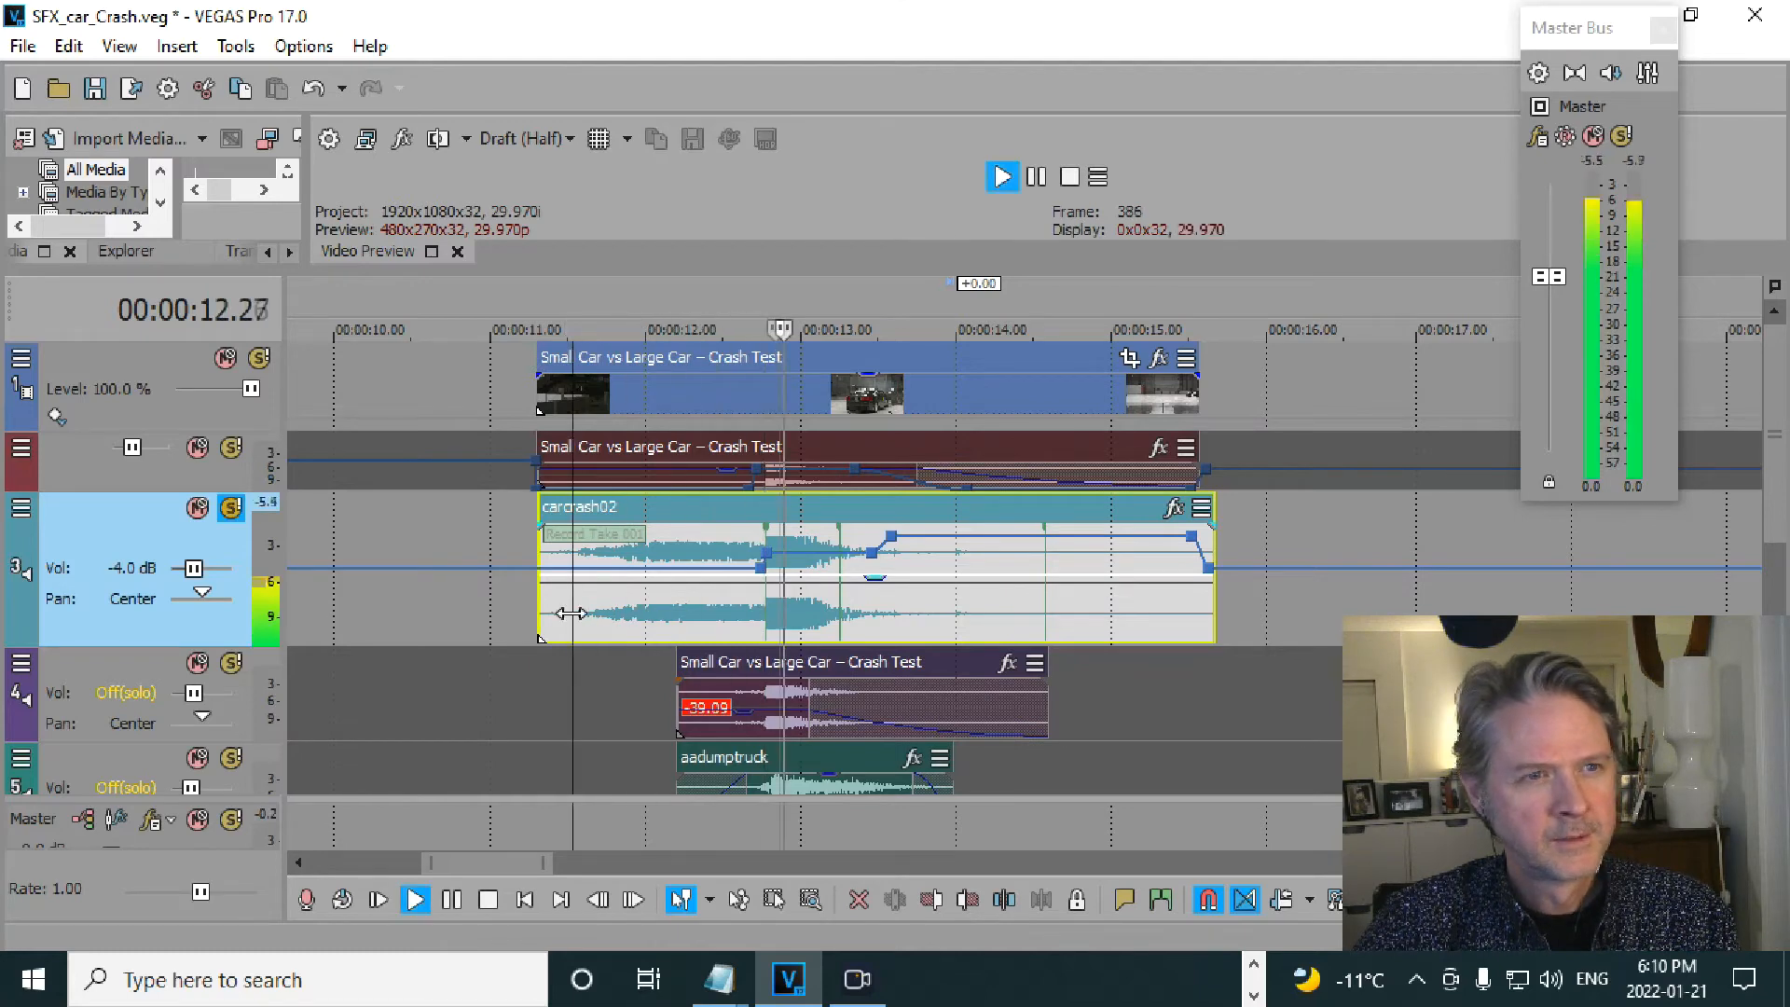
key("space")
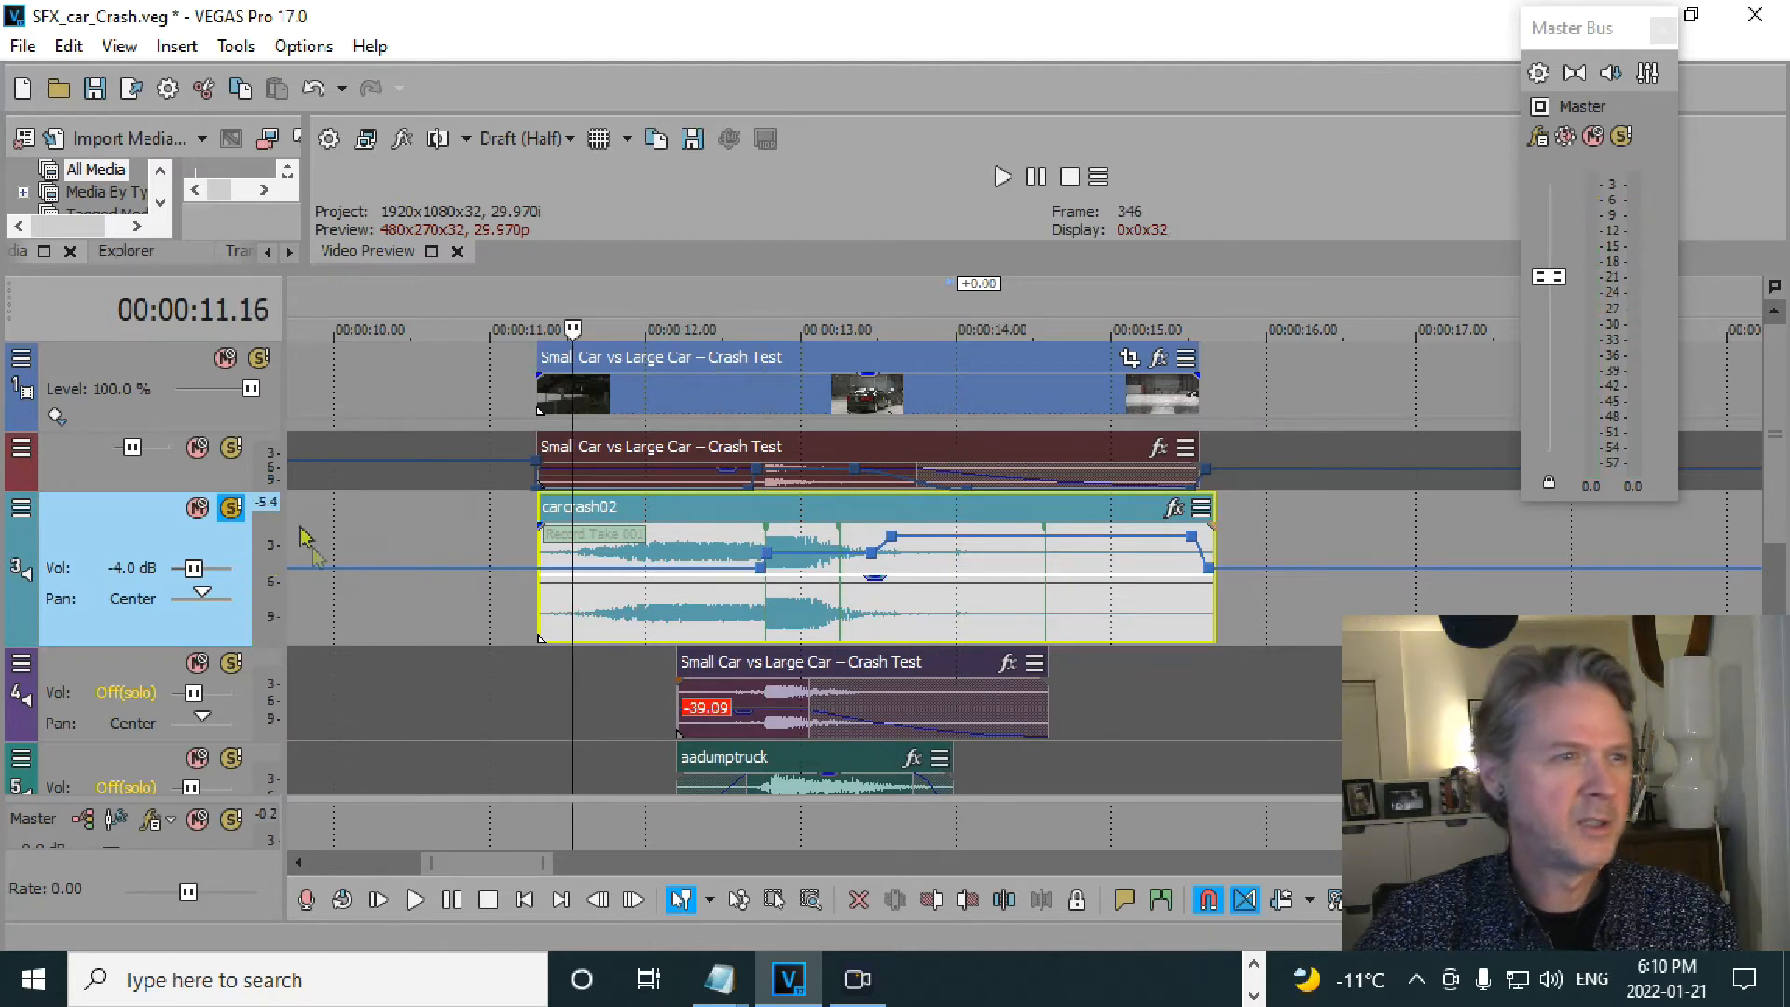
- Take track 3 out of solo and play the full layered mix from 00:00:11.09
left_click(230, 507)
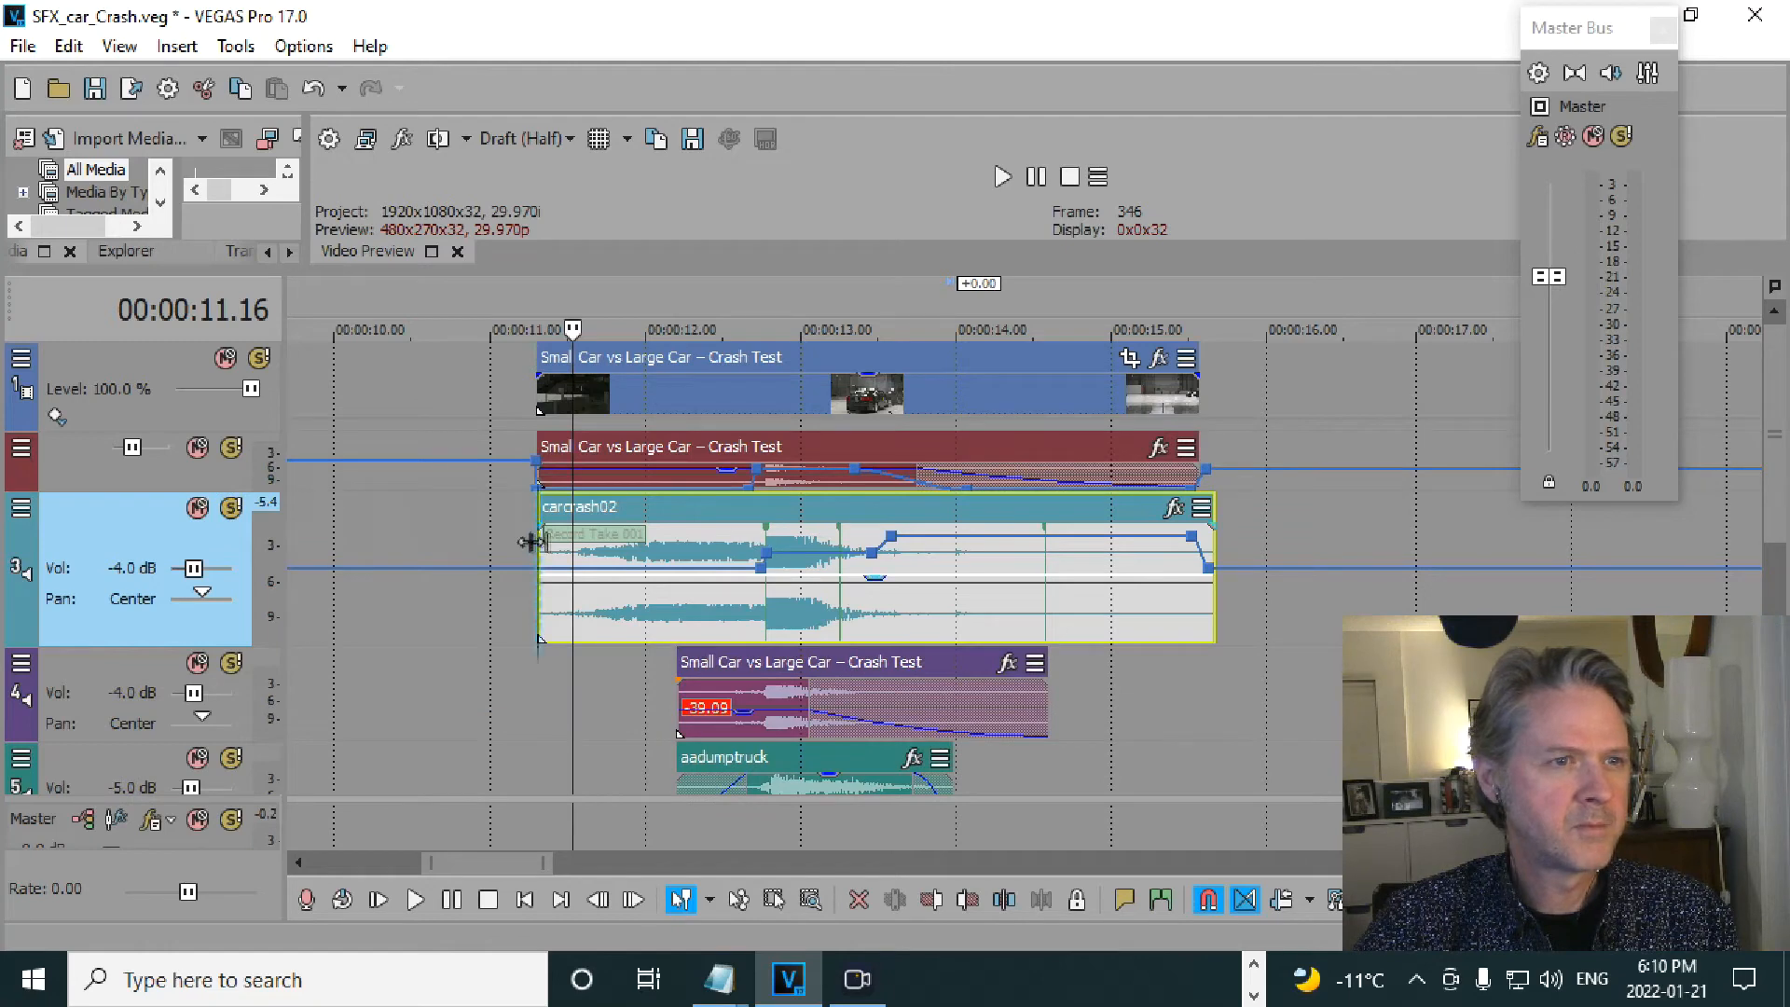
key("space")
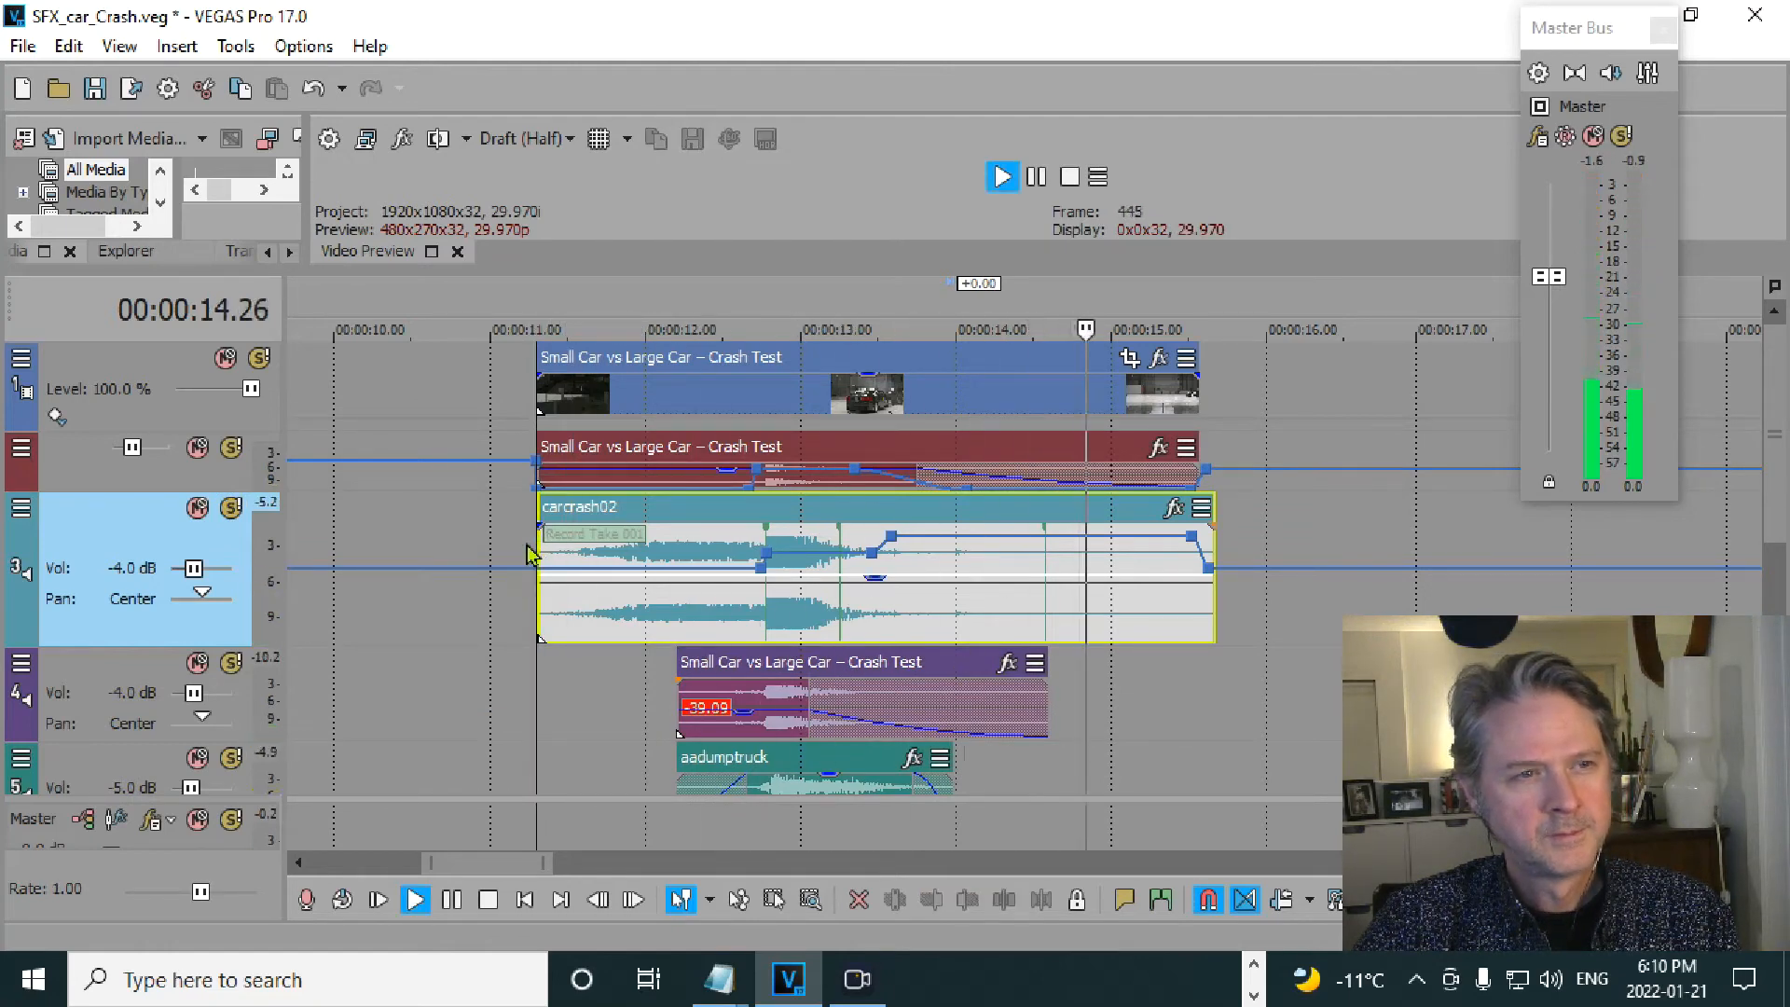
key("space")
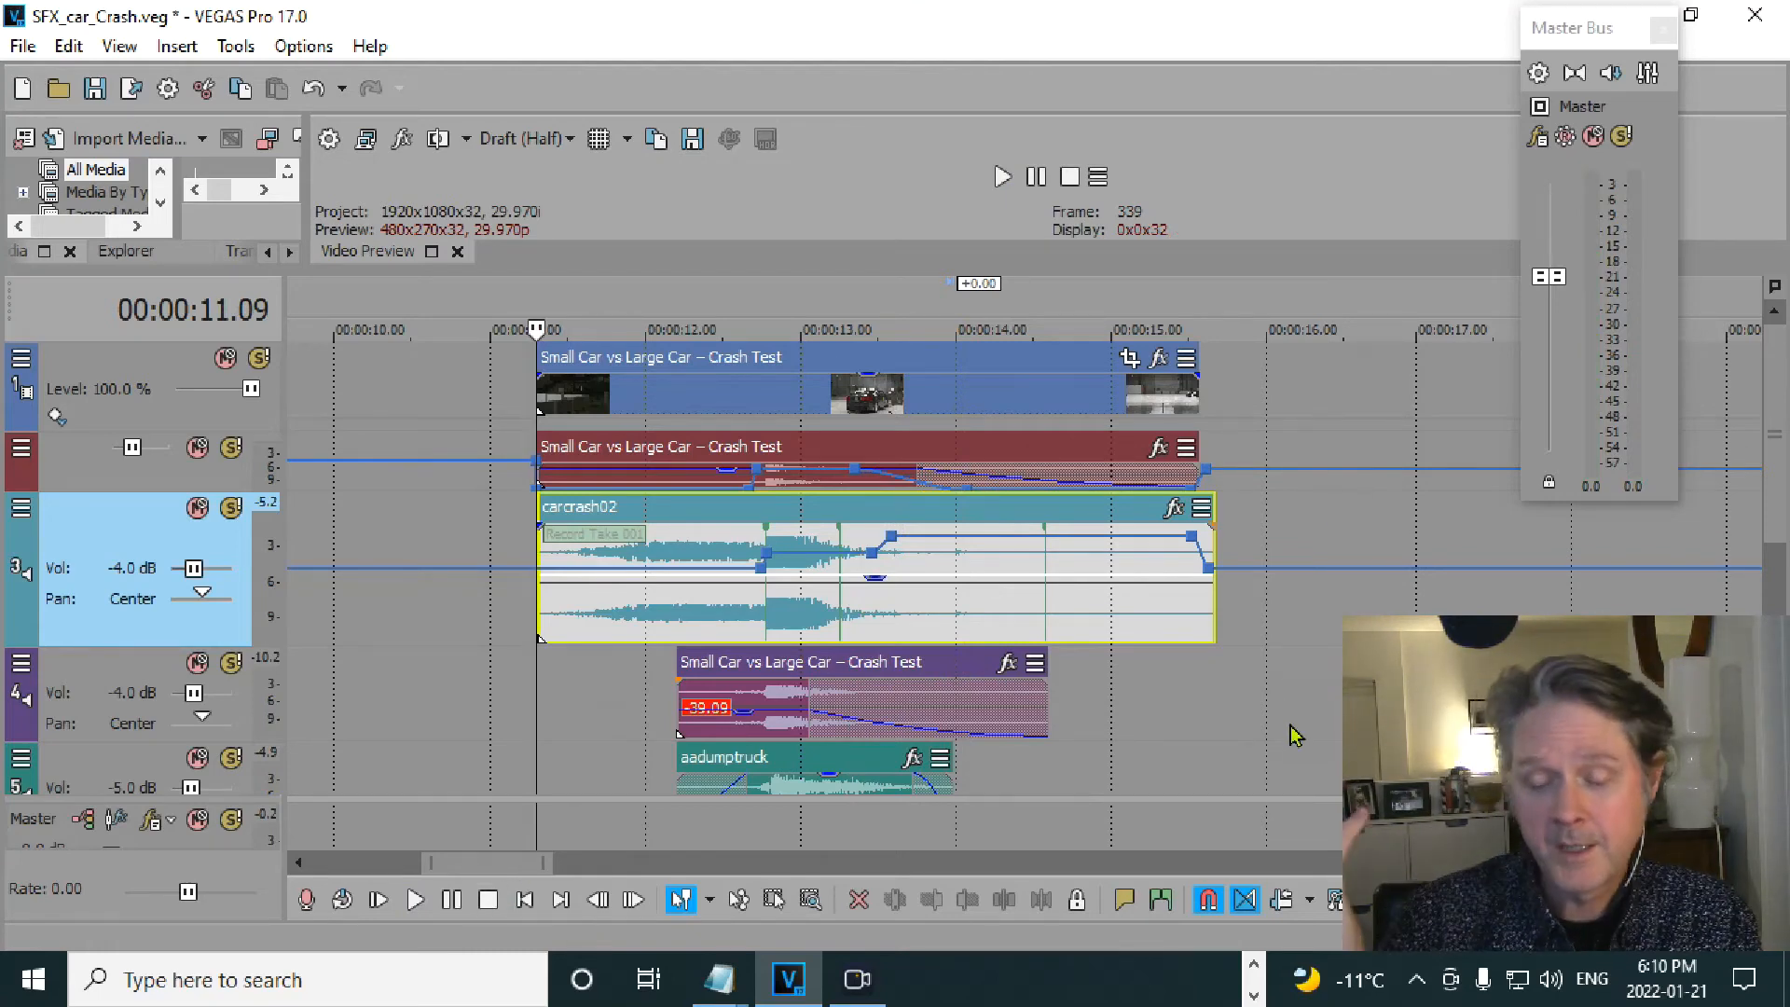
- Reduce the height of track 3 so all five tracks fit, and place the playhead at 00:00:14.00
scroll(1051, 685, "down", 3)
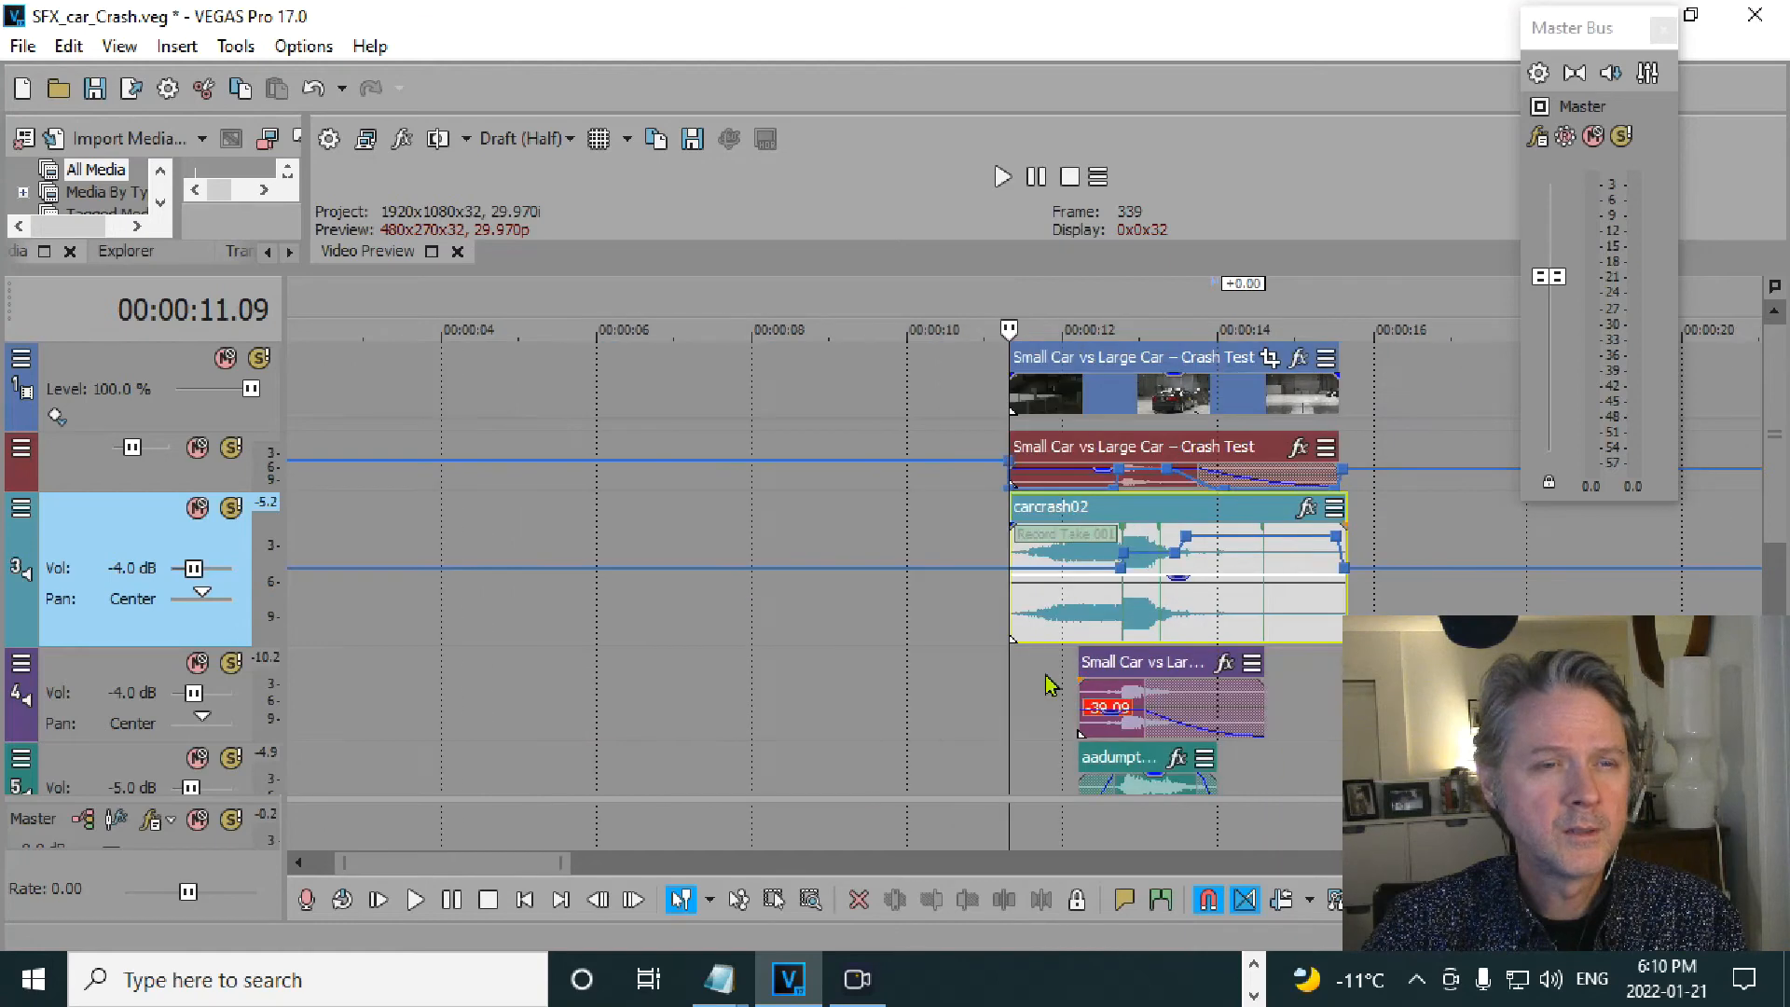
left_click_drag(224, 641, 228, 587)
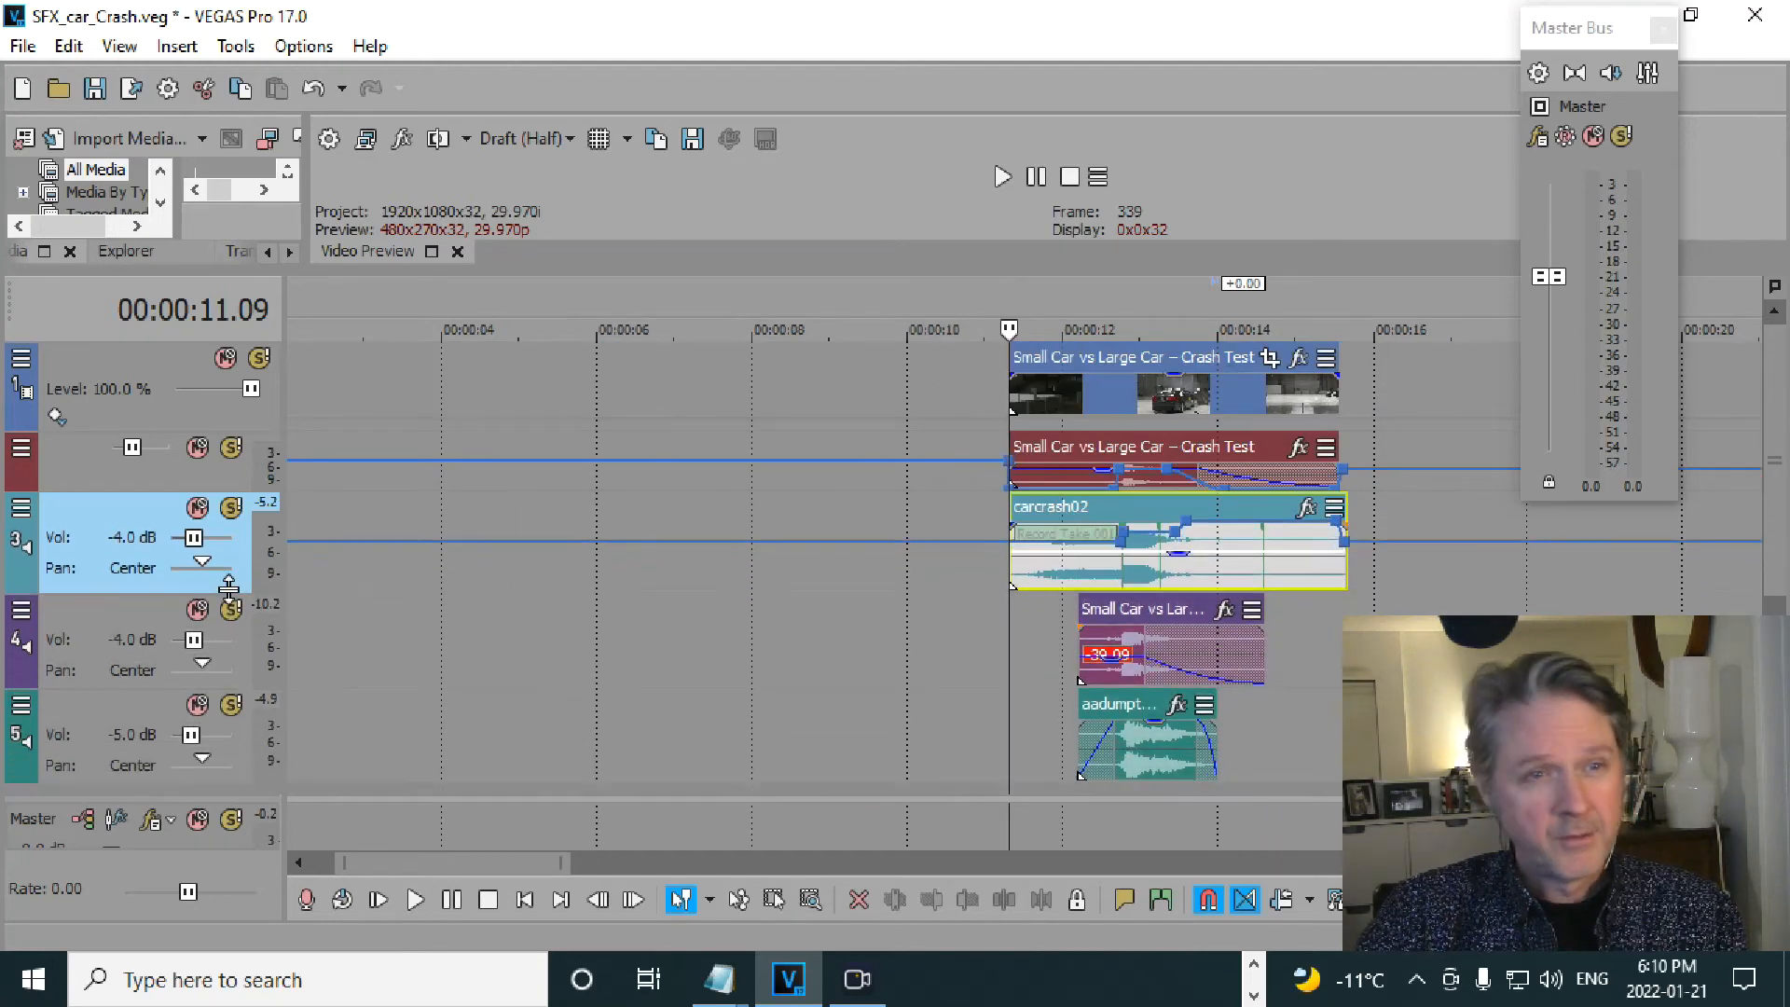
left_click(1217, 590)
scroll(1217, 596, "up", 3)
scroll(1219, 599, "up", 1)
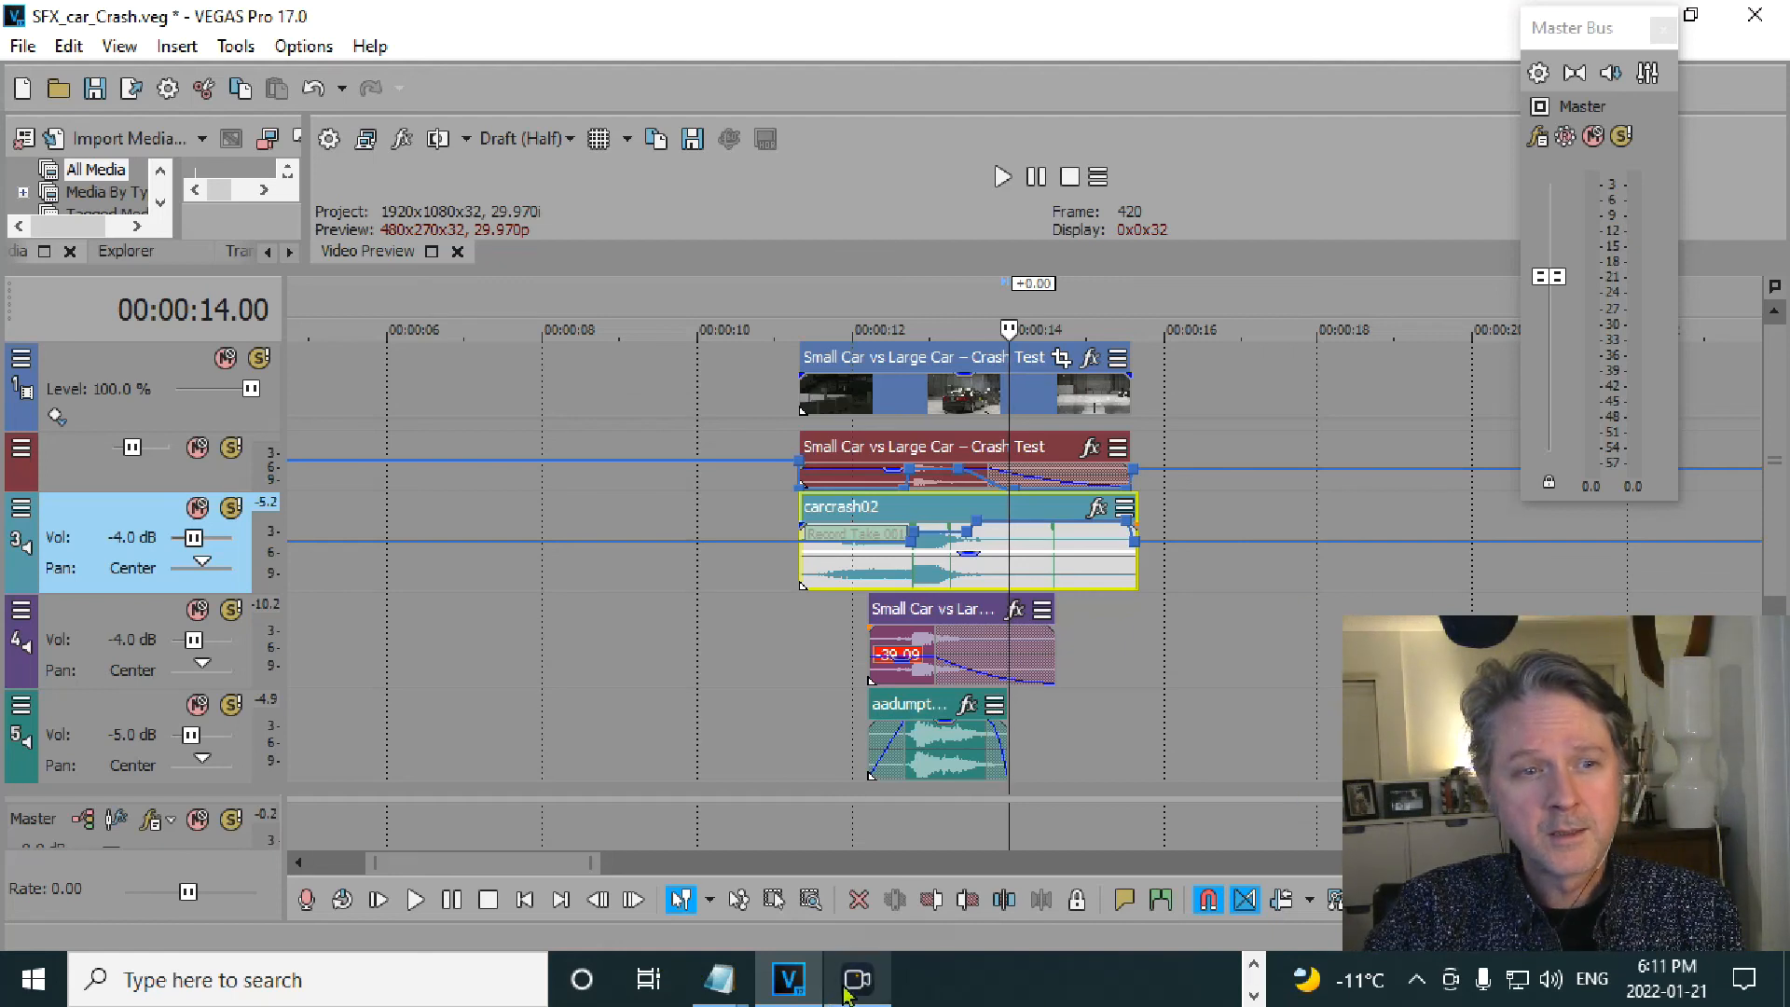
- Switch to RecMaster and stop the full-screen recording
mouse_move(853, 988)
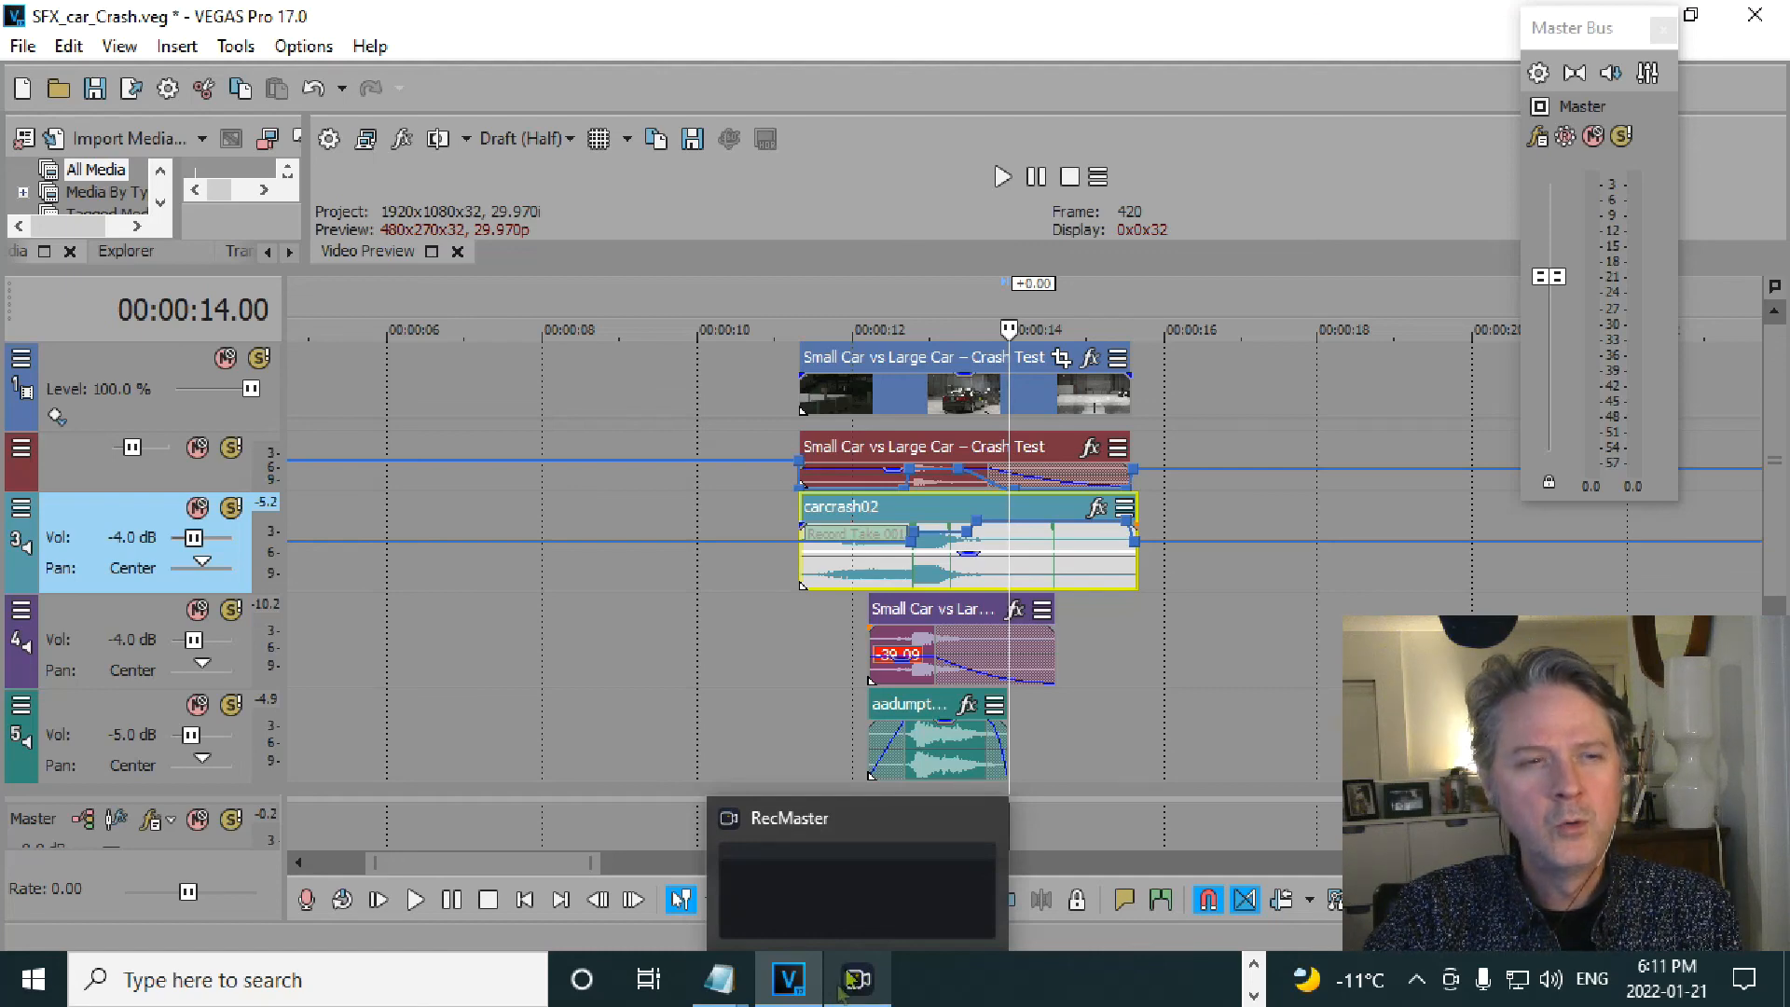
left_click(851, 985)
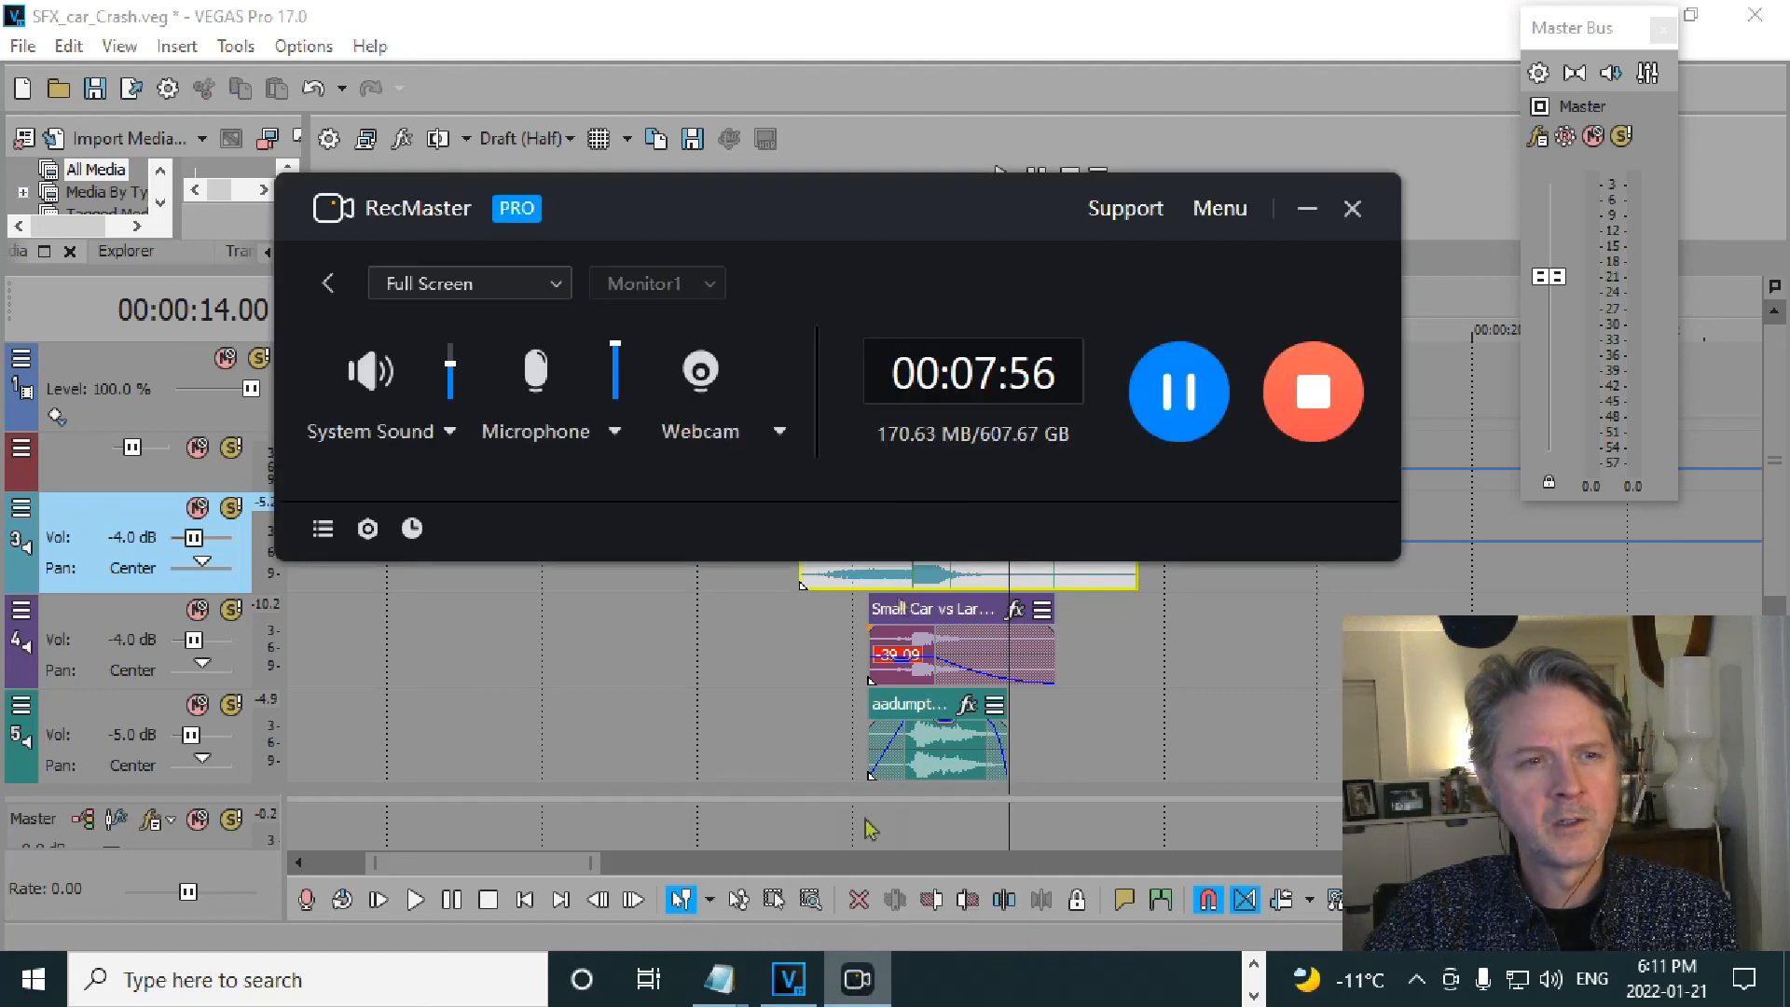
left_click(1317, 407)
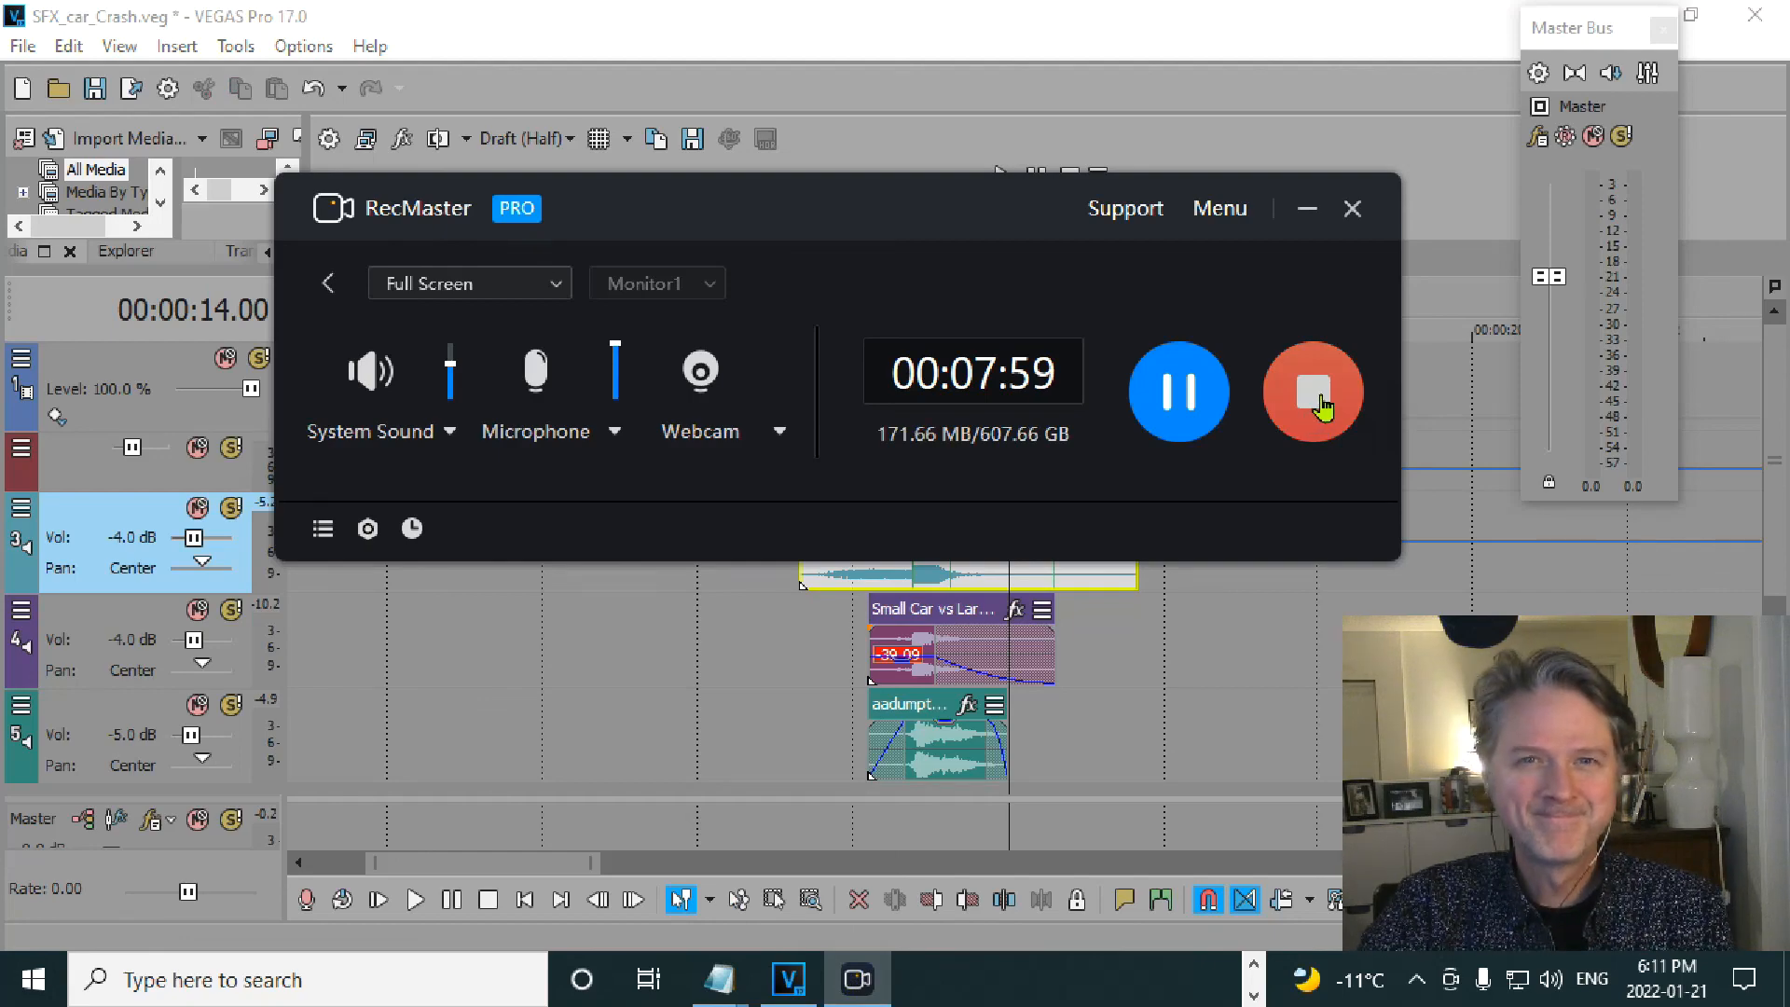